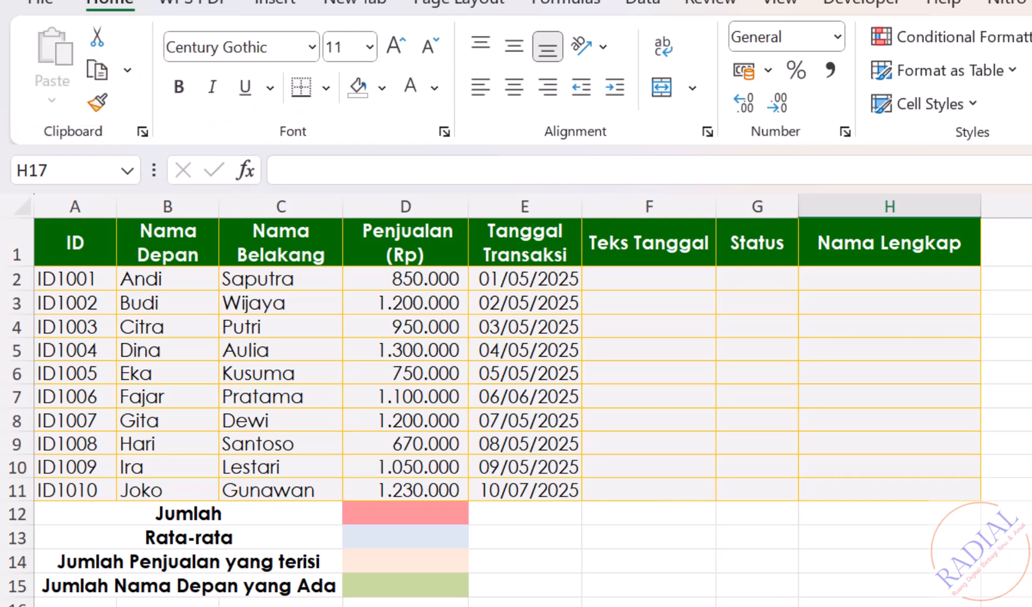
# Total the Penjualan values in the Jumlah cell D12 with =SUM(D2:D11)
pyautogui.click(426, 513)
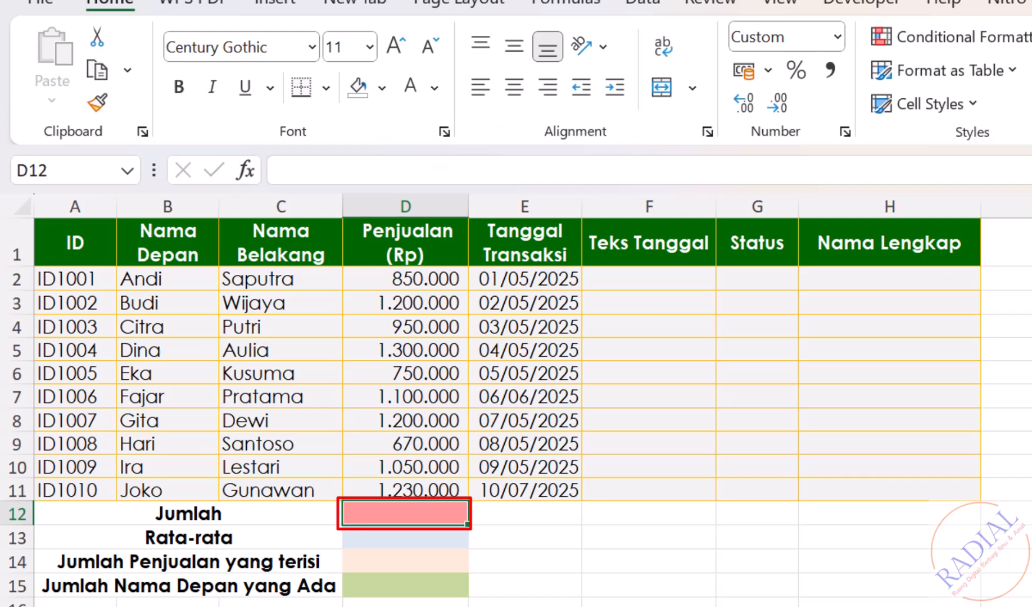
pyautogui.write('=SUM(')
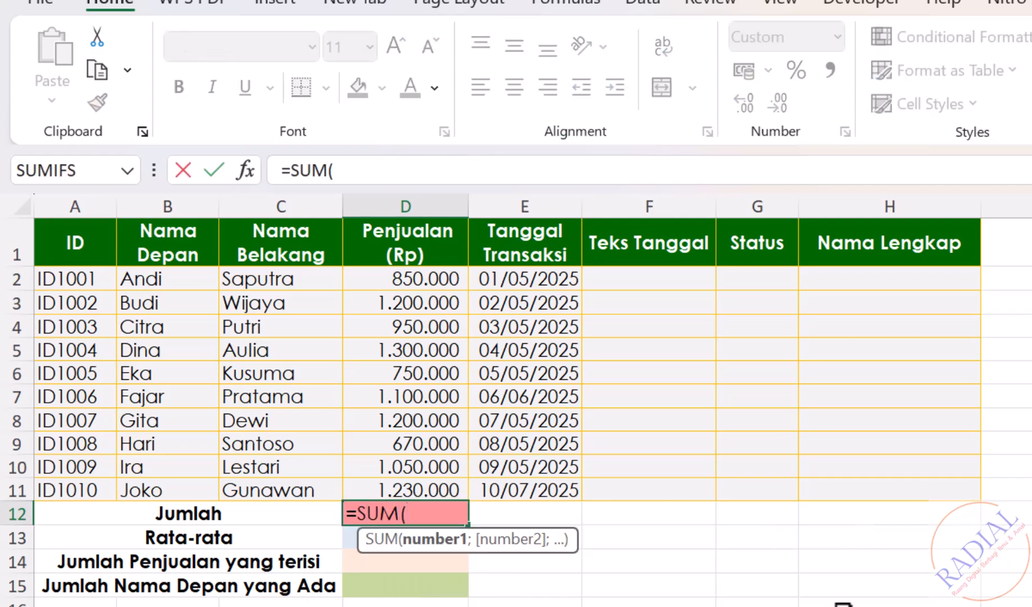
pyautogui.moveTo(426, 280); pyautogui.dragTo(405, 478)
pyautogui.write(')')
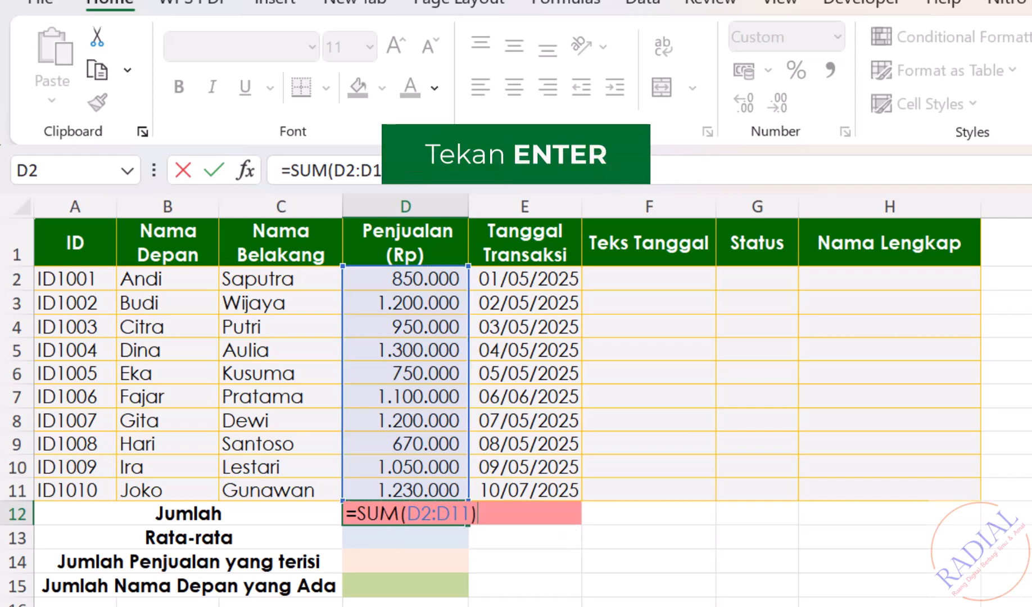
pyautogui.press('Return')
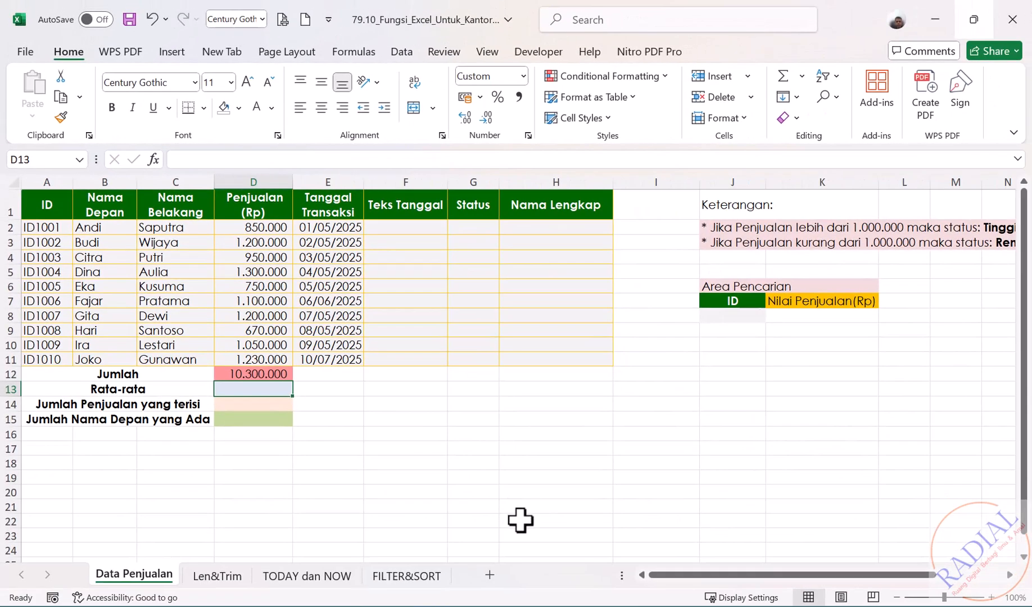
pyautogui.click(520, 519)
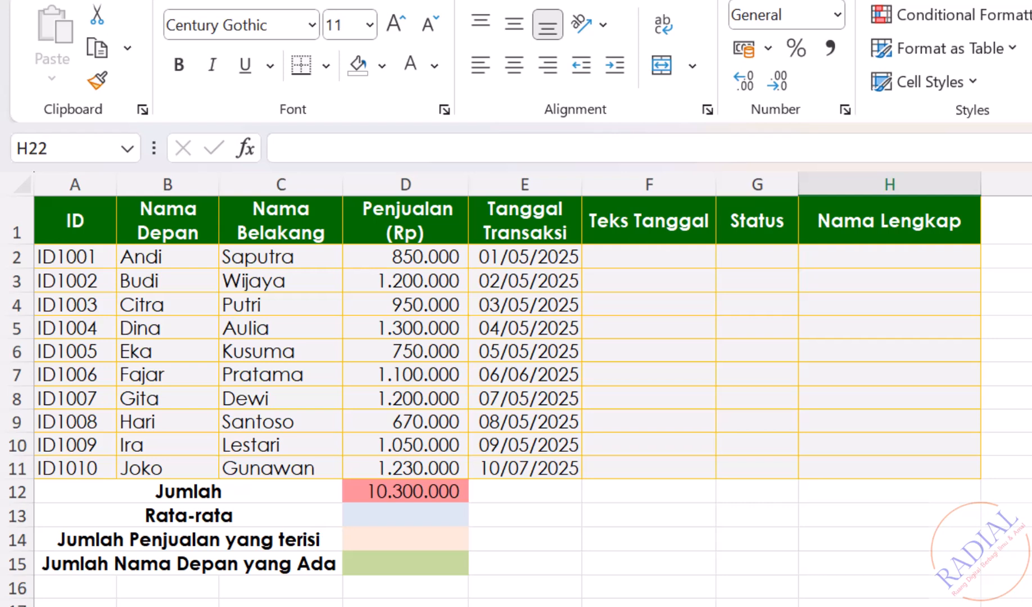
# Calculate the average of the Penjualan values in the Rata-rata cell D13 with =AVERAGE(D2:D11)
pyautogui.click(421, 514)
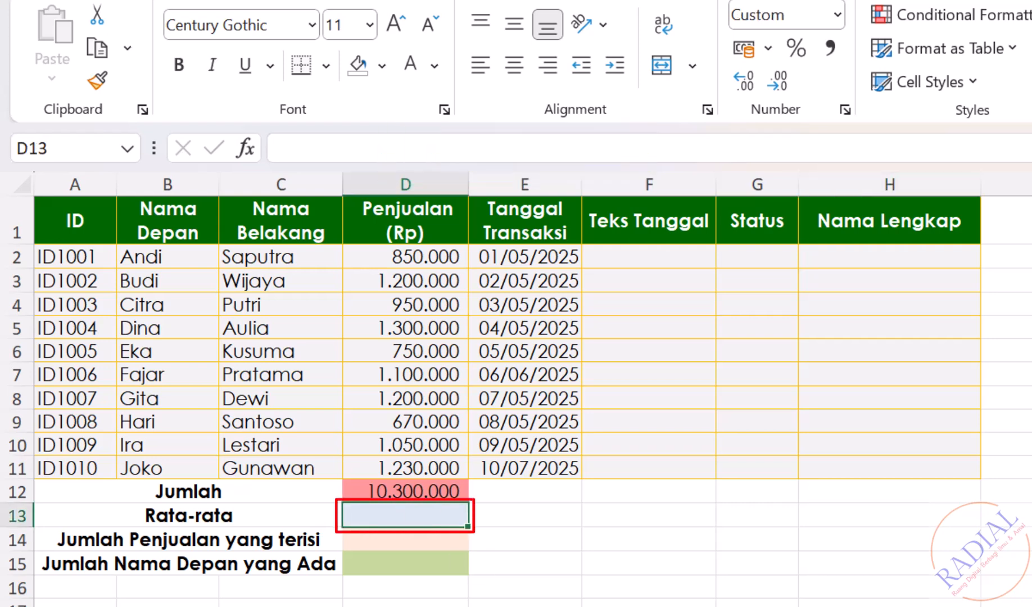
pyautogui.write('=AV')
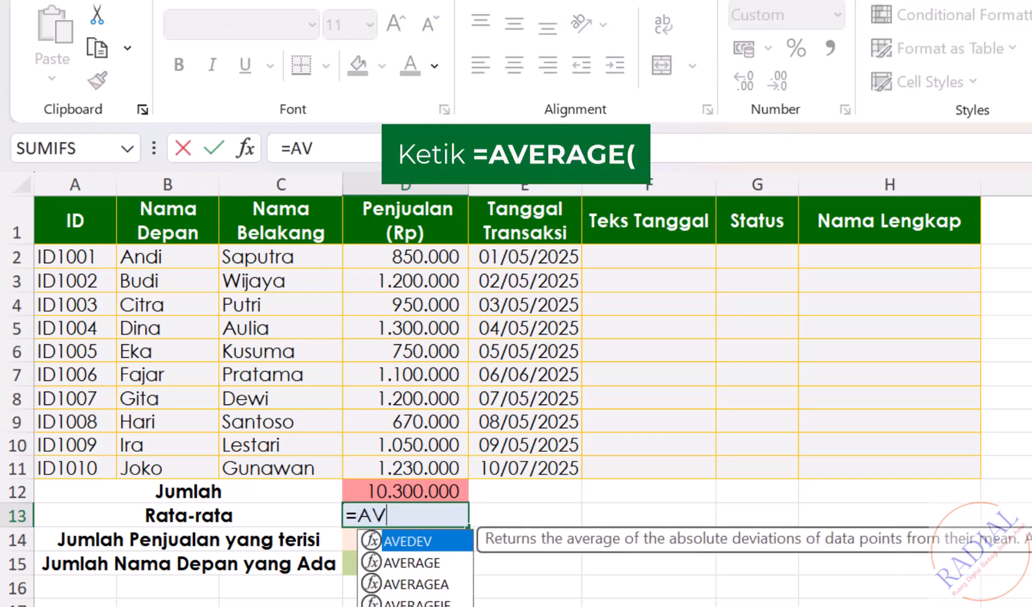
pyautogui.write('ERAGE(')
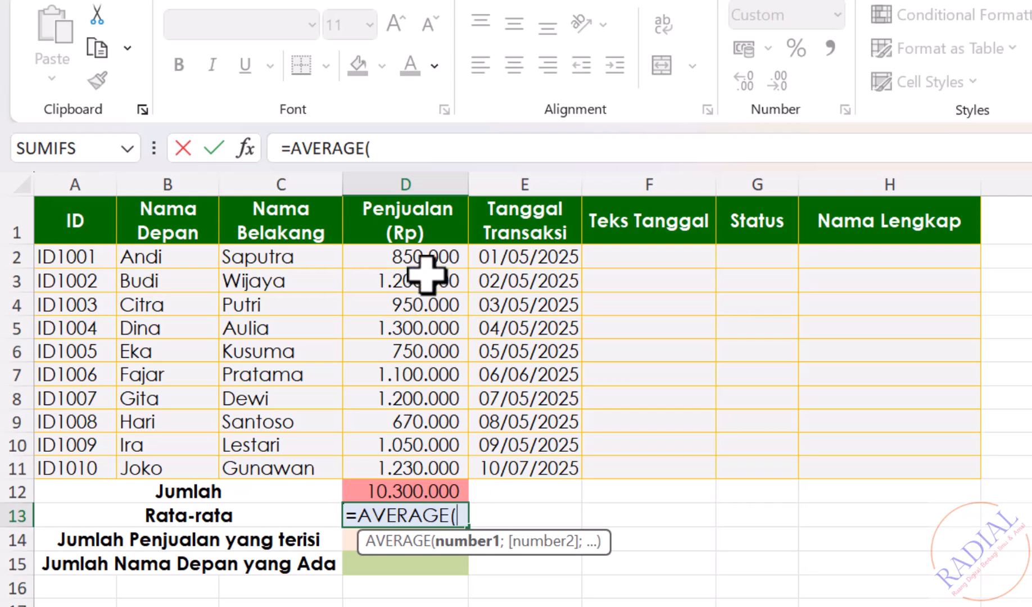
pyautogui.moveTo(427, 254); pyautogui.dragTo(408, 466)
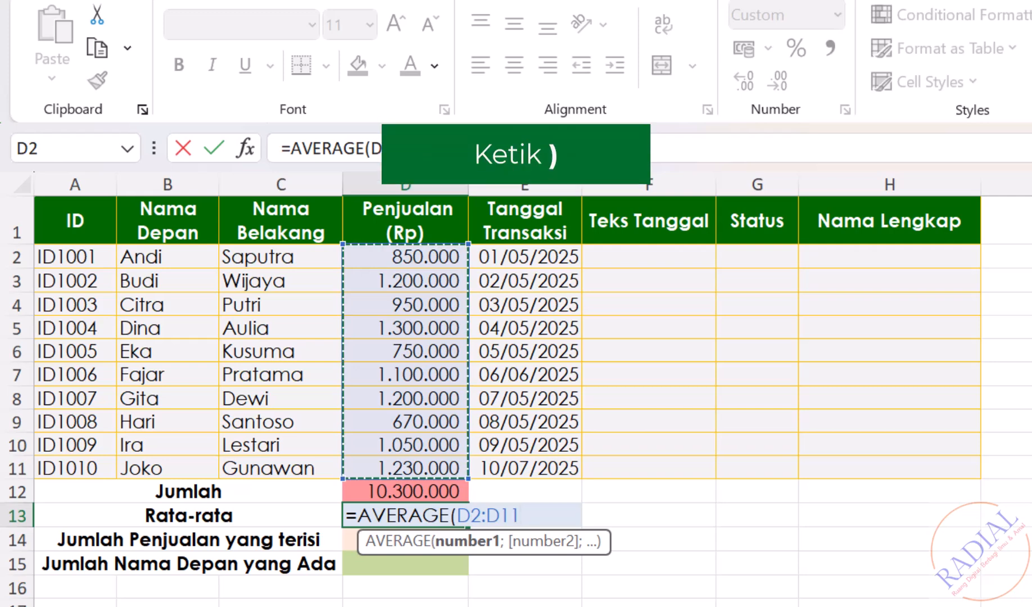
pyautogui.write(')')
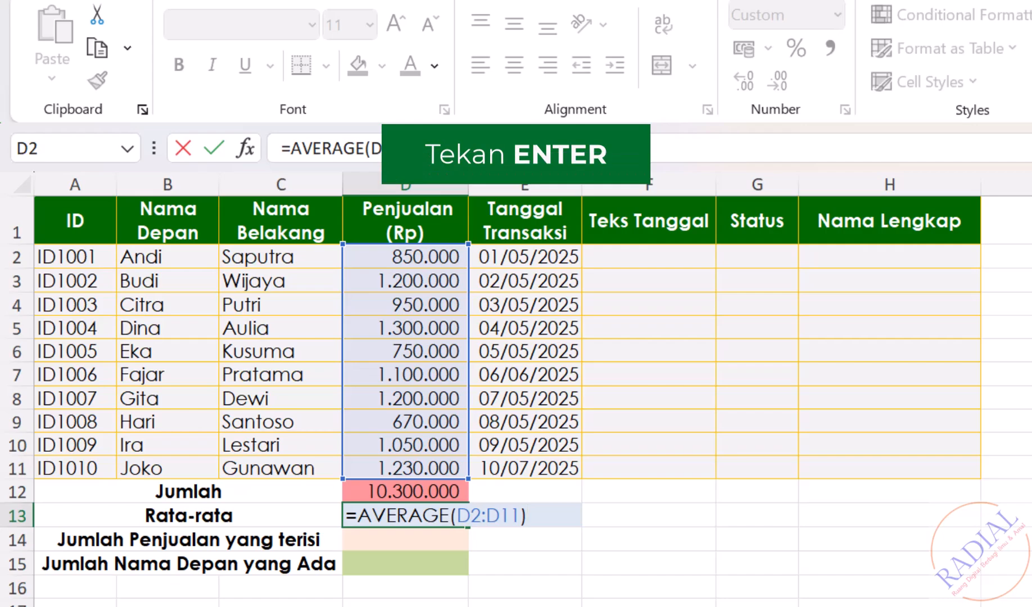
pyautogui.press('Return')
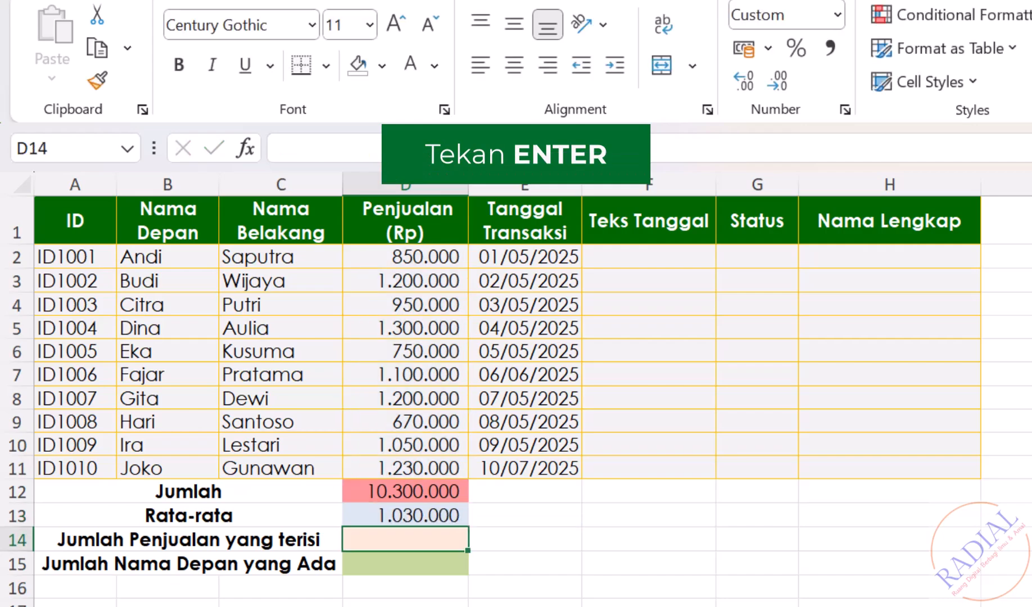
pyautogui.click(457, 523)
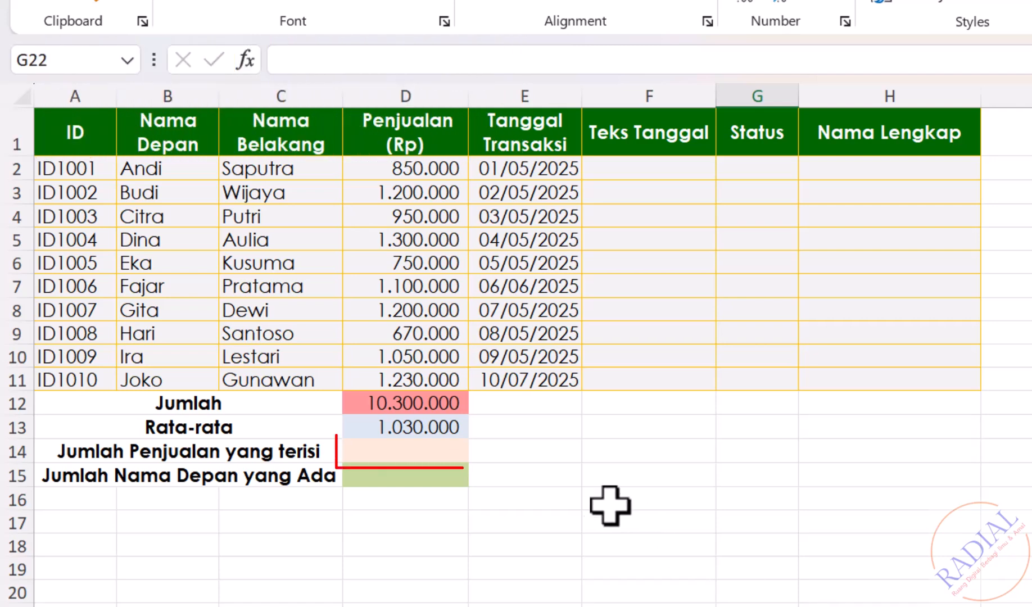
# Count the filled-in sales values in cell D14 with =COUNT(D2:D11)
pyautogui.click(438, 447)
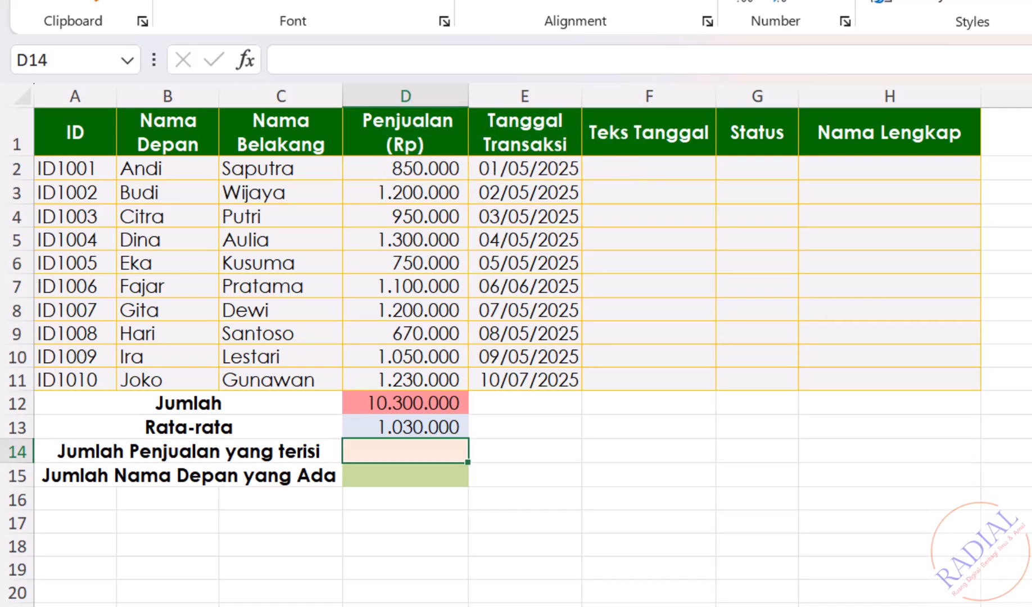
pyautogui.write('=COU')
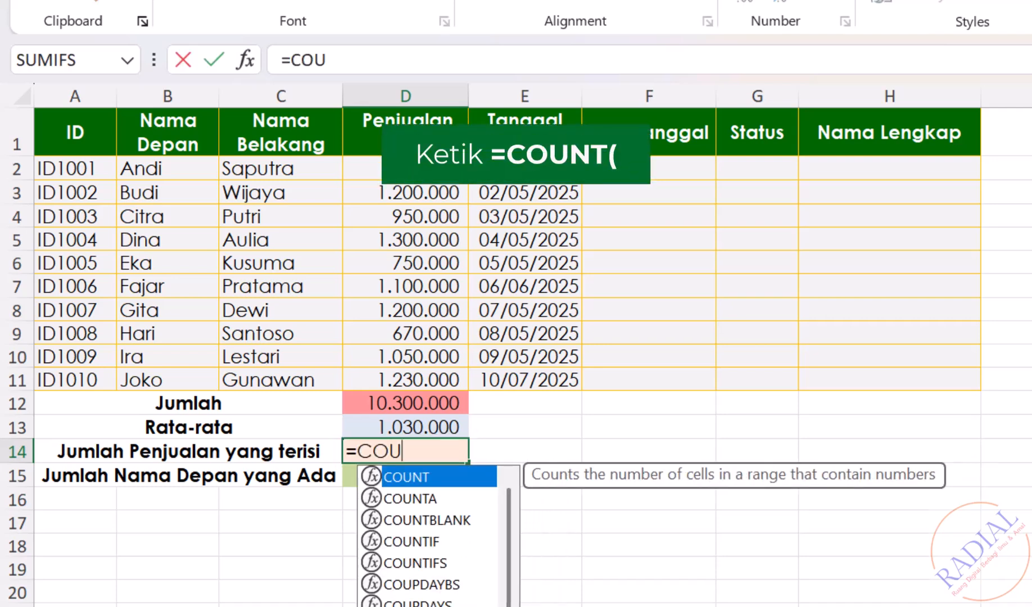
pyautogui.write('NT(')
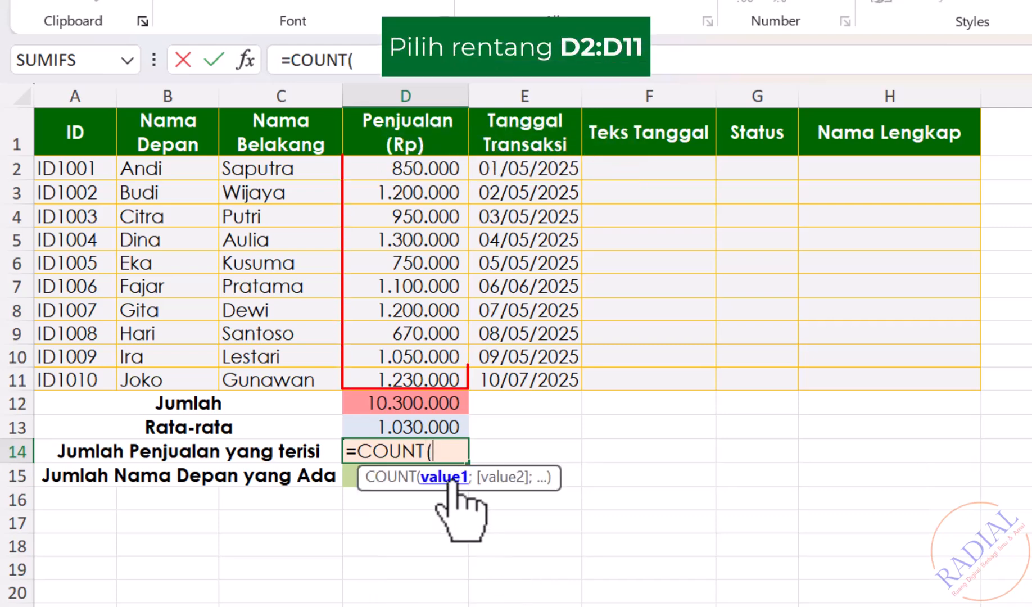
pyautogui.moveTo(445, 165); pyautogui.dragTo(427, 369)
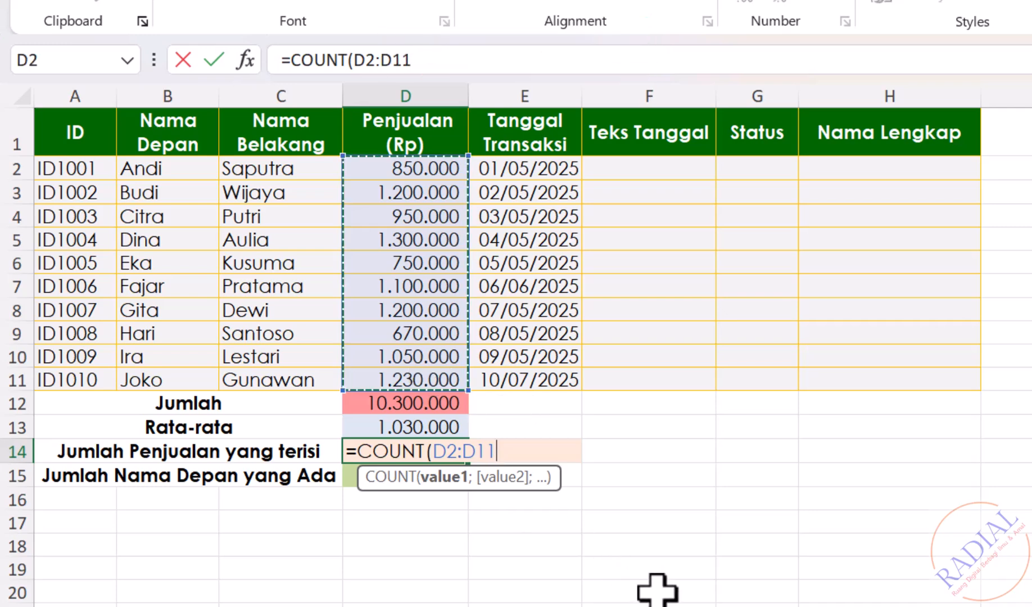
pyautogui.write(')')
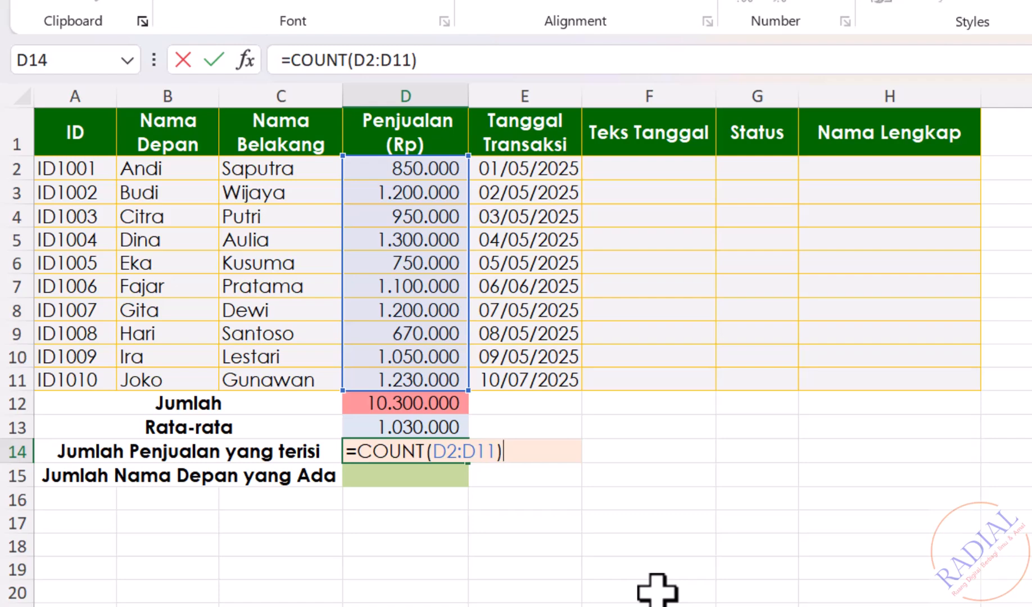
pyautogui.press('Return')
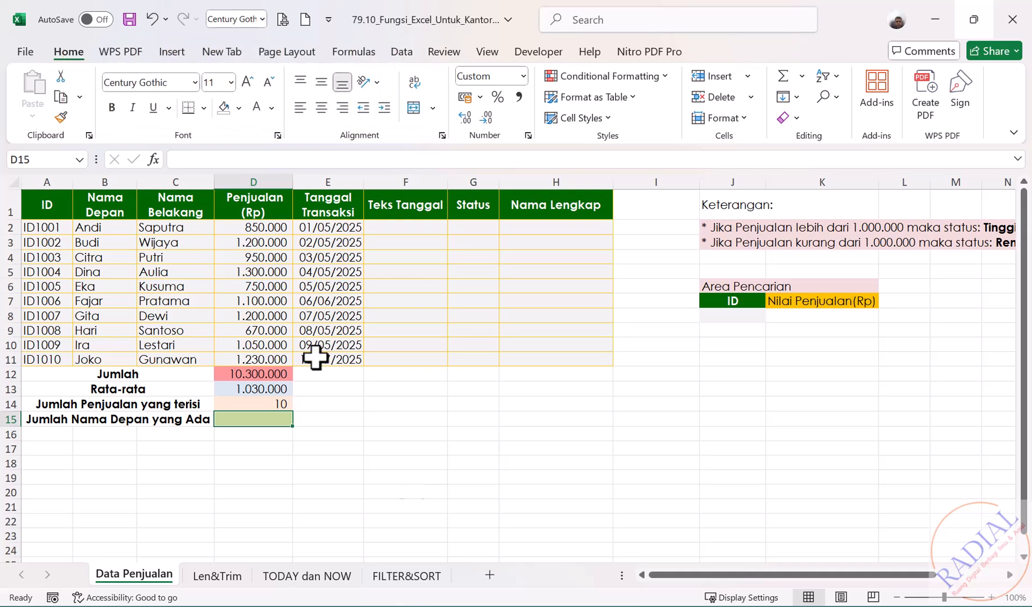
# Clear the Penjualan value of ID1007 in cell D8 to test the count formula
pyautogui.click(277, 315)
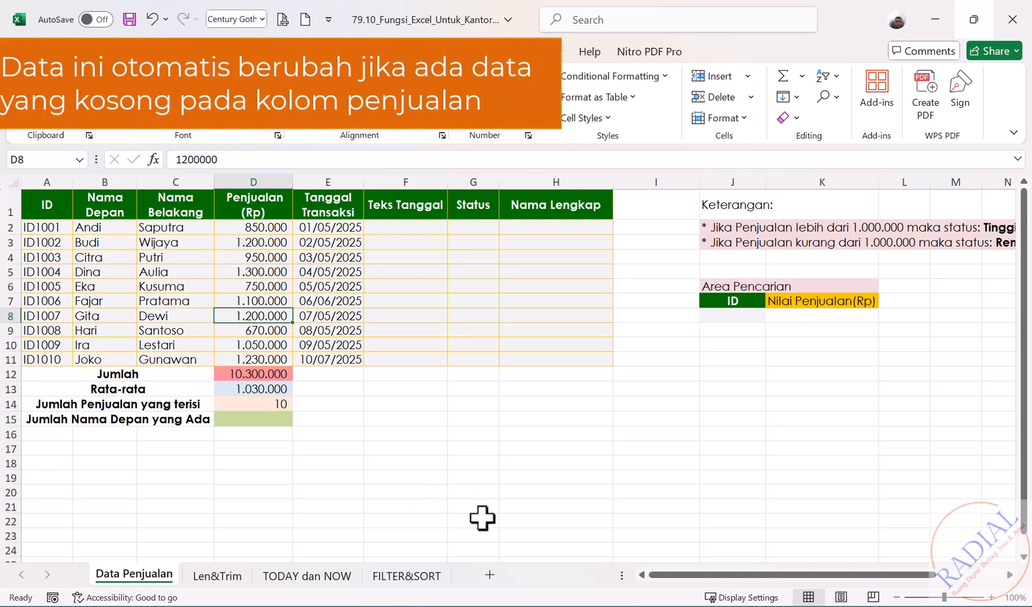
pyautogui.press('Delete')
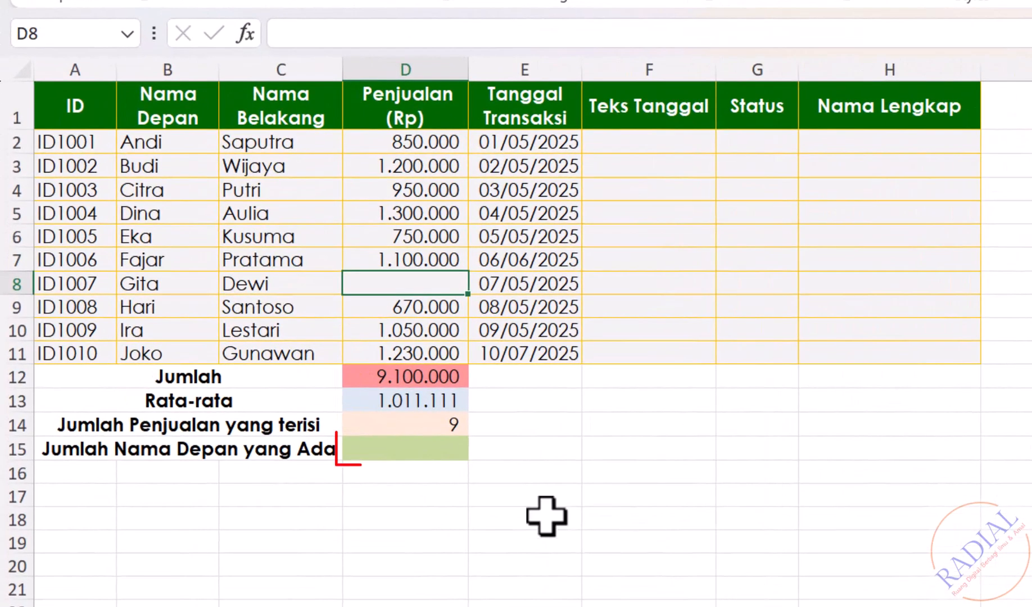
# Count the filled-in Nama Depan entries in cell D15 with =COUNTA(B2:B11)
pyautogui.click(420, 446)
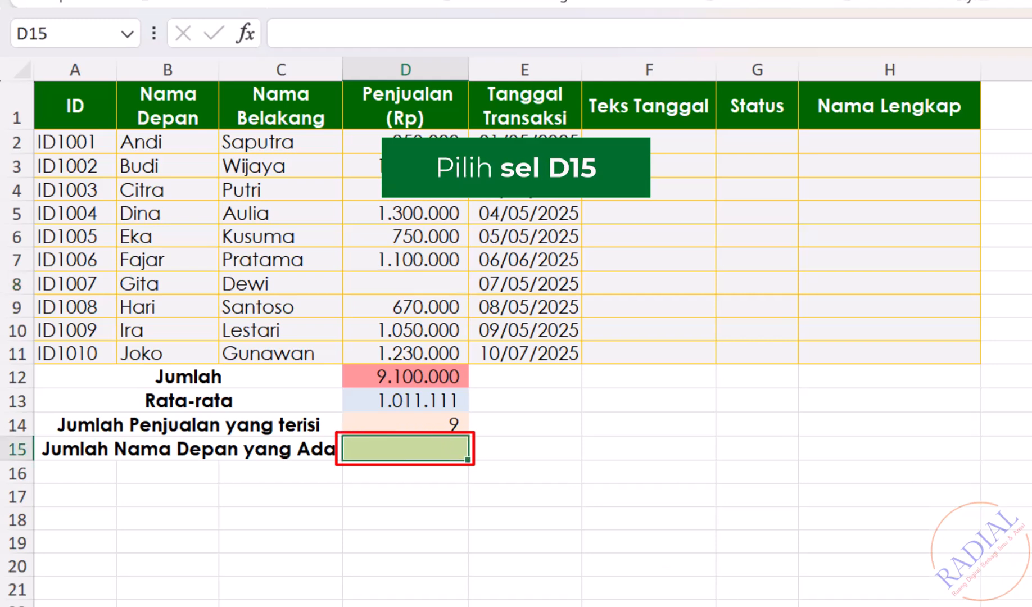
pyautogui.write('=COUNTA(')
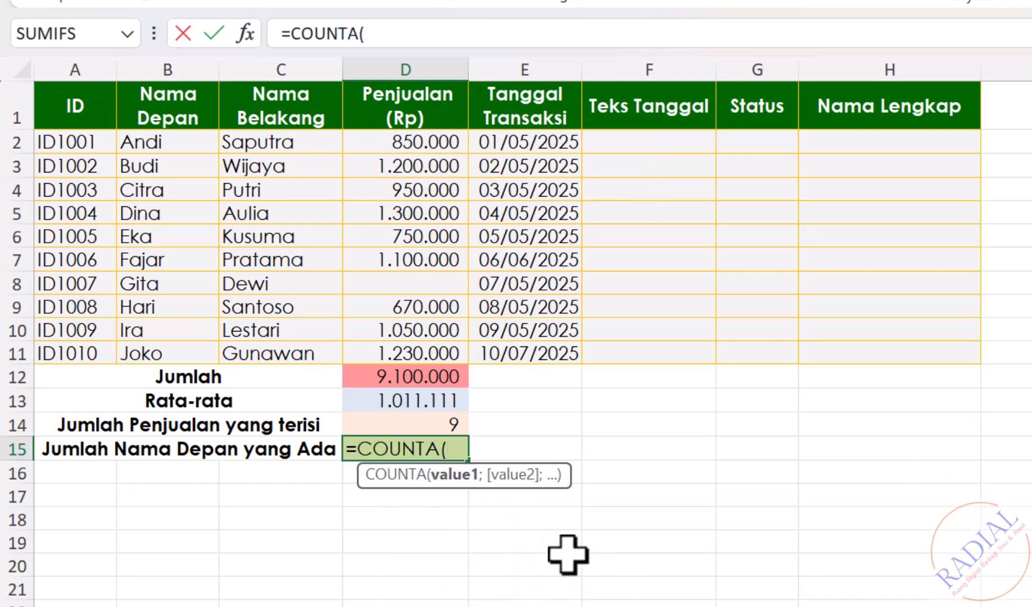
pyautogui.moveTo(187, 145); pyautogui.dragTo(174, 350)
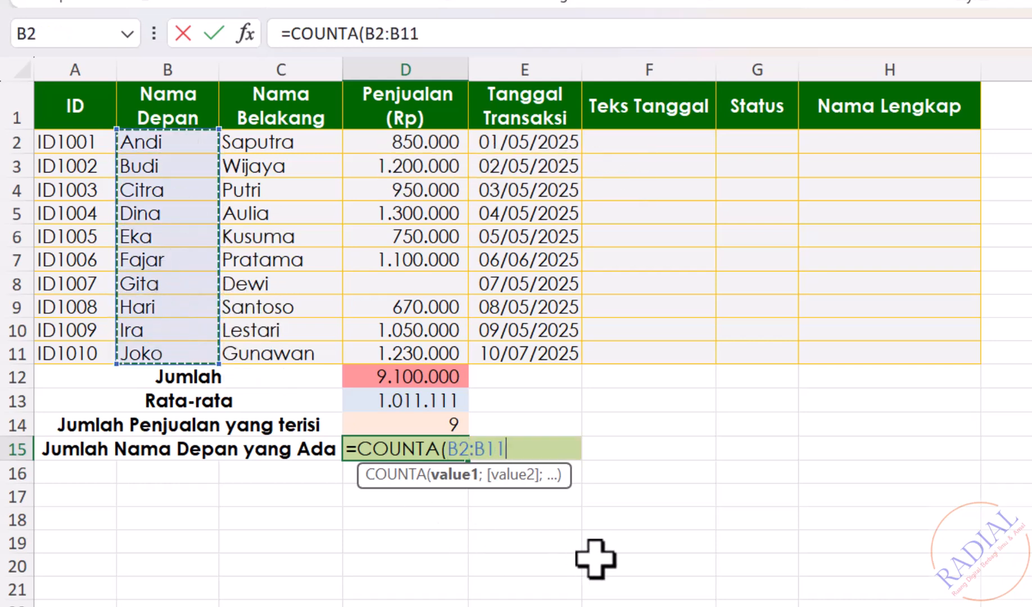
pyautogui.write(')')
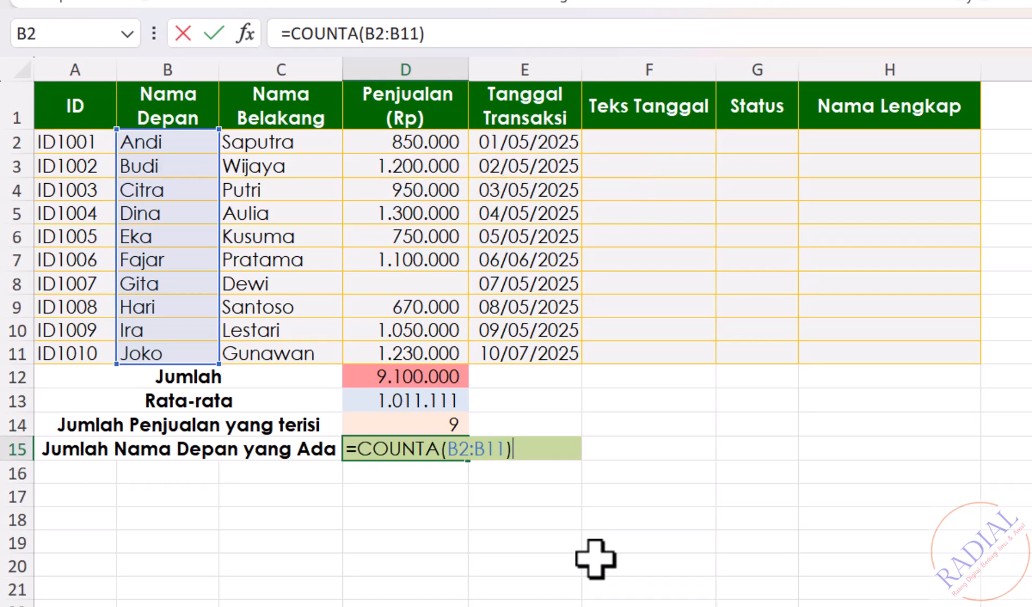
pyautogui.press('Return')
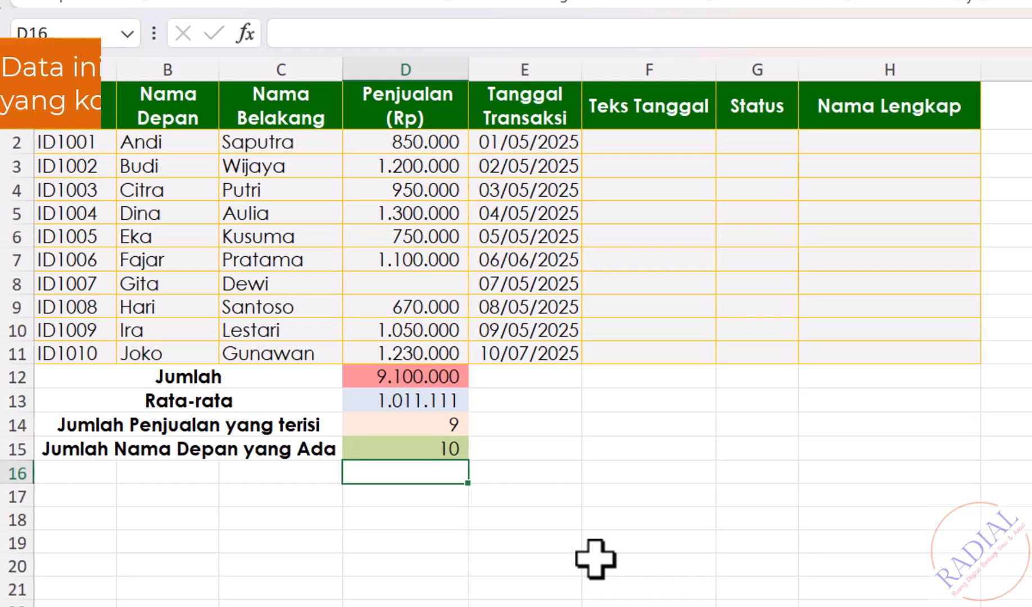
# Clear the Nama Depan entries of ID1005 and ID1006 in B6:B7 to test the COUNTA formula
pyautogui.click(160, 237)
pyautogui.moveTo(161, 237); pyautogui.dragTo(171, 260)
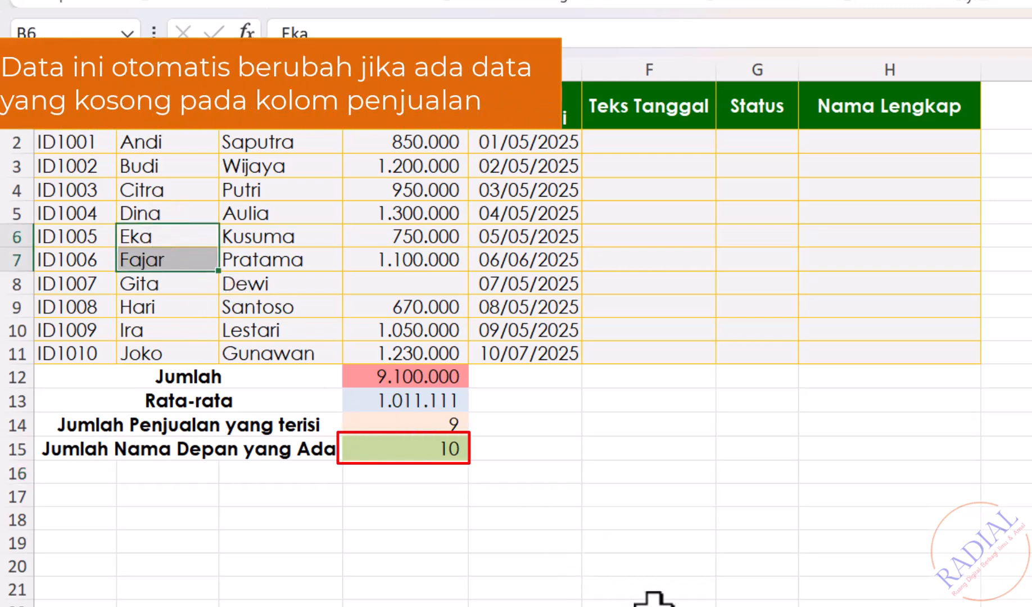
pyautogui.press('Delete')
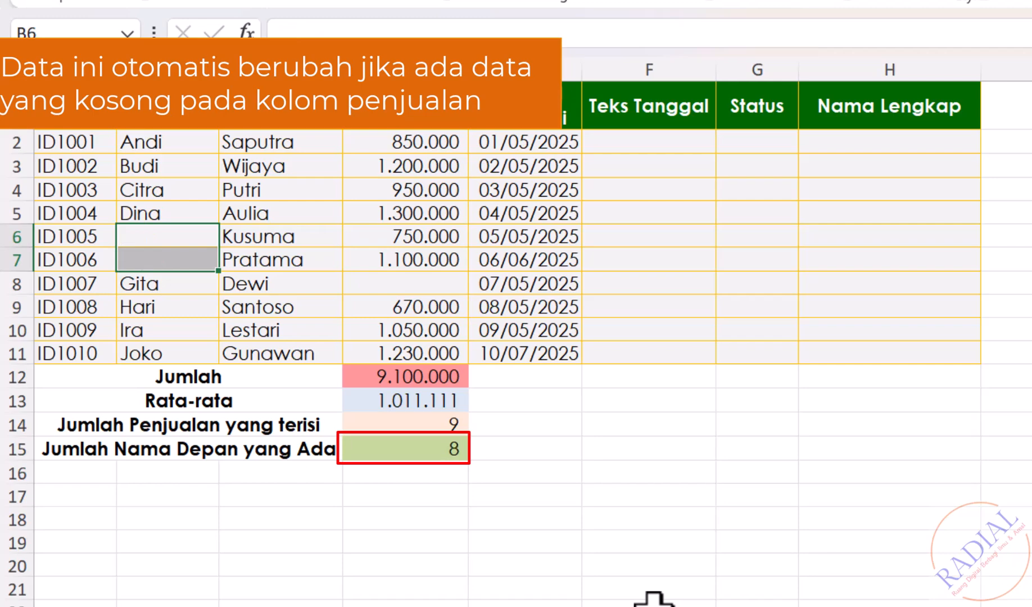
pyautogui.click(653, 602)
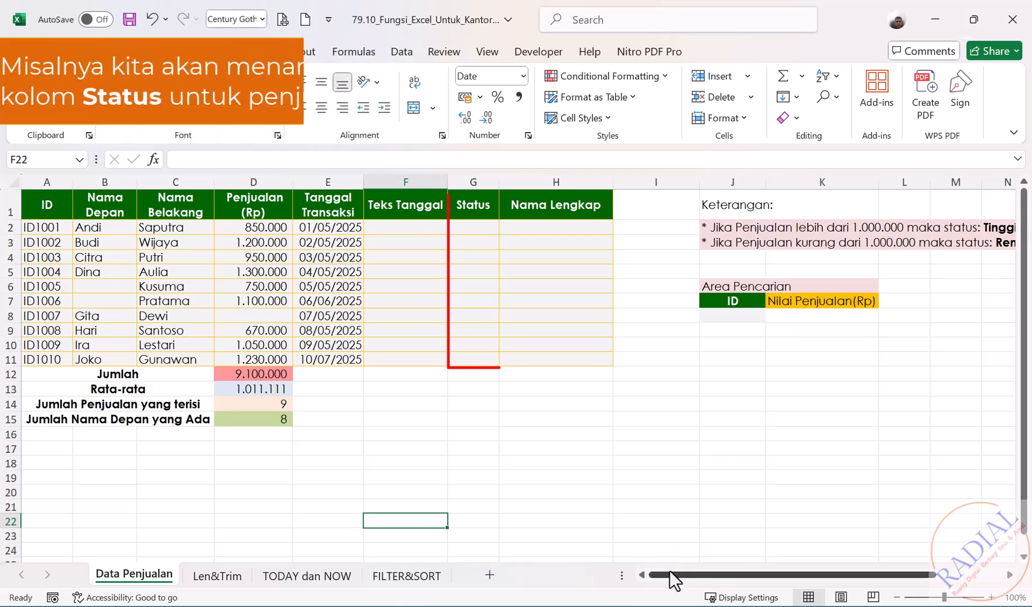
# Classify the first sale's status in cell G2 with =IF(D2>1000000;"Tinggi";"Rendah")
pyautogui.moveTo(670, 574); pyautogui.dragTo(731, 577)
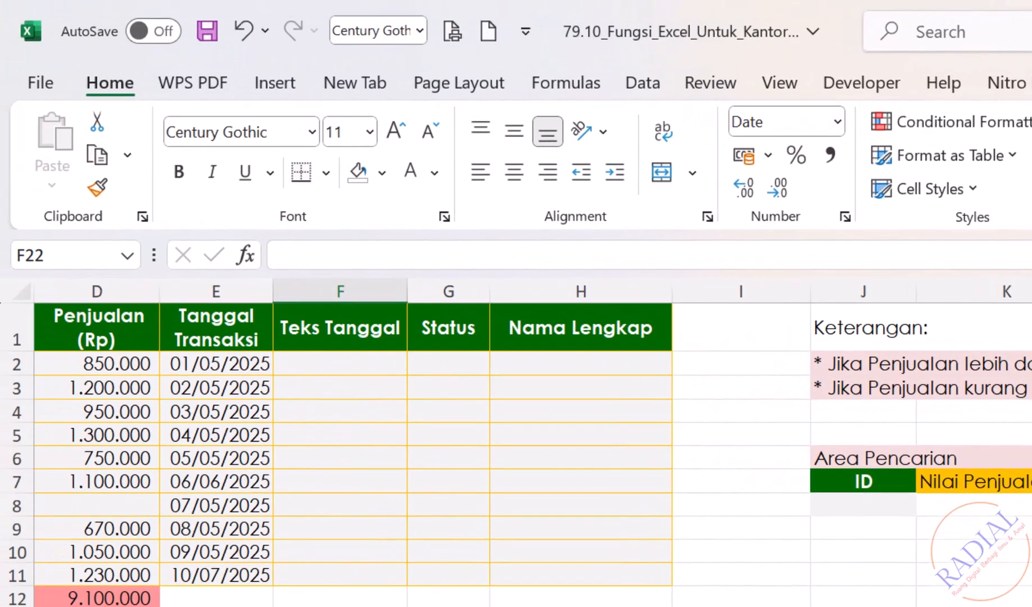
pyautogui.hscroll(-1, 516, 443)
pyautogui.click(587, 364)
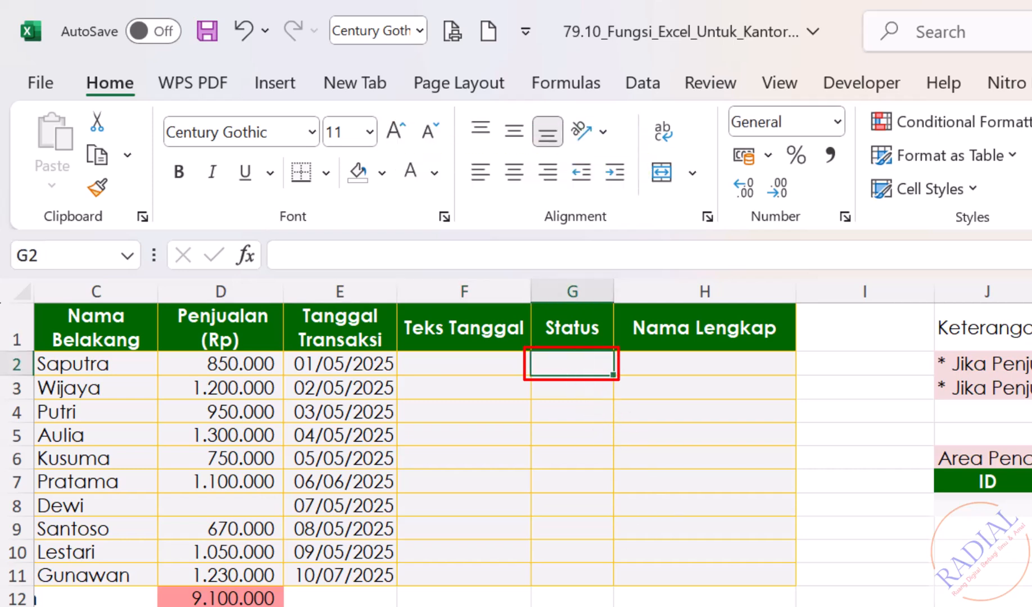
pyautogui.write('=IF(')
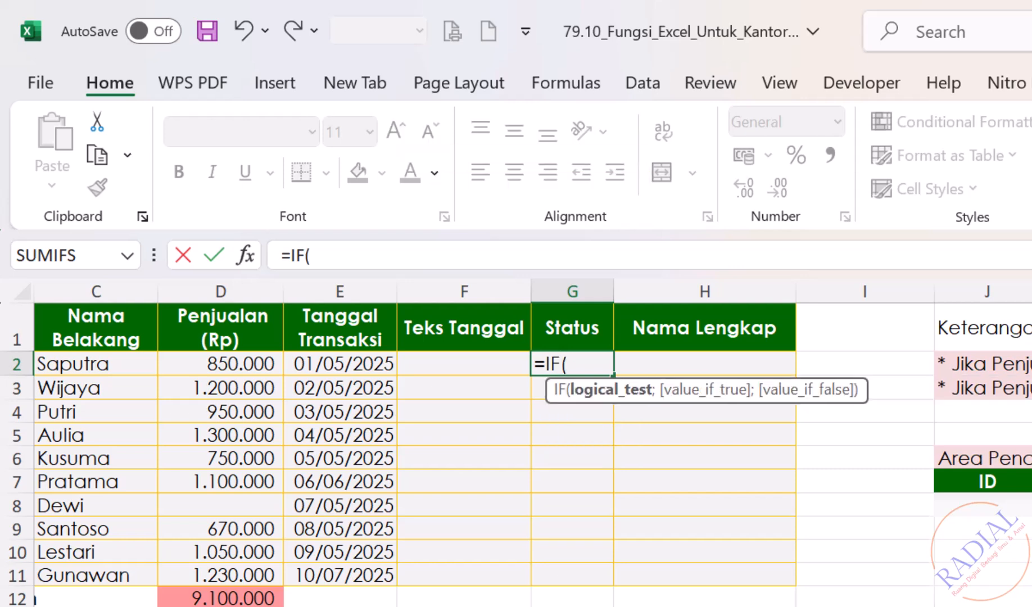
pyautogui.click(246, 362)
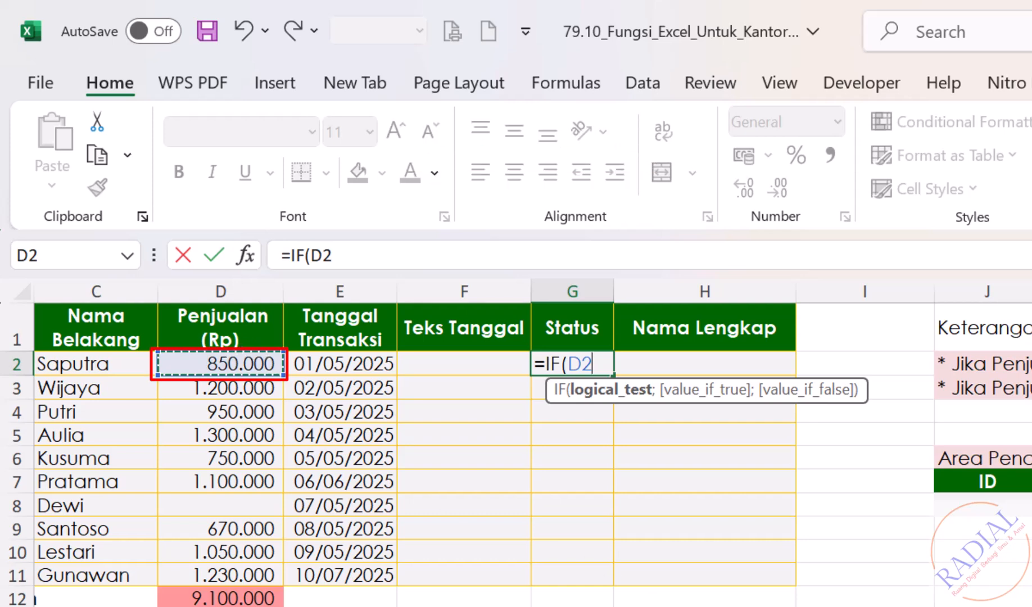
pyautogui.write('>')
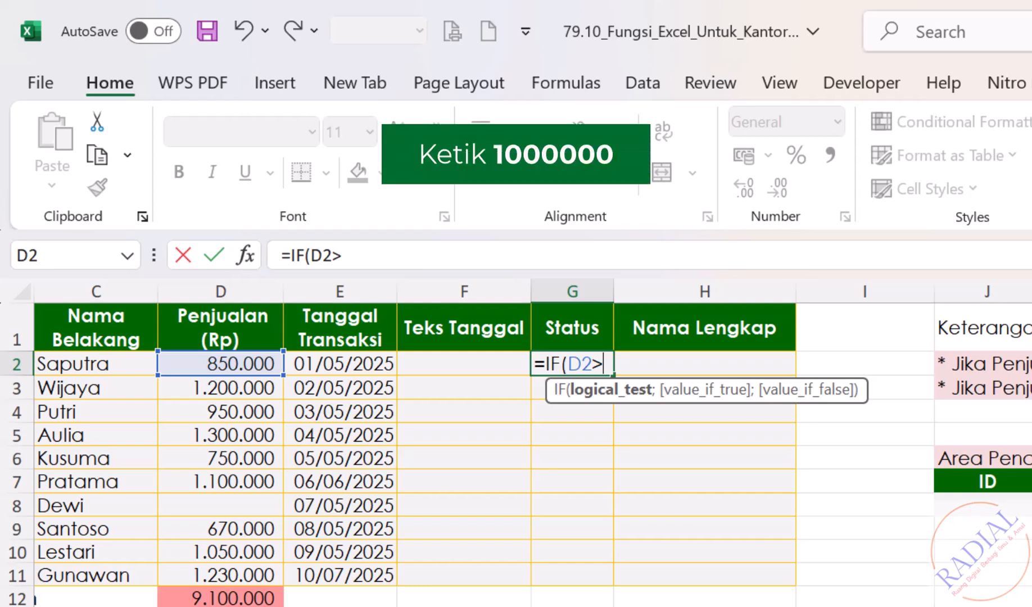
pyautogui.write('1000000;')
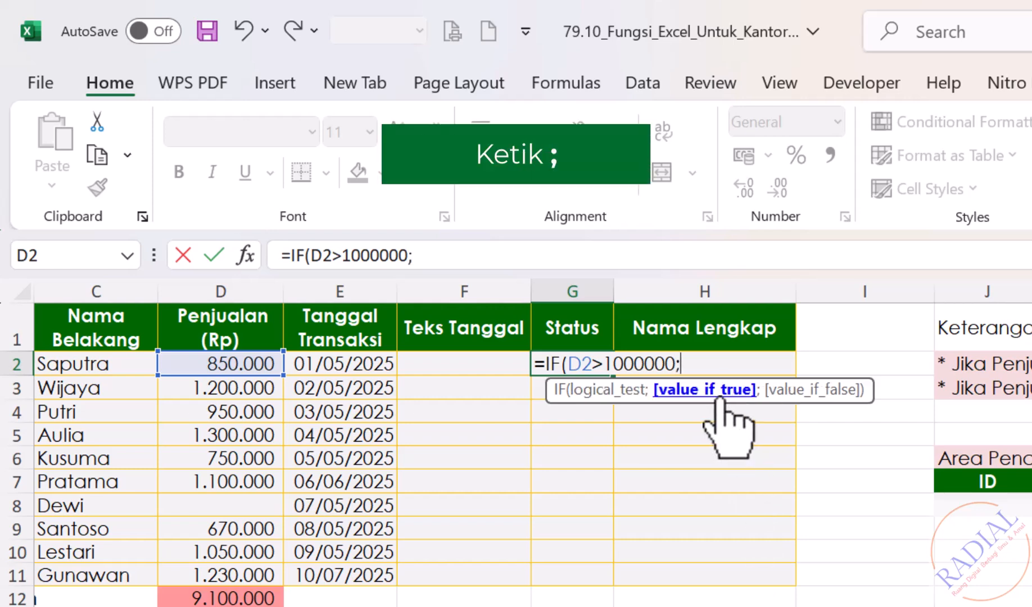
pyautogui.write('"')
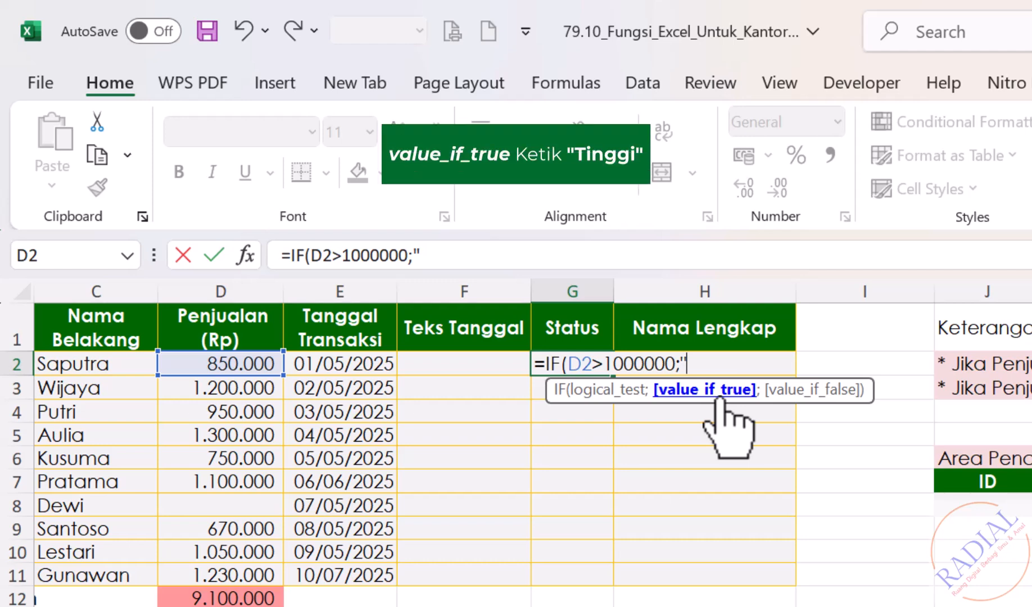
pyautogui.write('Tinggi"')
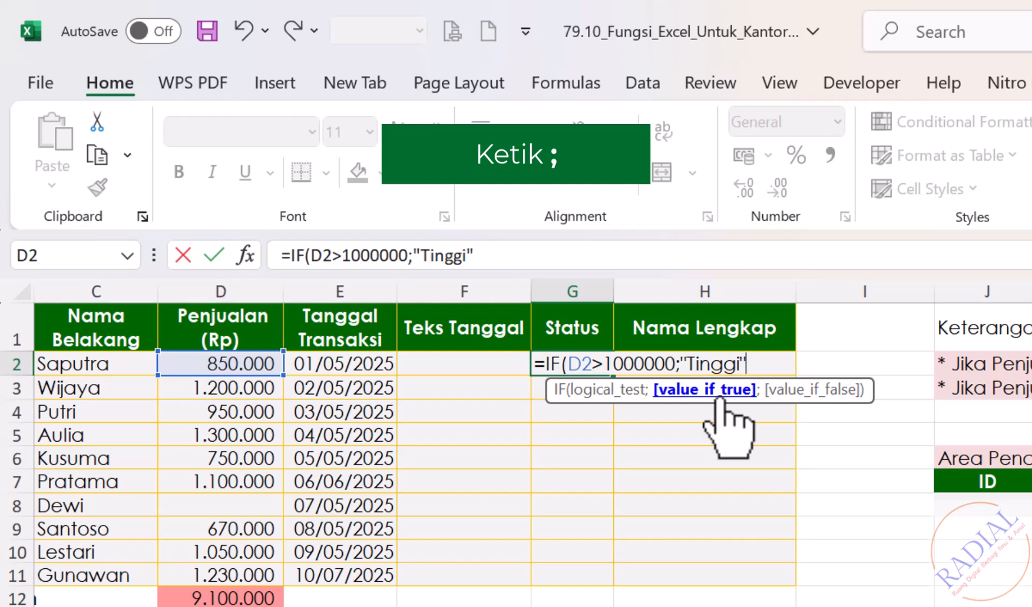
pyautogui.write(';')
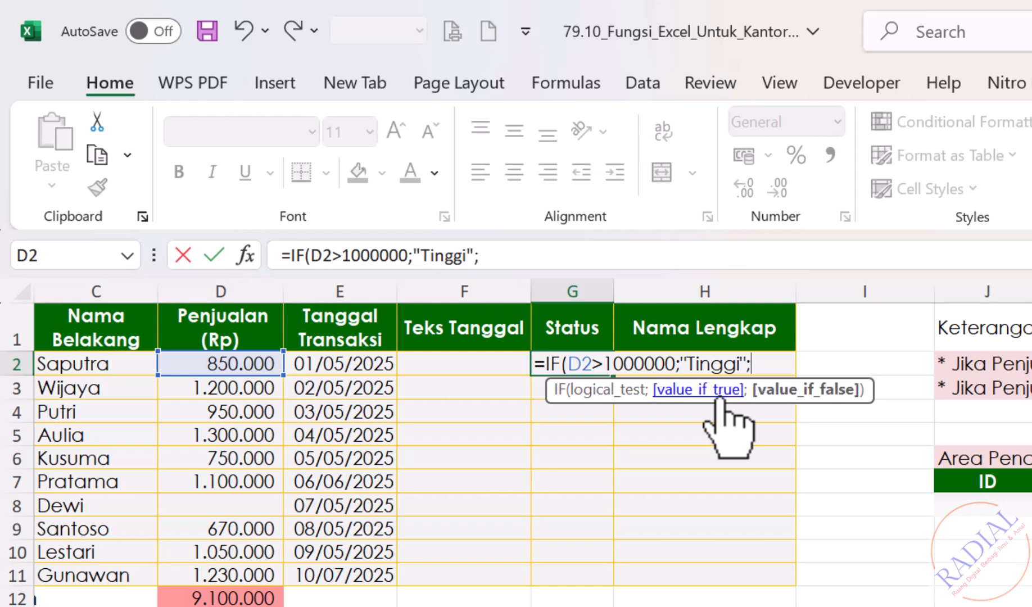
pyautogui.write('"Re')
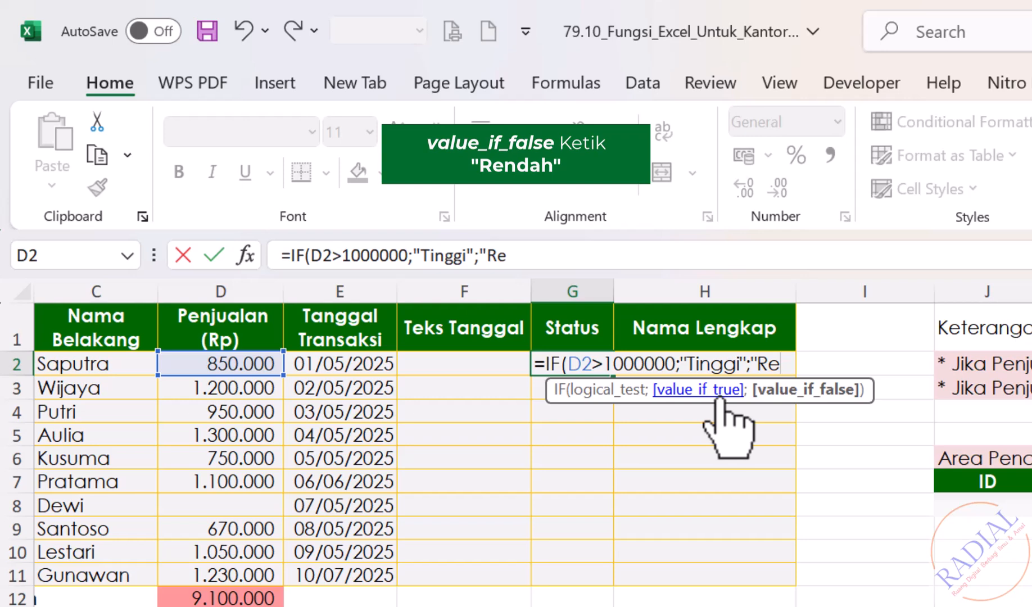
pyautogui.write('ndah"')
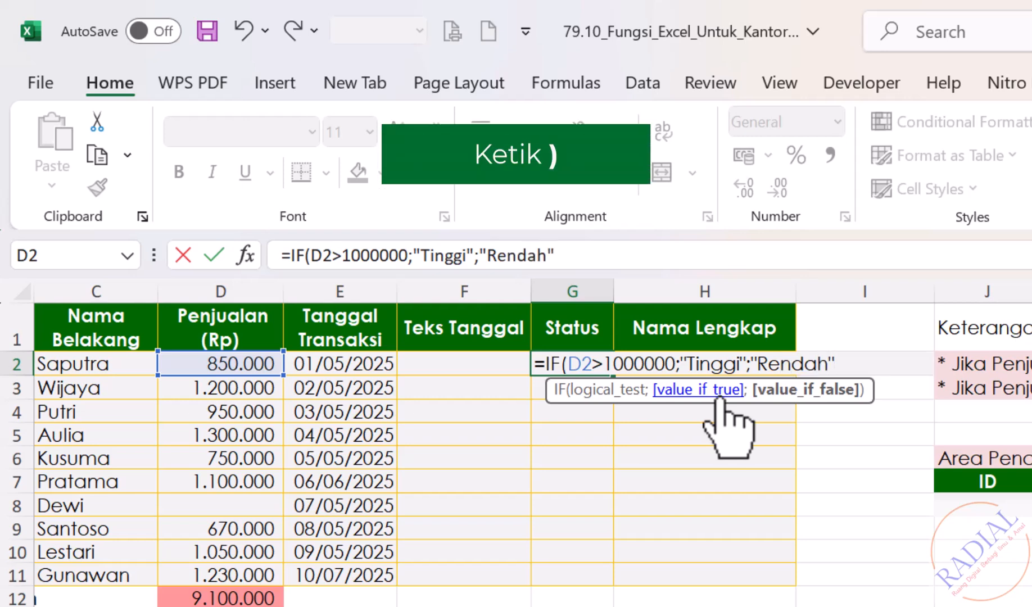
pyautogui.write(')')
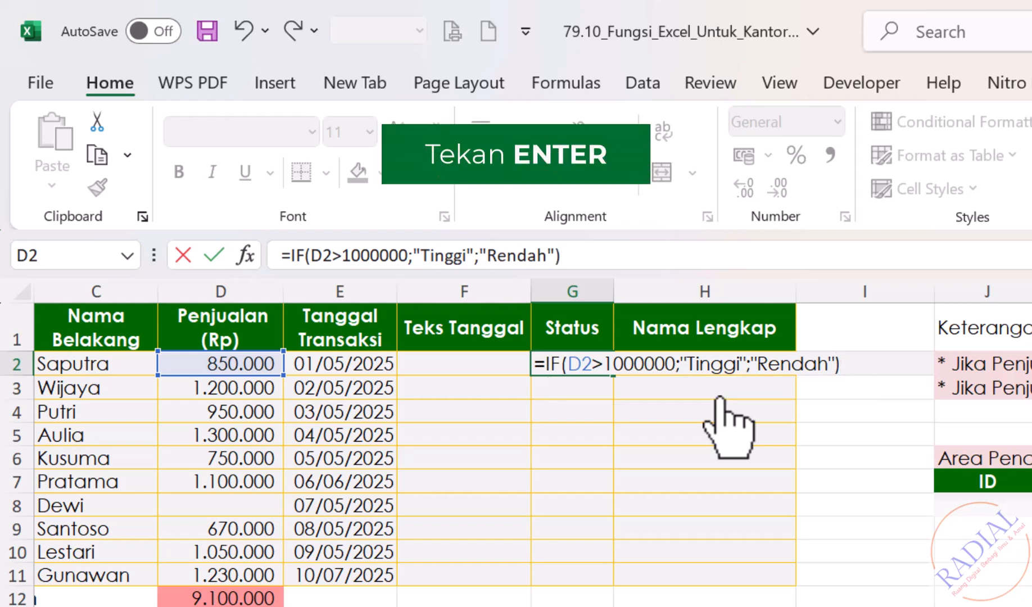
pyautogui.press('Return')
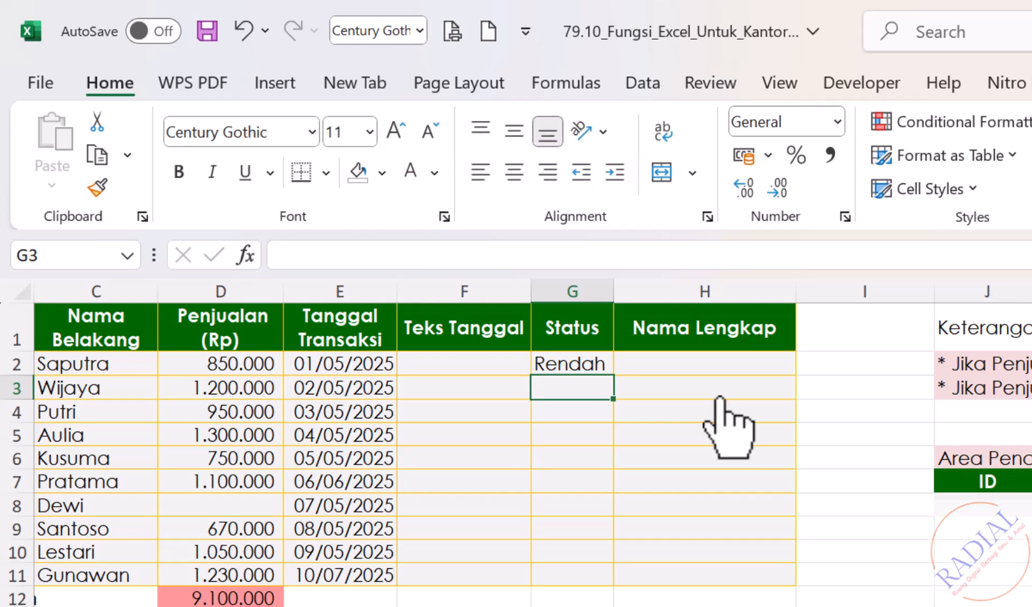
# Copy the IF formula from G2 down the Status column to G11
pyautogui.click(596, 362)
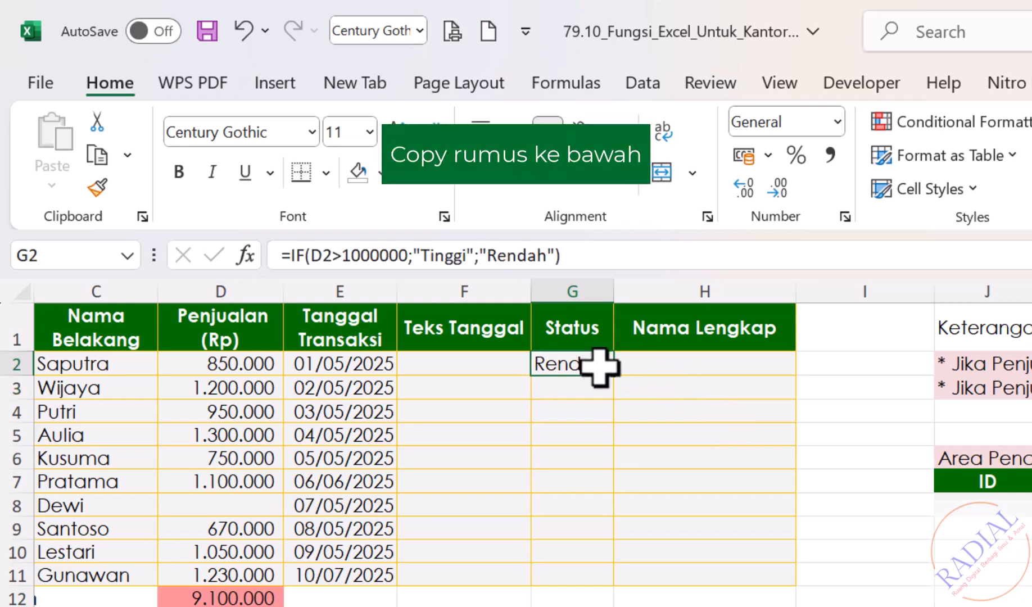
pyautogui.moveTo(613, 380); pyautogui.dragTo(607, 582)
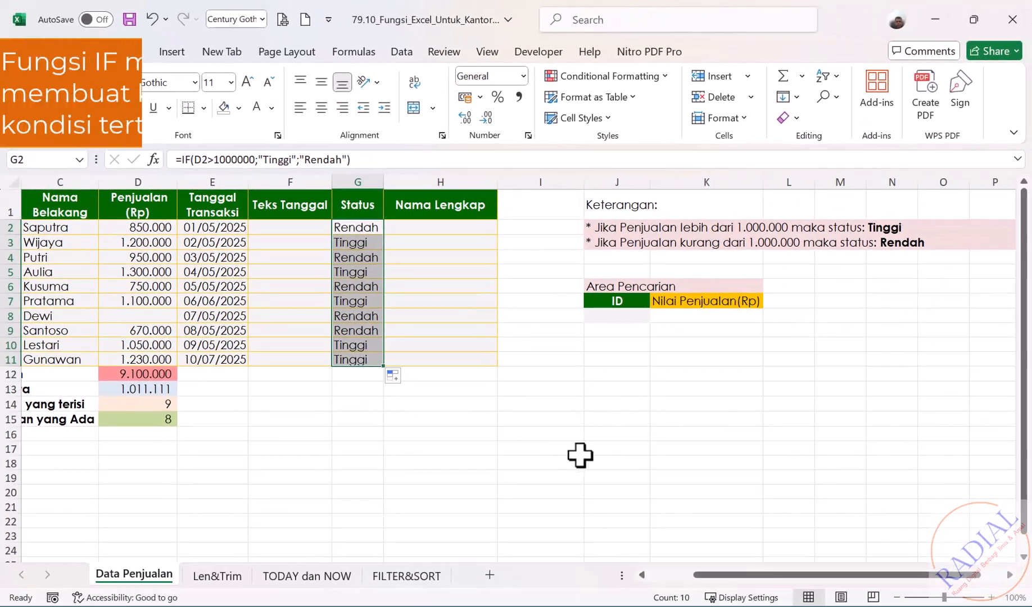
pyautogui.click(579, 454)
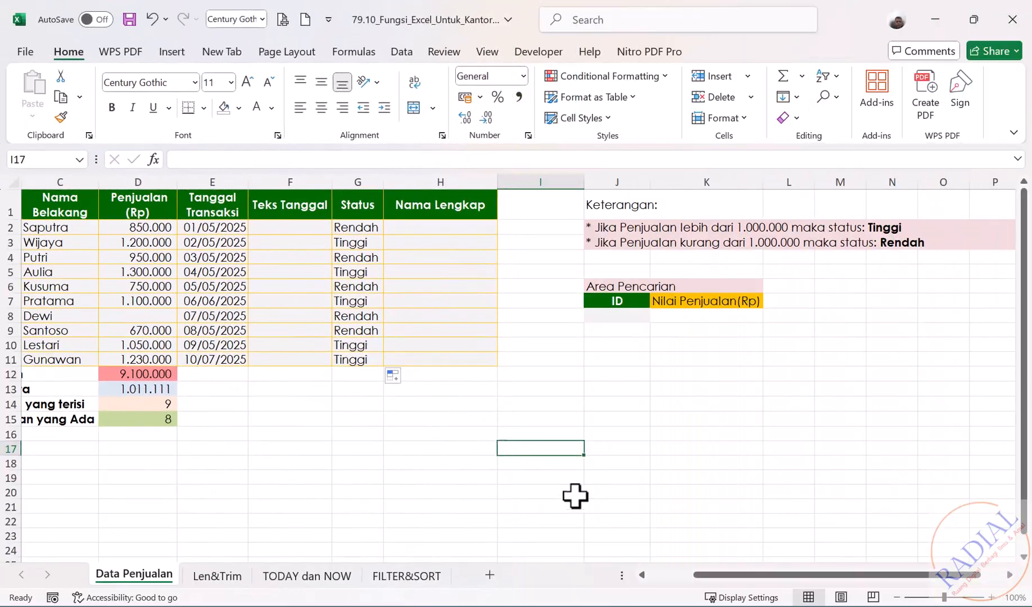
# Look up the sales value for the ID in J8 by entering =VLOOKUP(J8;A2:D11;4;0) in cell K8
pyautogui.moveTo(708, 574); pyautogui.dragTo(643, 570)
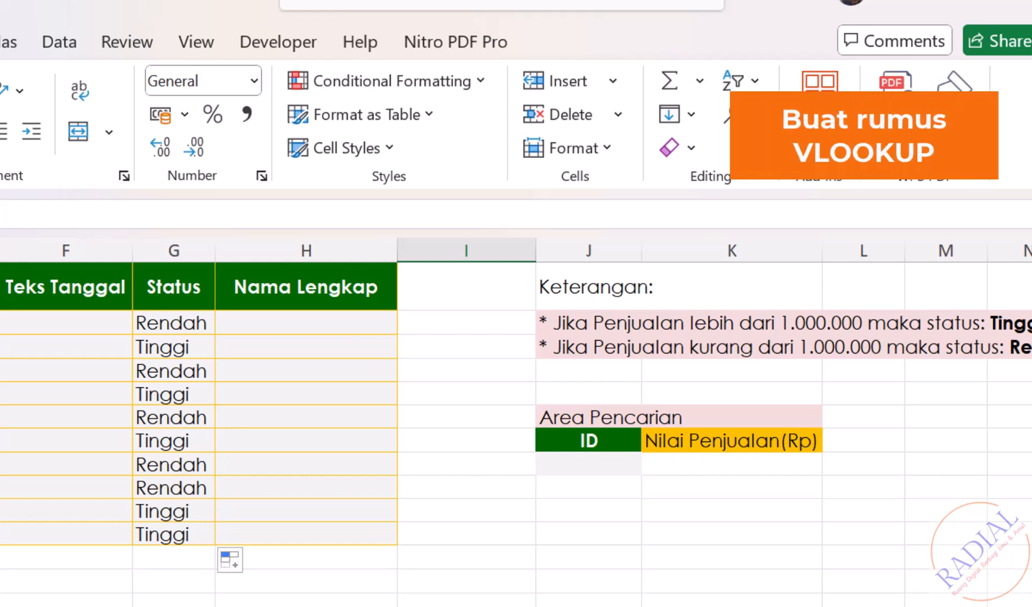
pyautogui.click(676, 463)
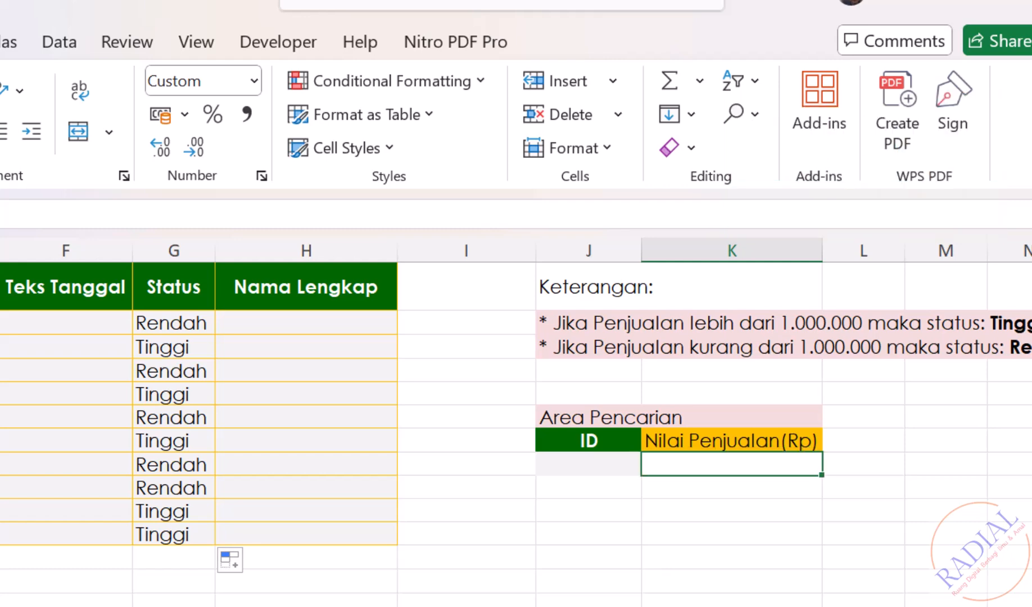
pyautogui.write('=')
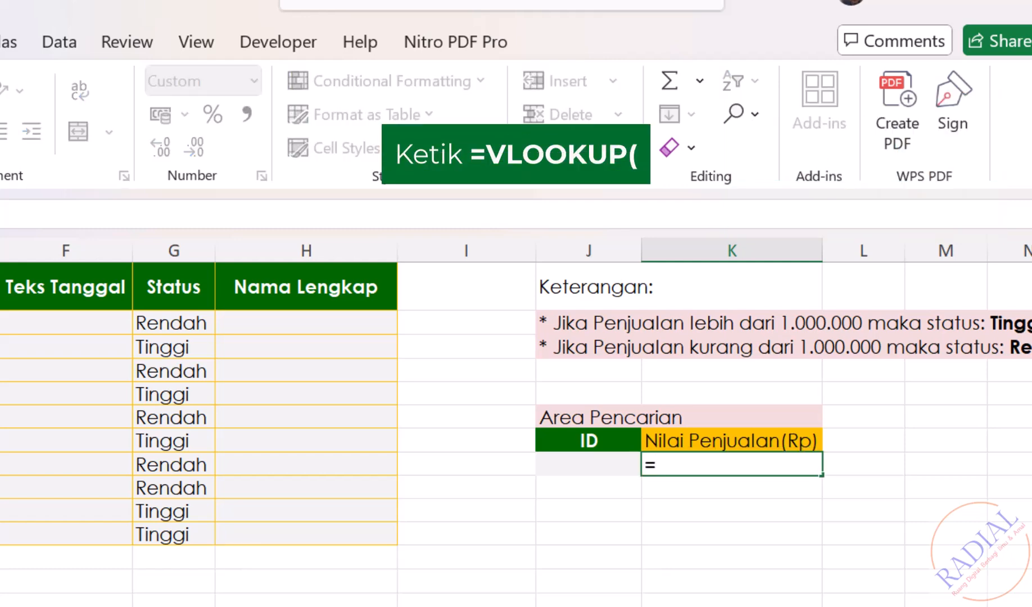
pyautogui.write('VLOOKUP(')
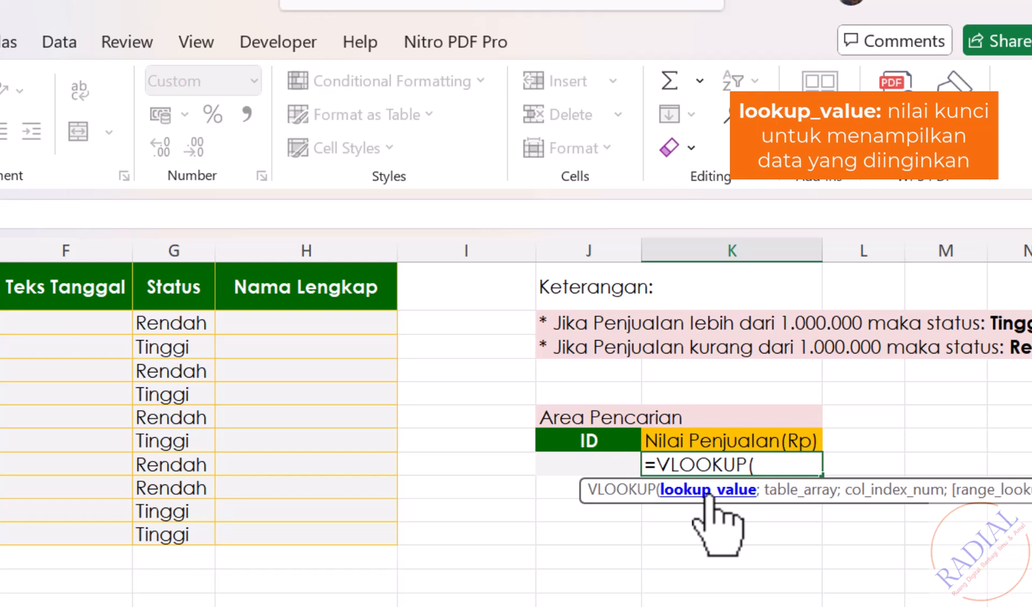
pyautogui.click(592, 463)
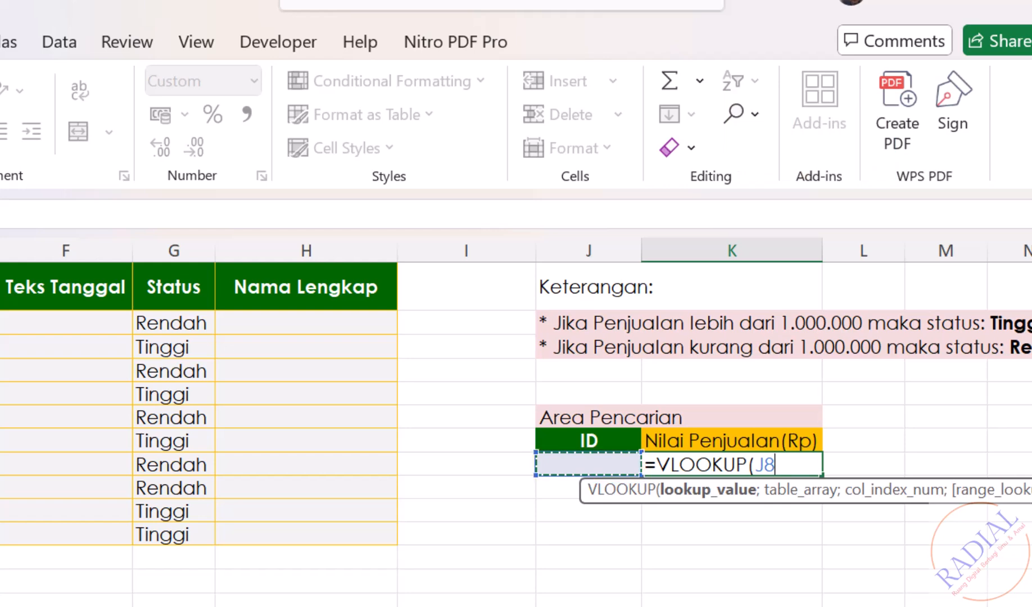
pyautogui.write(';')
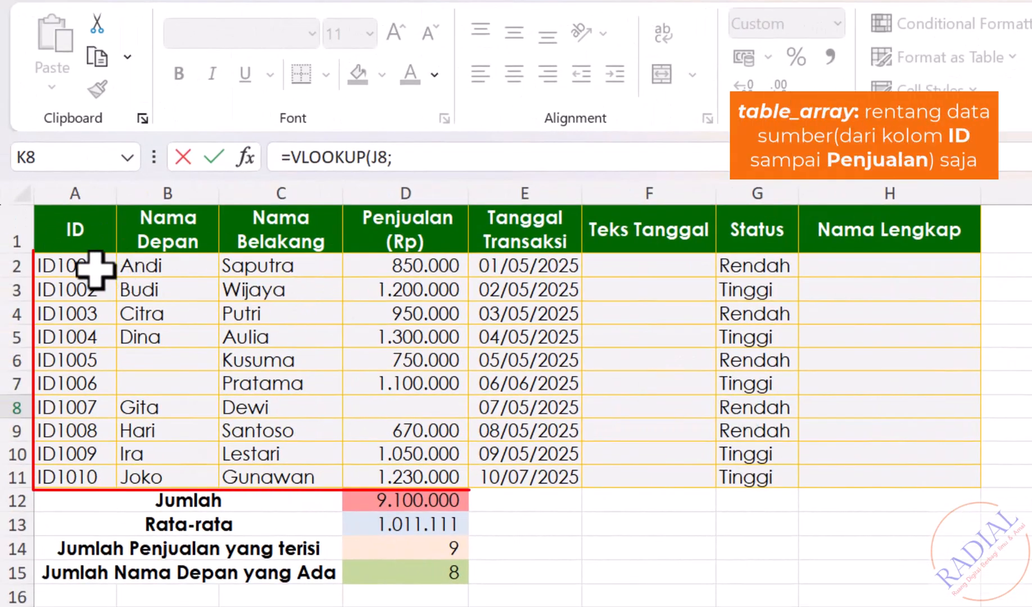
pyautogui.moveTo(90, 268); pyautogui.dragTo(432, 474)
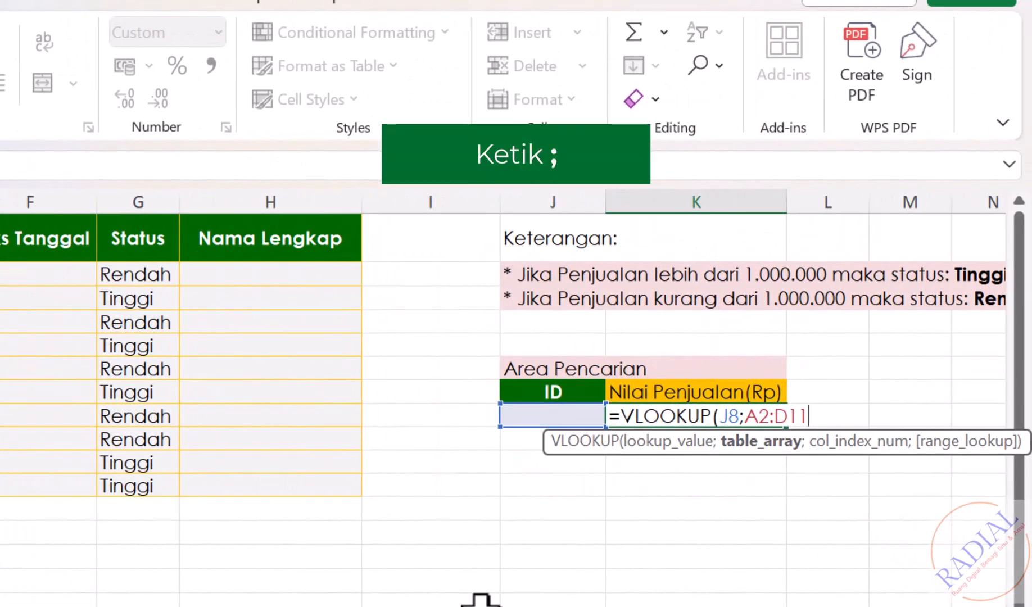
pyautogui.write(';')
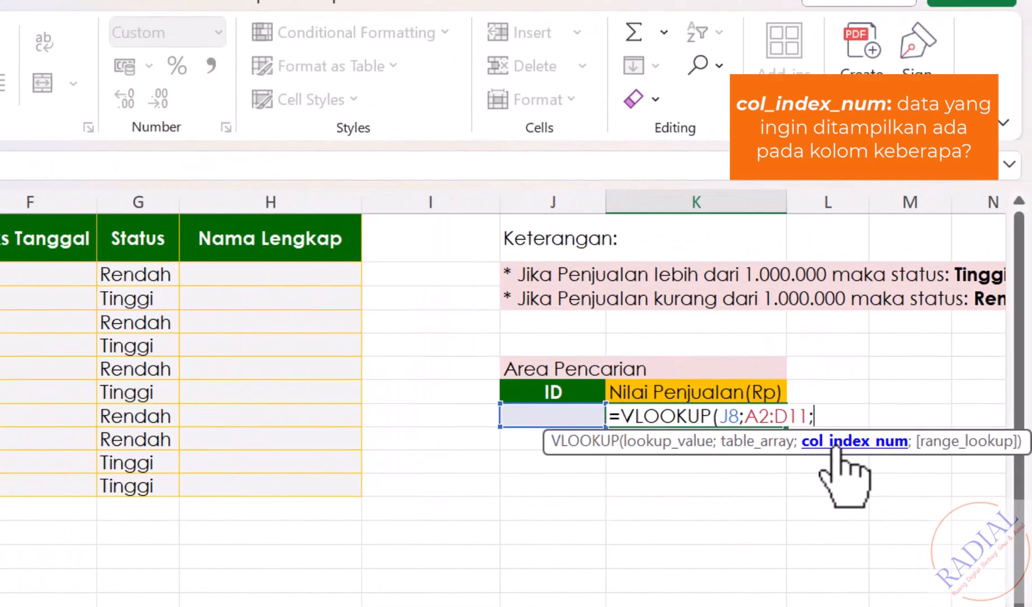
pyautogui.write('4')
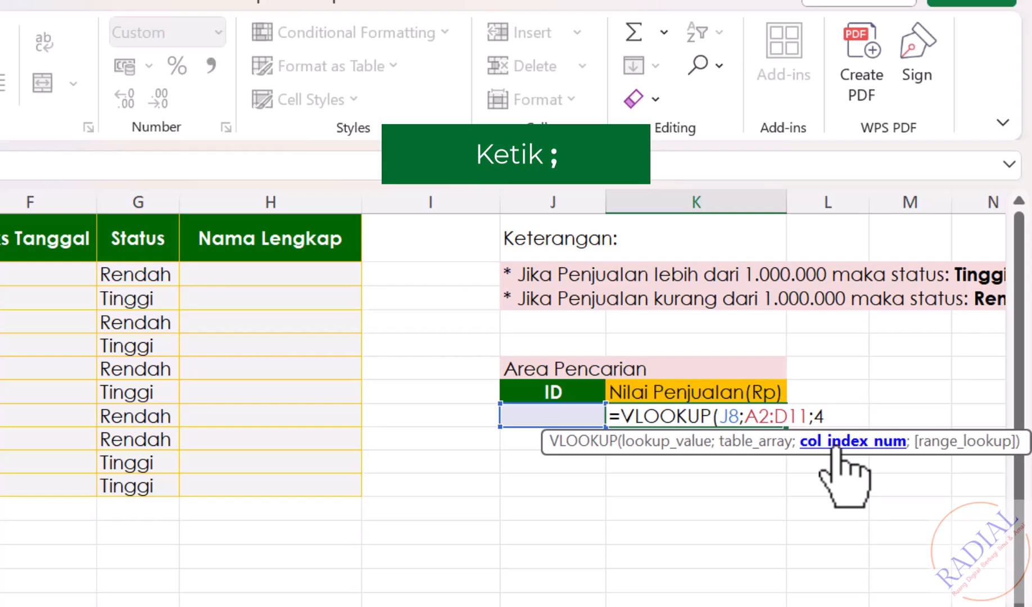
pyautogui.write(';')
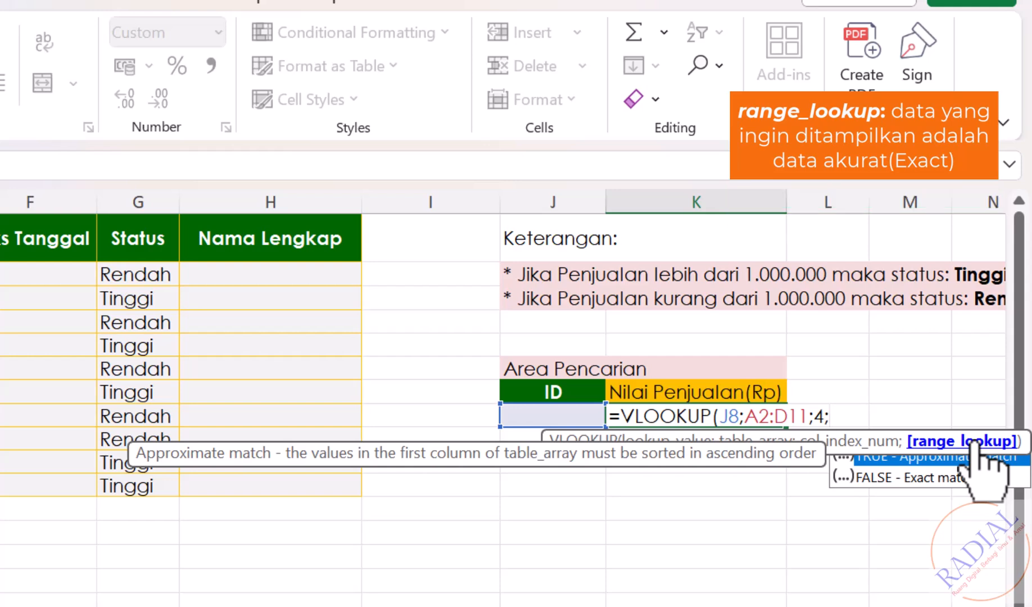
pyautogui.write('0')
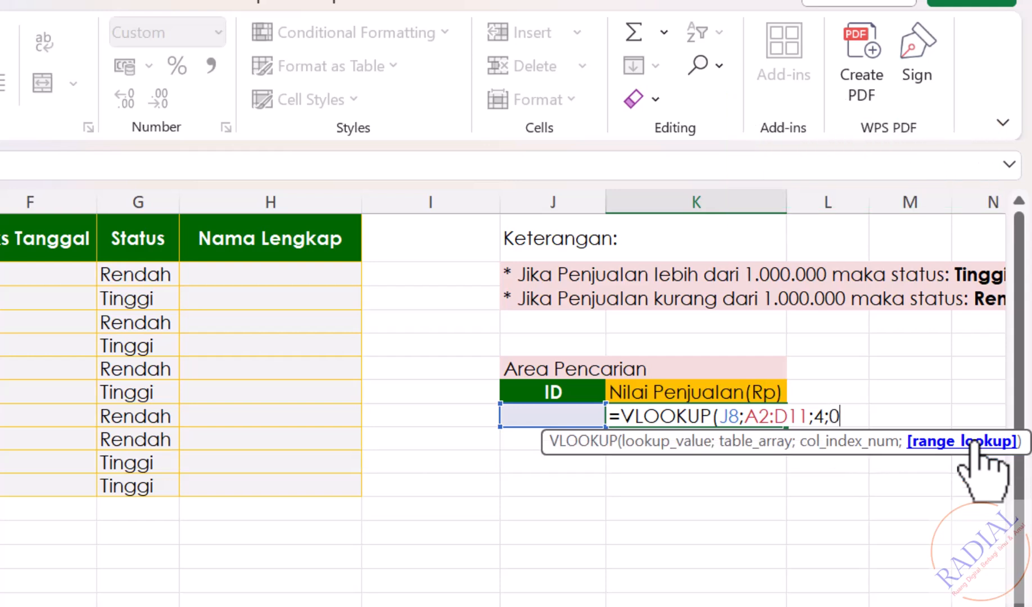
pyautogui.write(')')
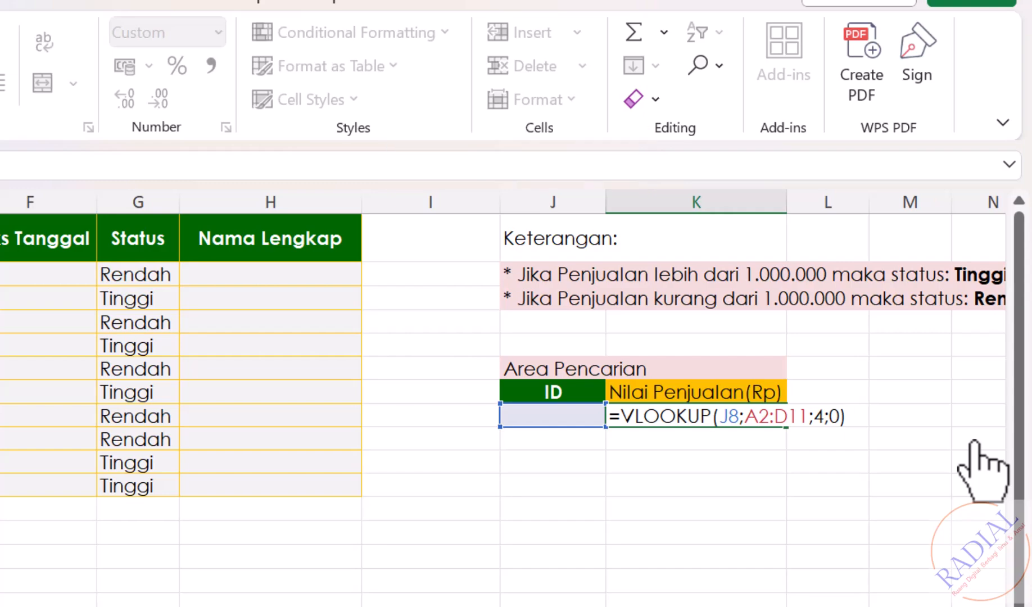
pyautogui.press('Return')
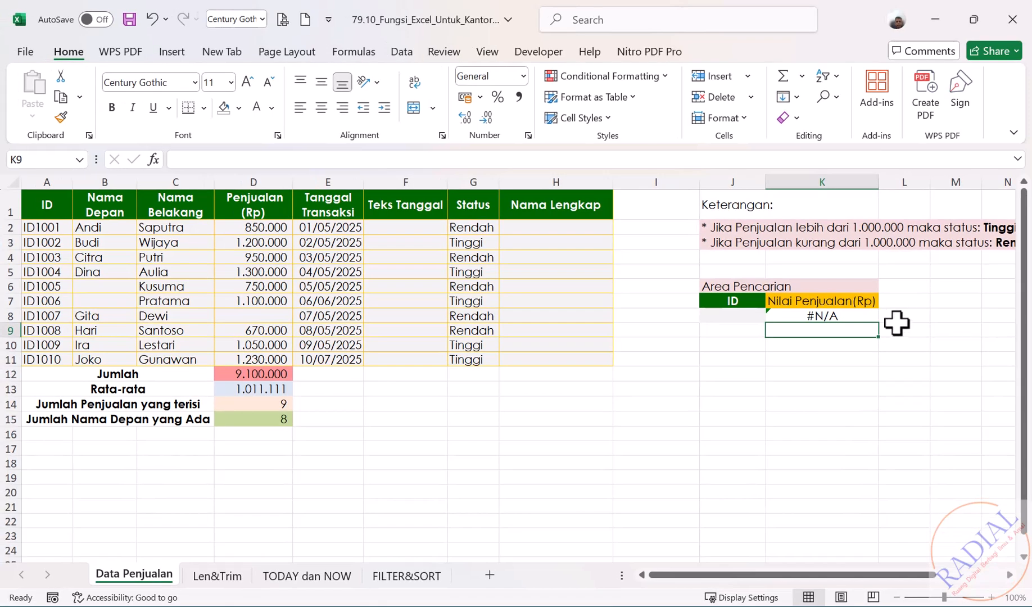
# Enter ID1003 in the search area's ID cell J8 to test the VLOOKUP formula
pyautogui.click(733, 314)
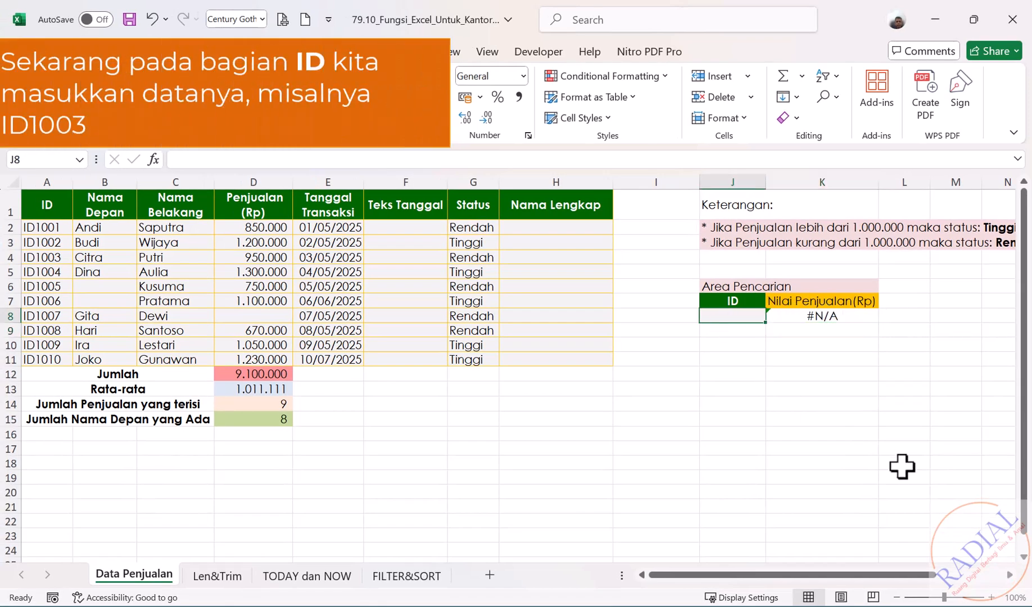
pyautogui.write('ID1003')
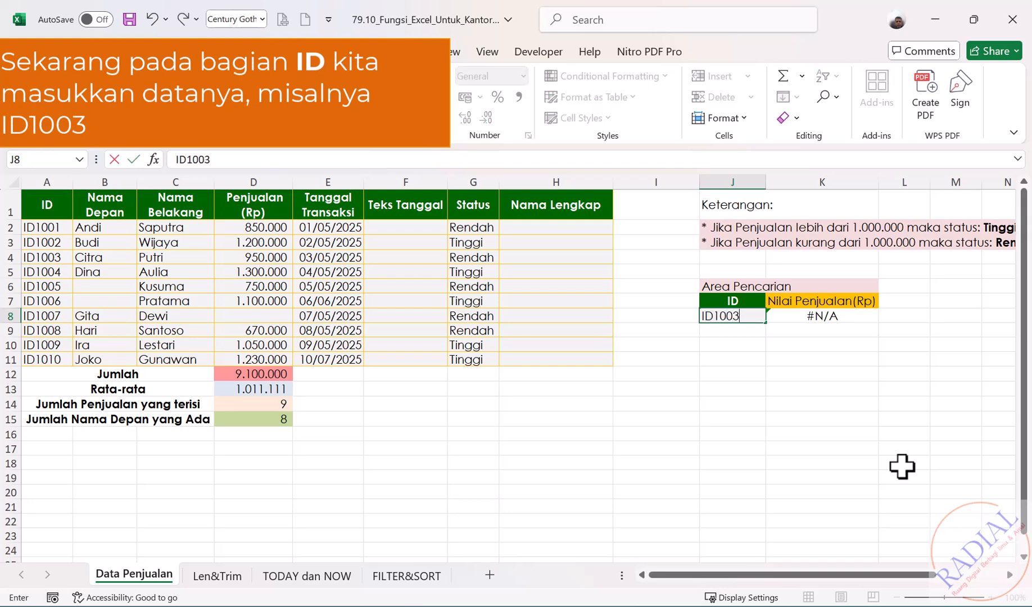
pyautogui.press('Return')
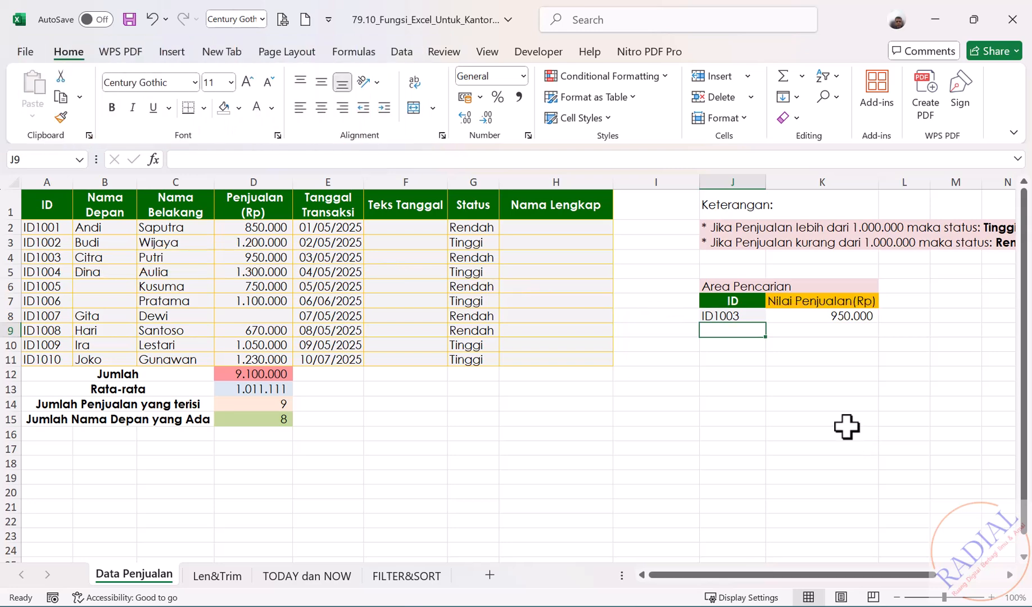
# Change the lookup ID in cell J8 to ID1009
pyautogui.doubleClick(750, 315)
pyautogui.press('BackSpace')
pyautogui.write('9')
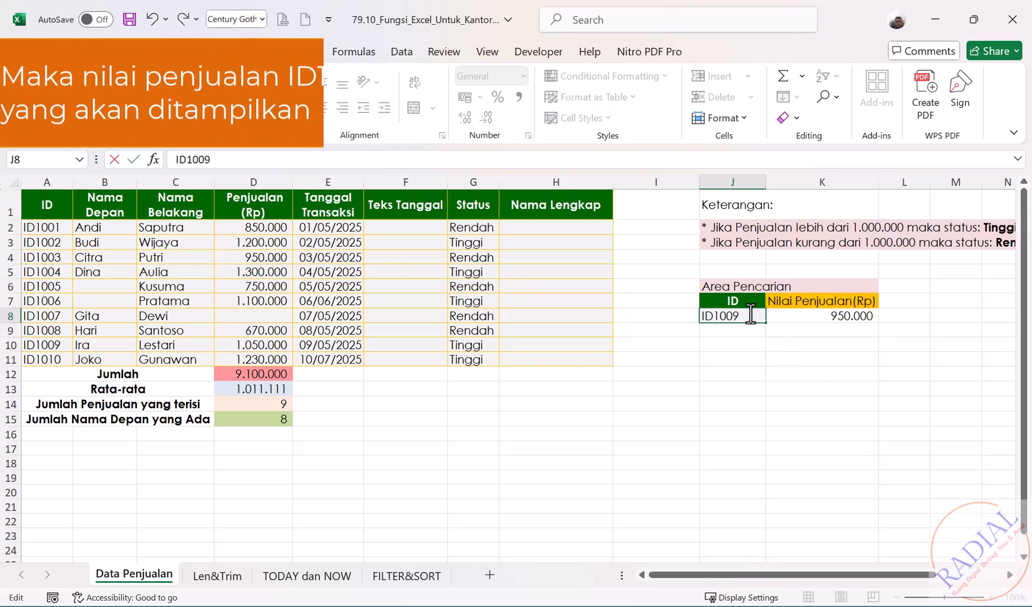
pyautogui.press('Return')
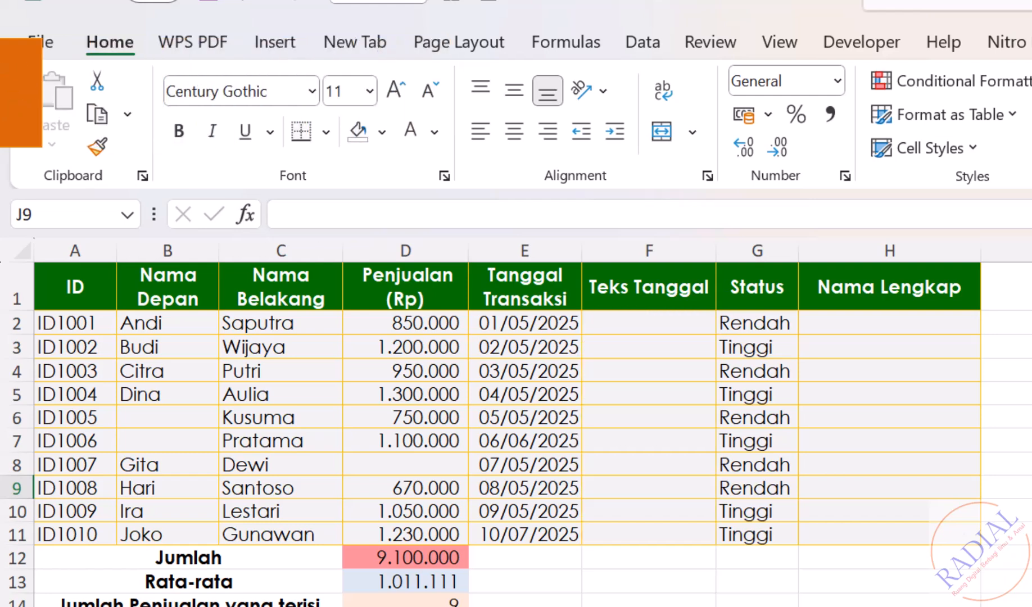
# Convert the transaction date to text by entering =TEXT(E2;"dd MMMM yyyy") in cell F2, and copy the formula down to F11
pyautogui.click(633, 329)
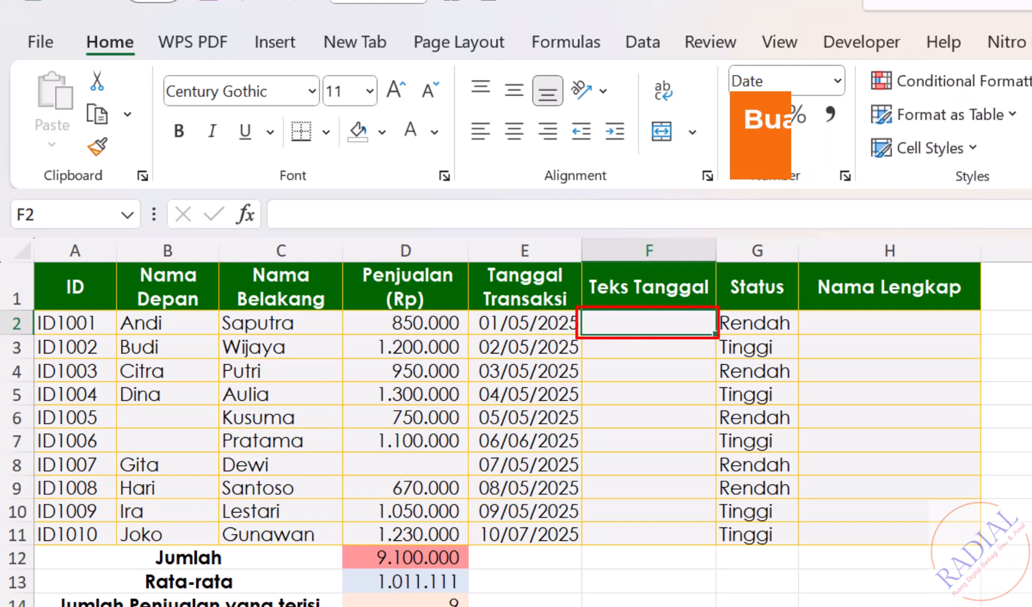
pyautogui.write('=TE')
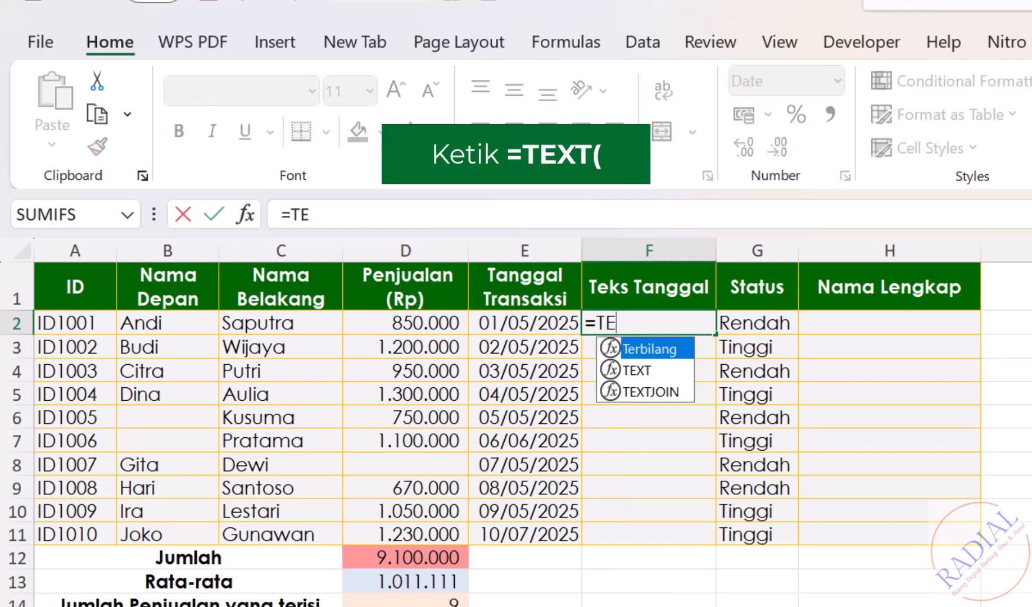
pyautogui.hotkey('alt', 't')
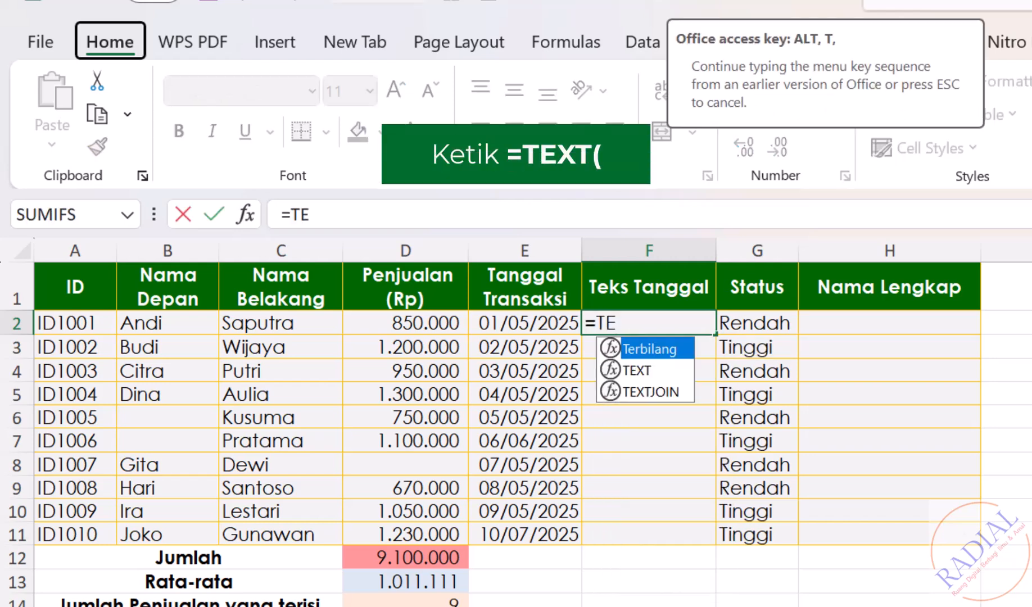
pyautogui.write('XT(')
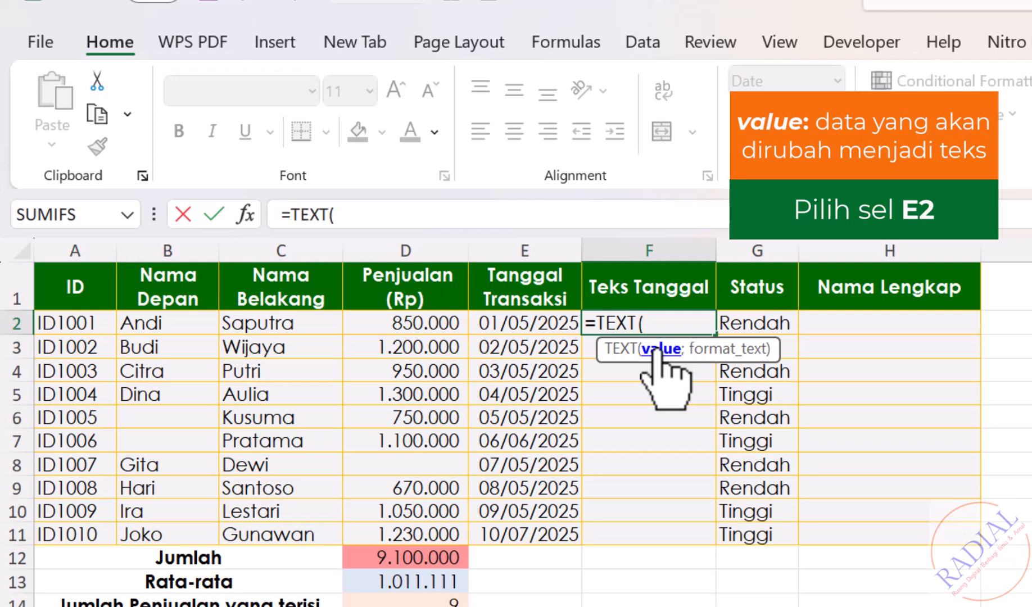
pyautogui.click(531, 318)
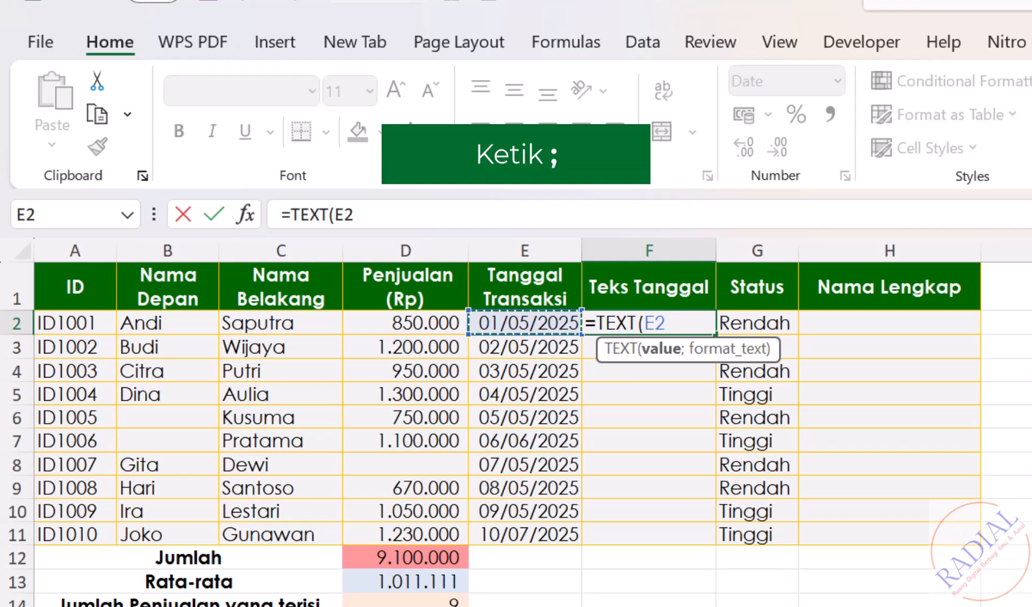
pyautogui.write(';')
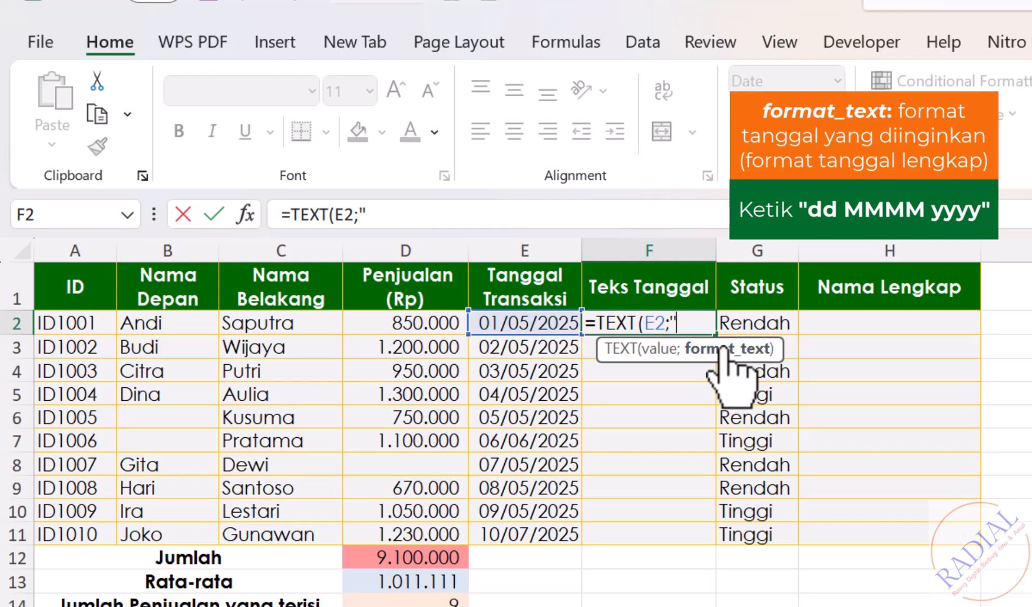
pyautogui.write('dd MMMM yy')
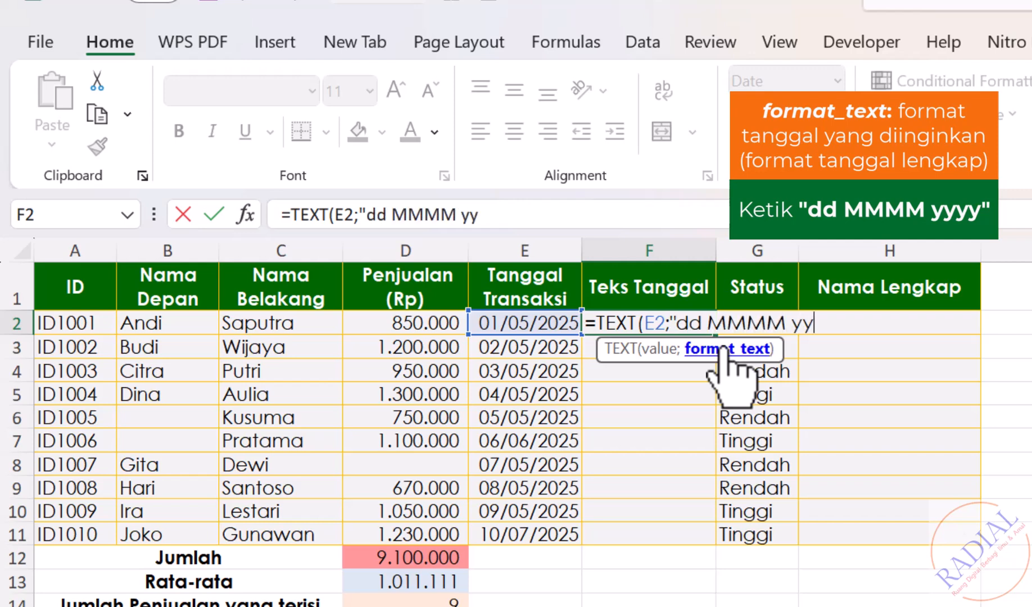
pyautogui.write('yy"')
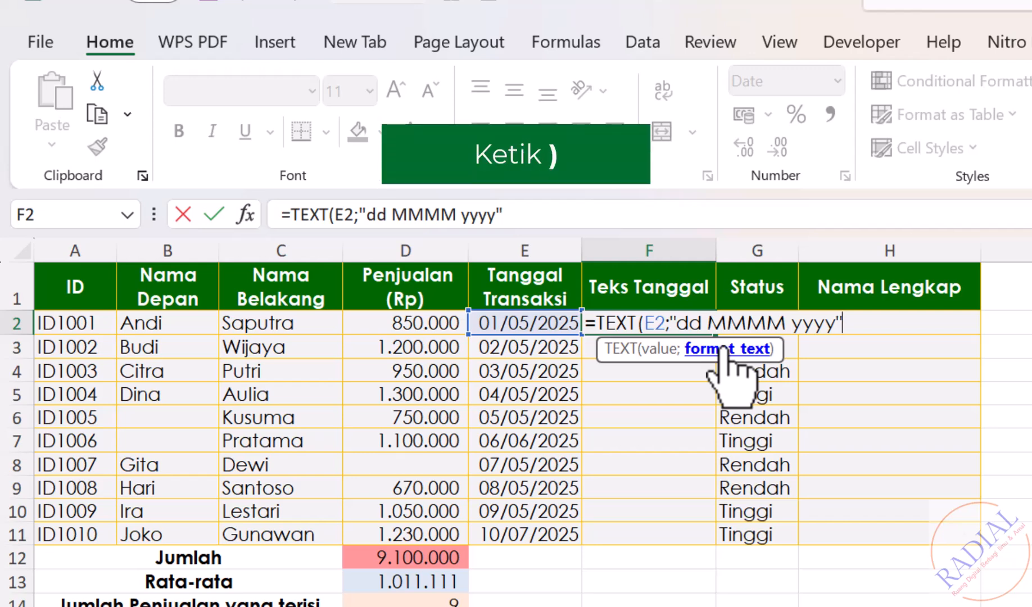
pyautogui.write(')')
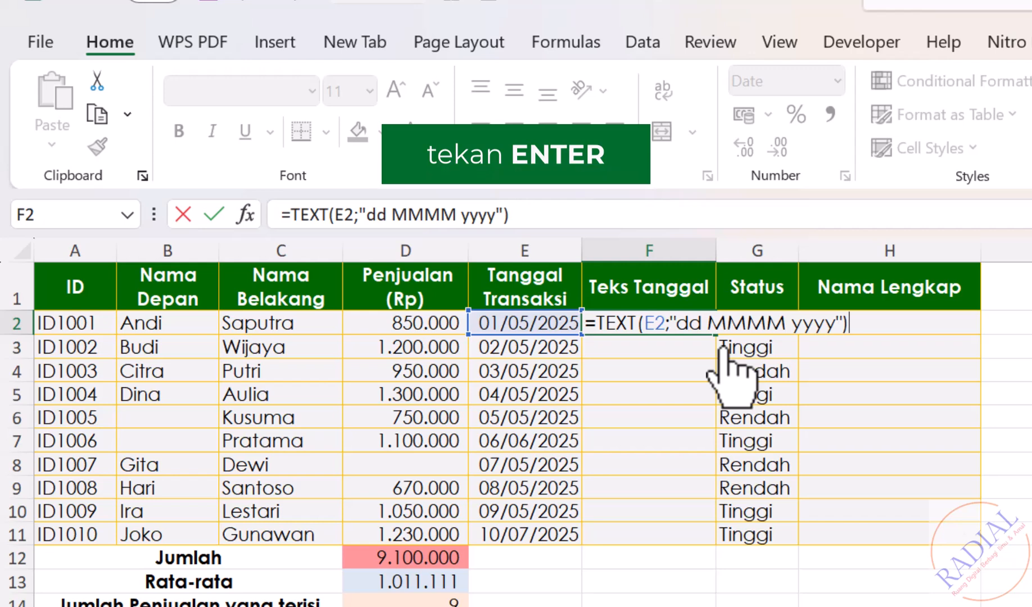
pyautogui.press('Return')
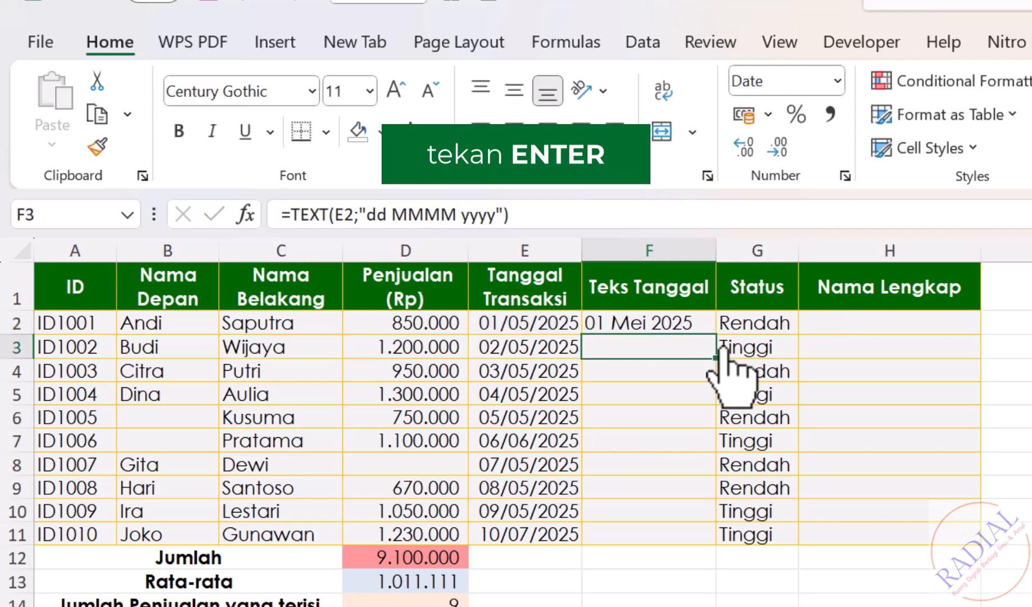
pyautogui.click(669, 319)
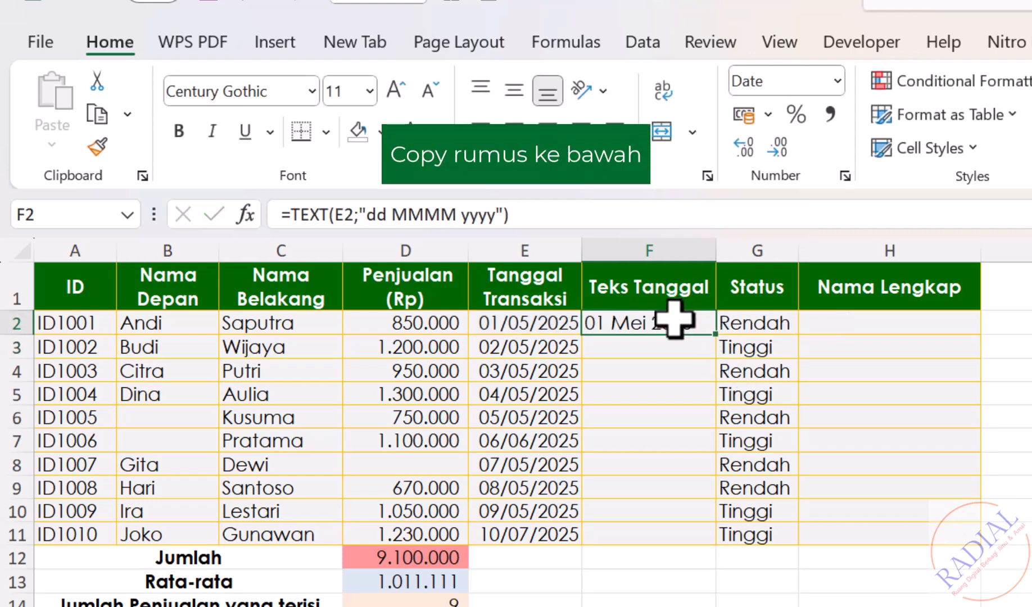
pyautogui.moveTo(714, 334); pyautogui.dragTo(709, 546)
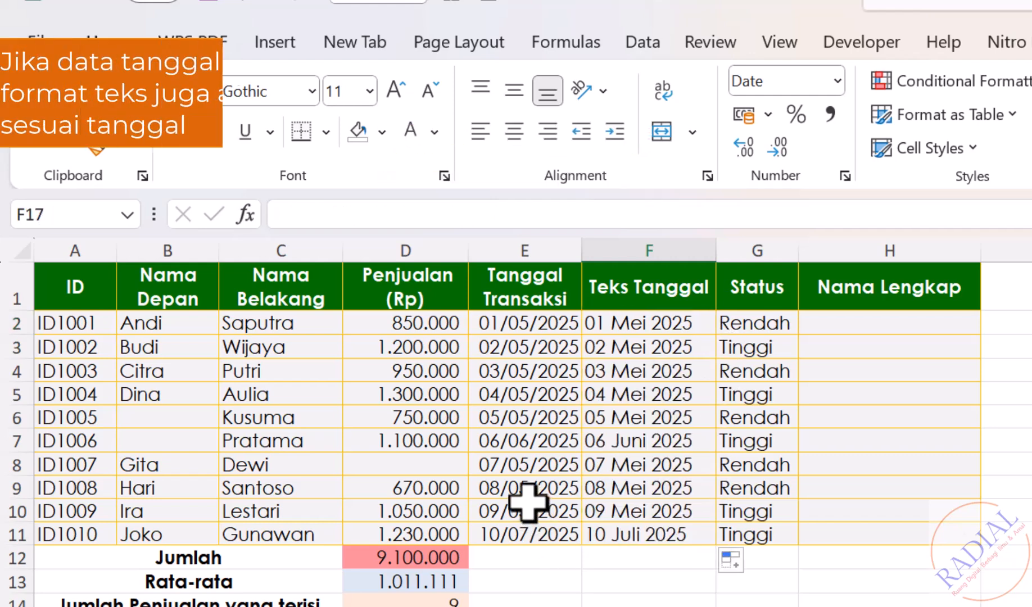
# Change the transaction date in cell E10 to 09/06/2025 to test the linked text date
pyautogui.doubleClick(526, 506)
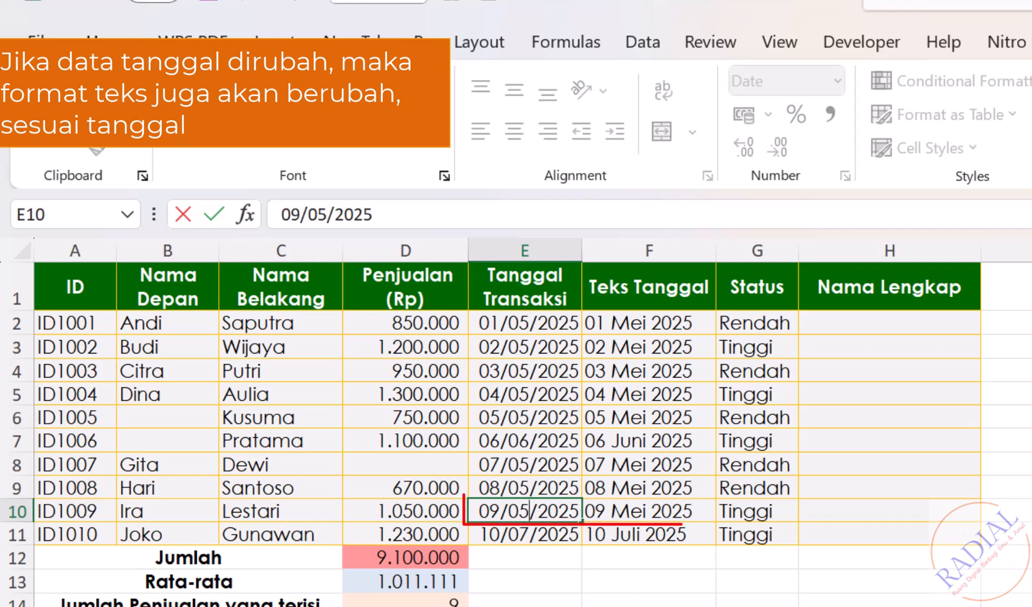
pyautogui.press('BackSpace')
pyautogui.write('6')
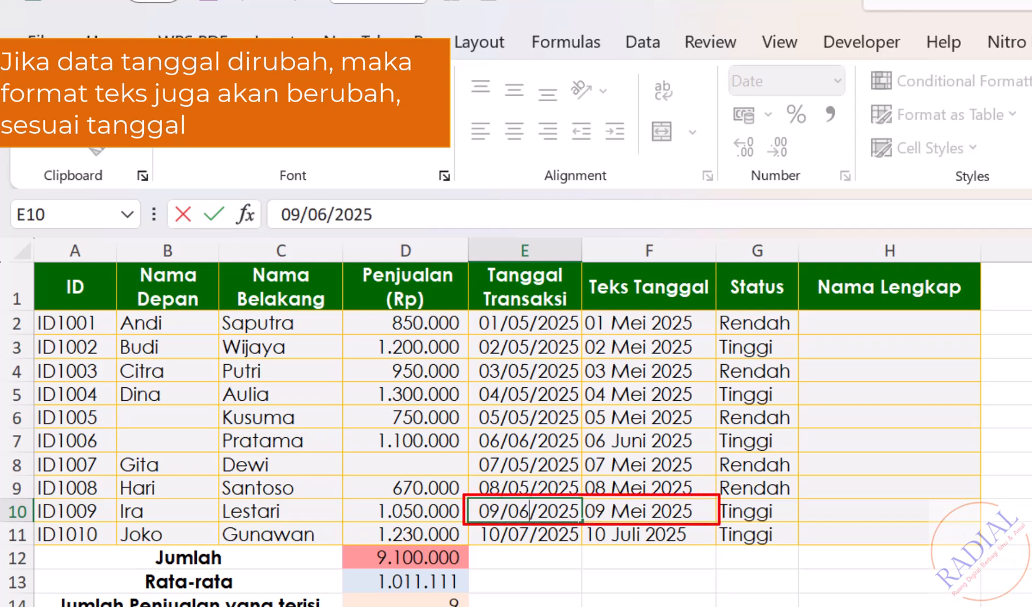
pyautogui.press('Return')
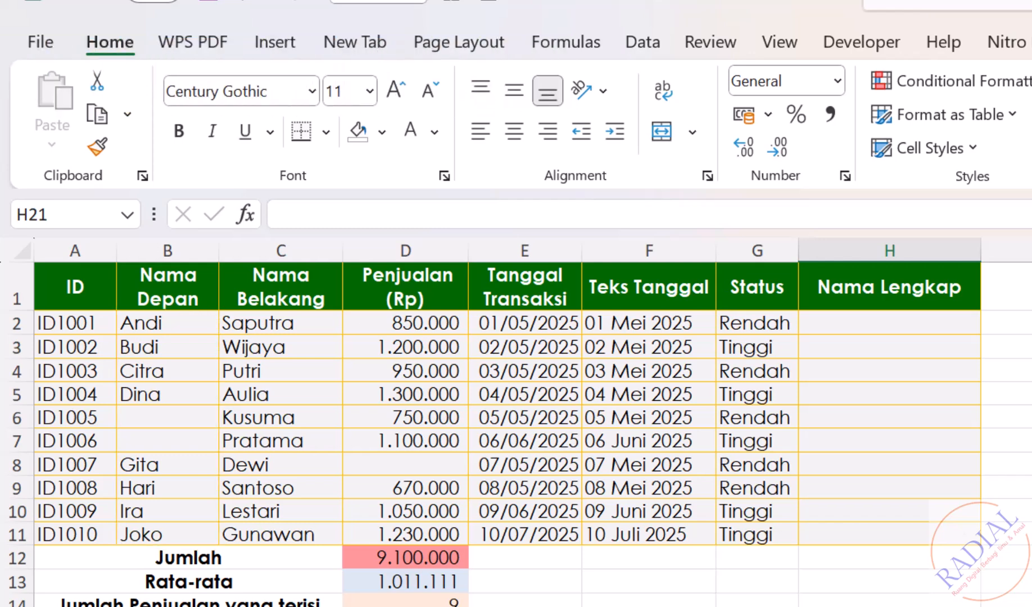
# Combine the first and last names by entering =TEXTJOIN(" ";TRUE;B2;C2) in cell H2 of the Nama Lengkap column
pyautogui.click(847, 318)
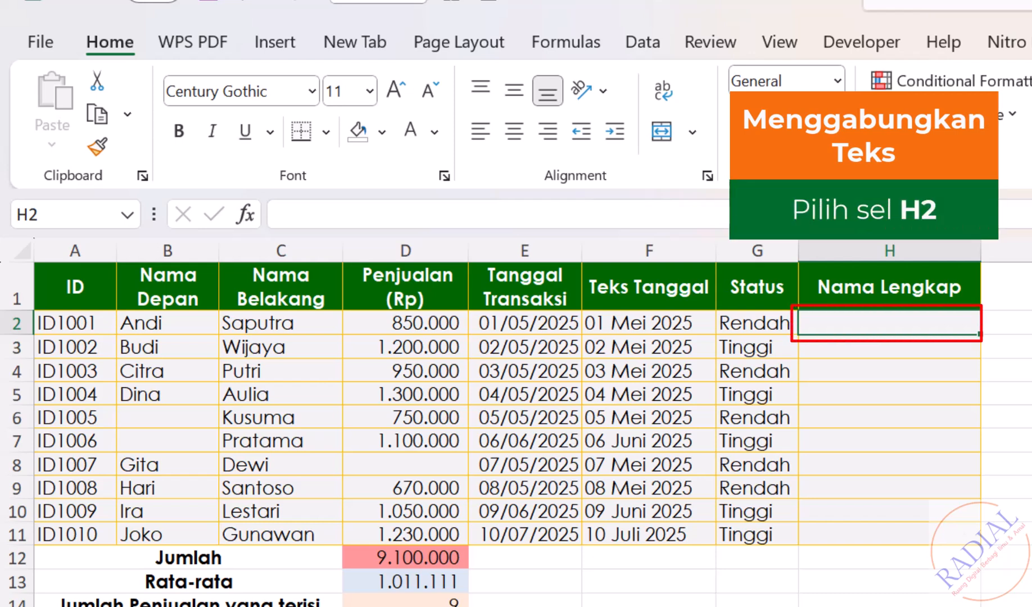
pyautogui.write('=')
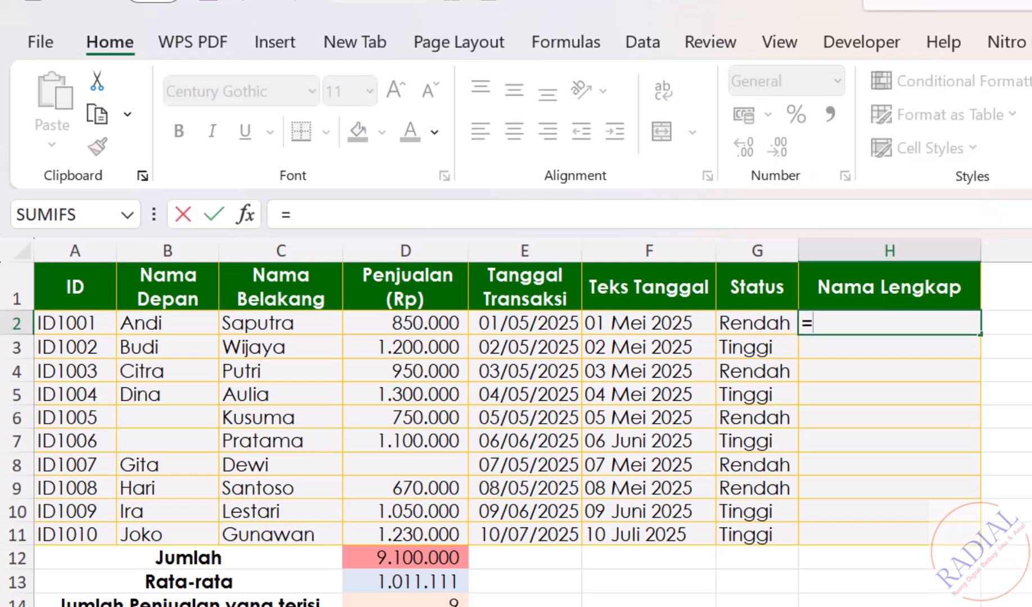
pyautogui.write('textj')
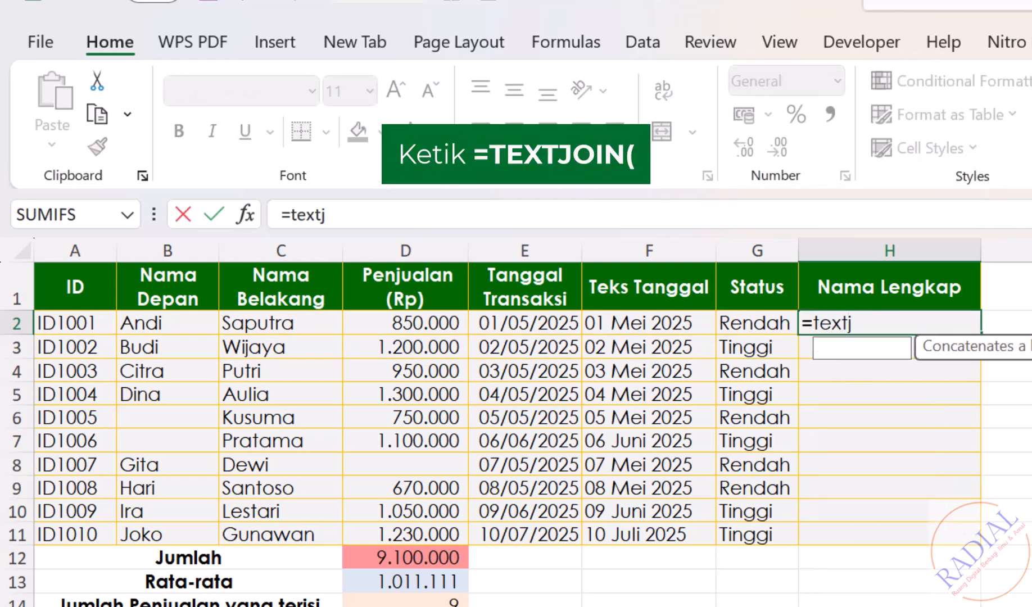
pyautogui.write('oin(')
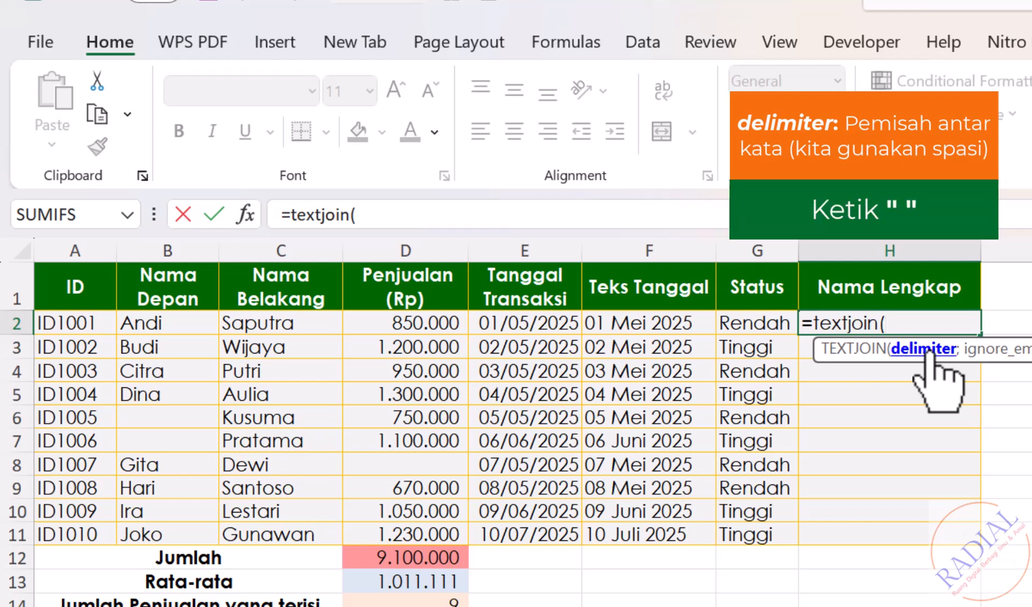
pyautogui.write('" "')
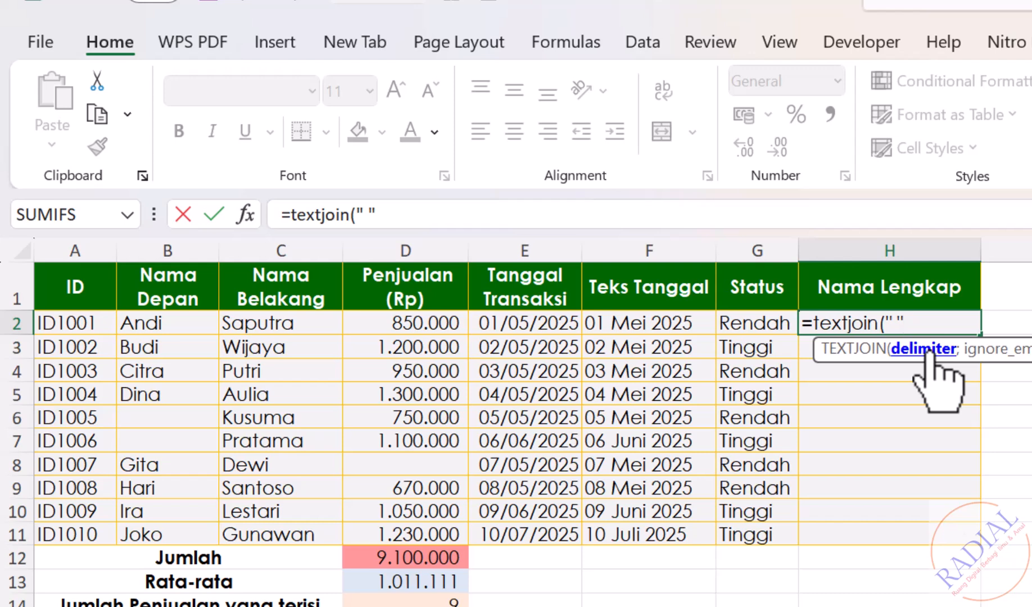
pyautogui.write(';')
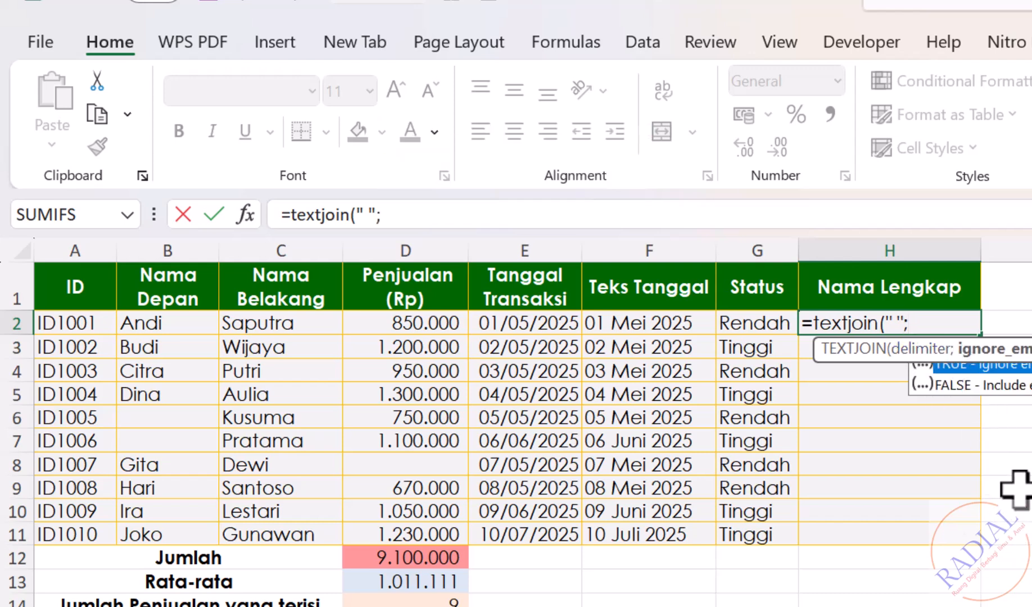
pyautogui.click(1015, 347)
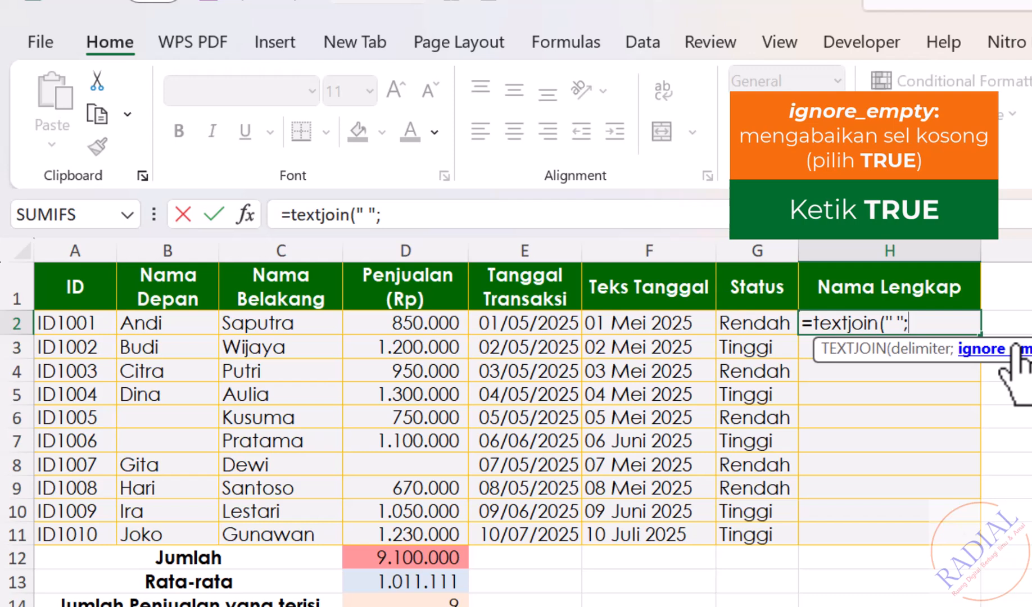
pyautogui.write('TRUE')
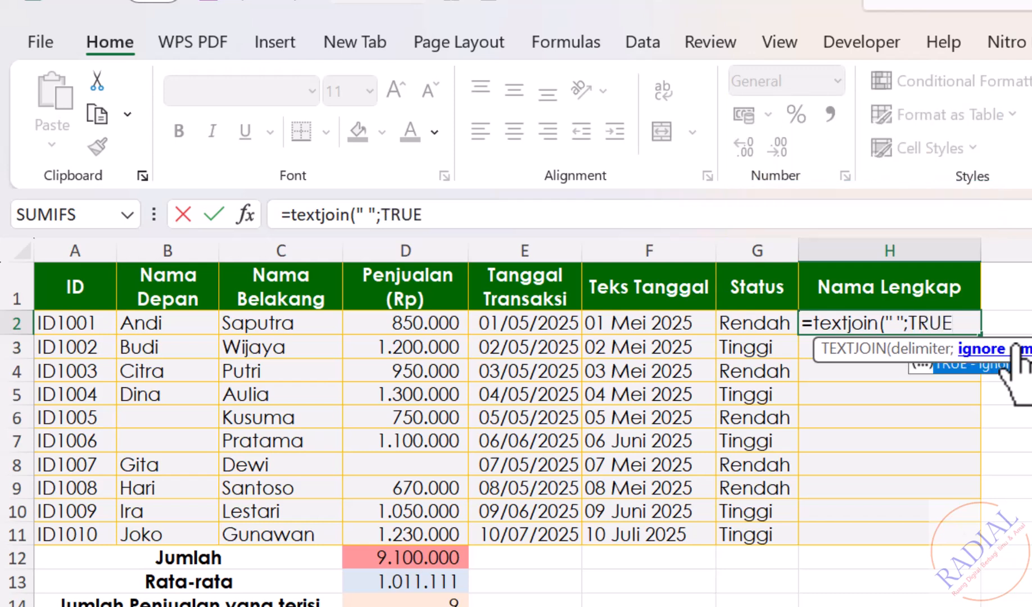
pyautogui.write(';')
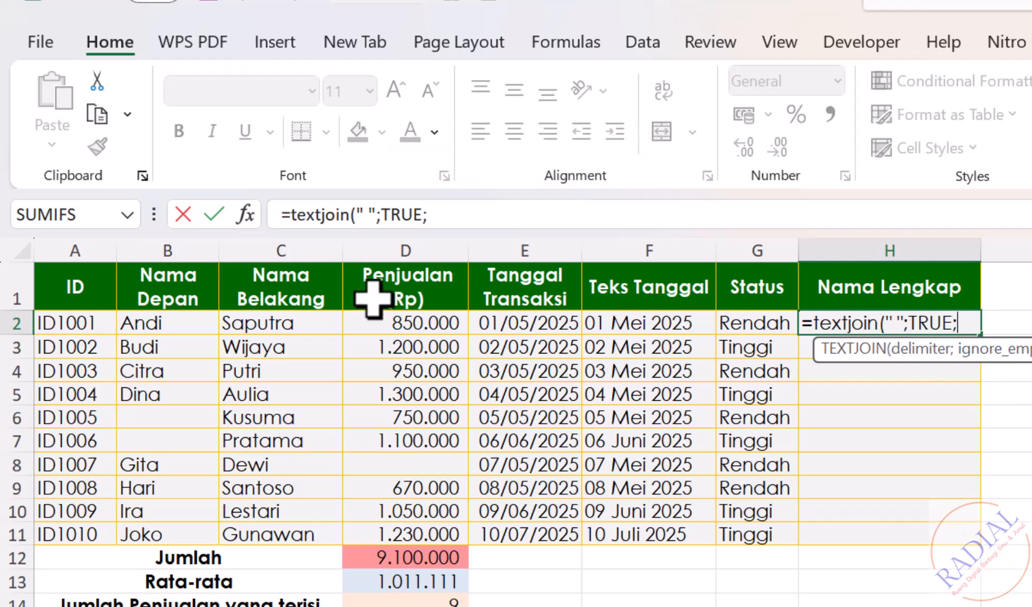
pyautogui.click(185, 321)
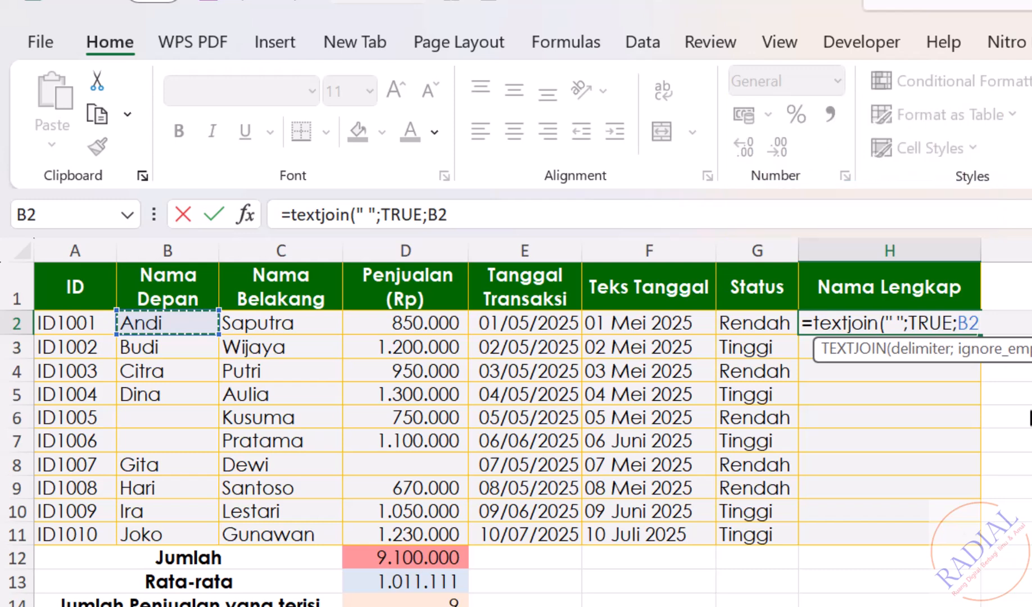
pyautogui.write(';')
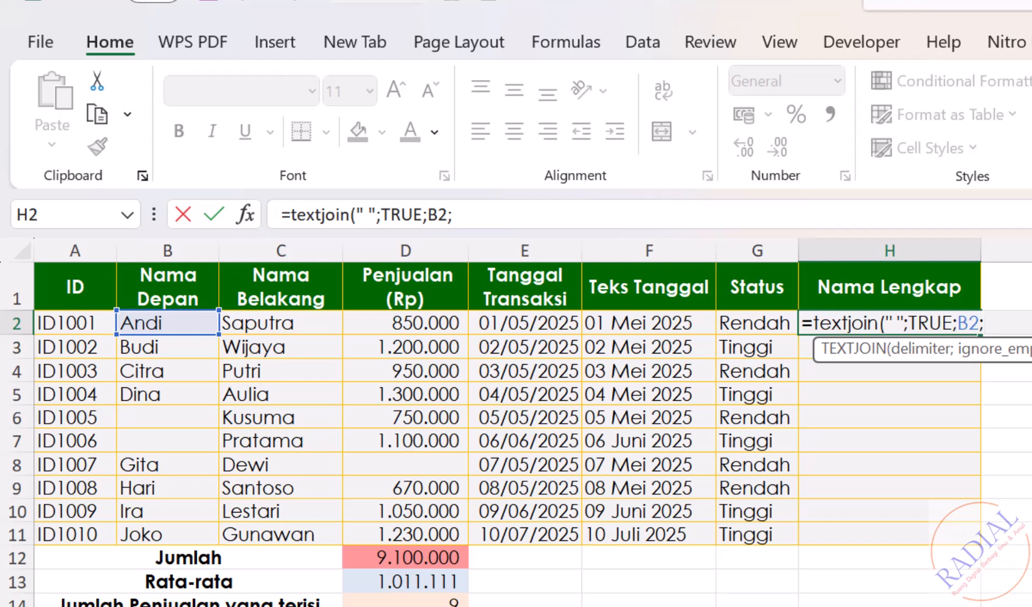
pyautogui.click(279, 324)
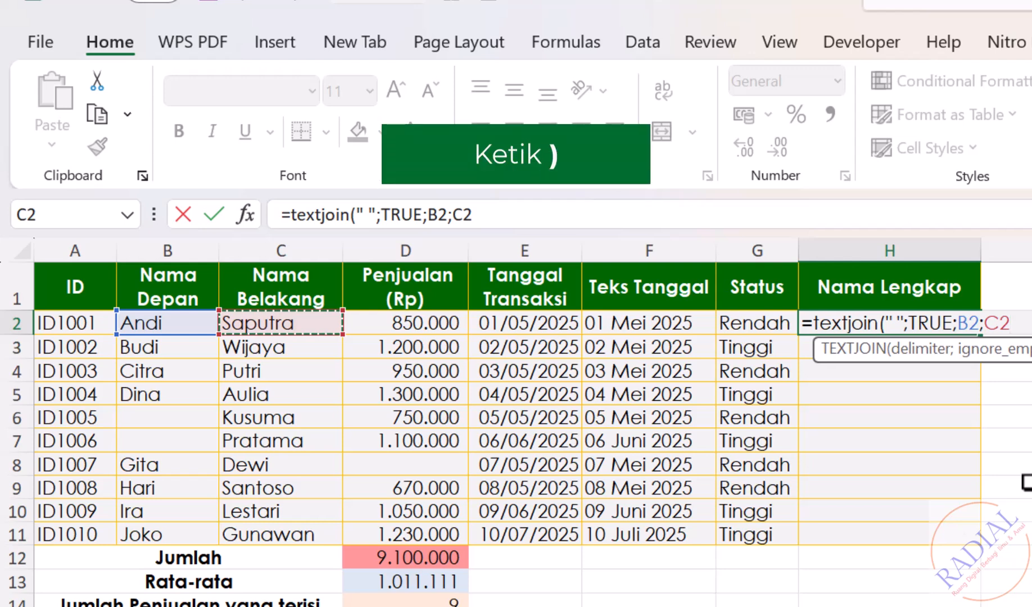
pyautogui.write(')')
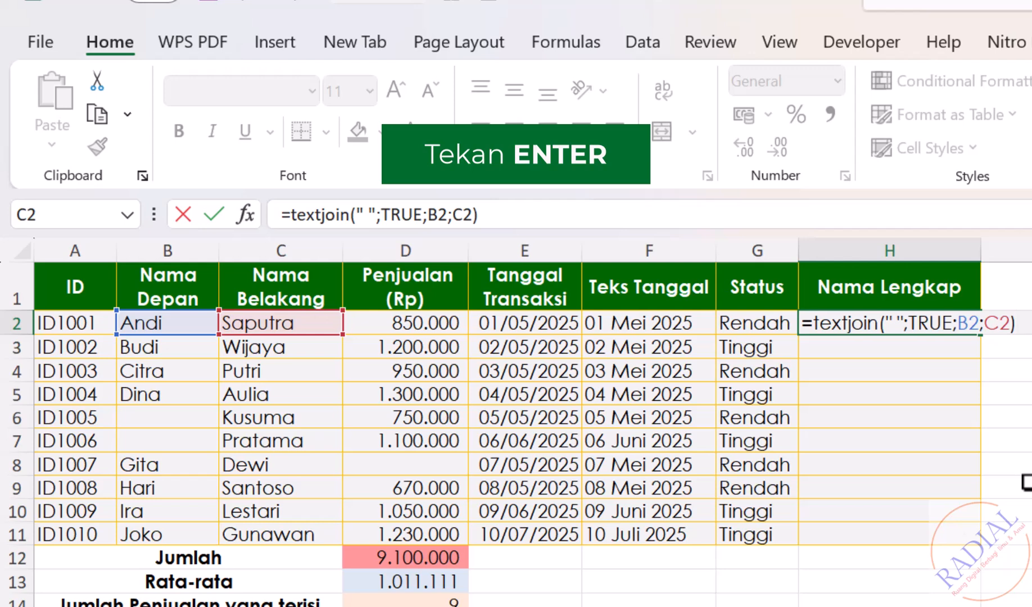
pyautogui.press('Return')
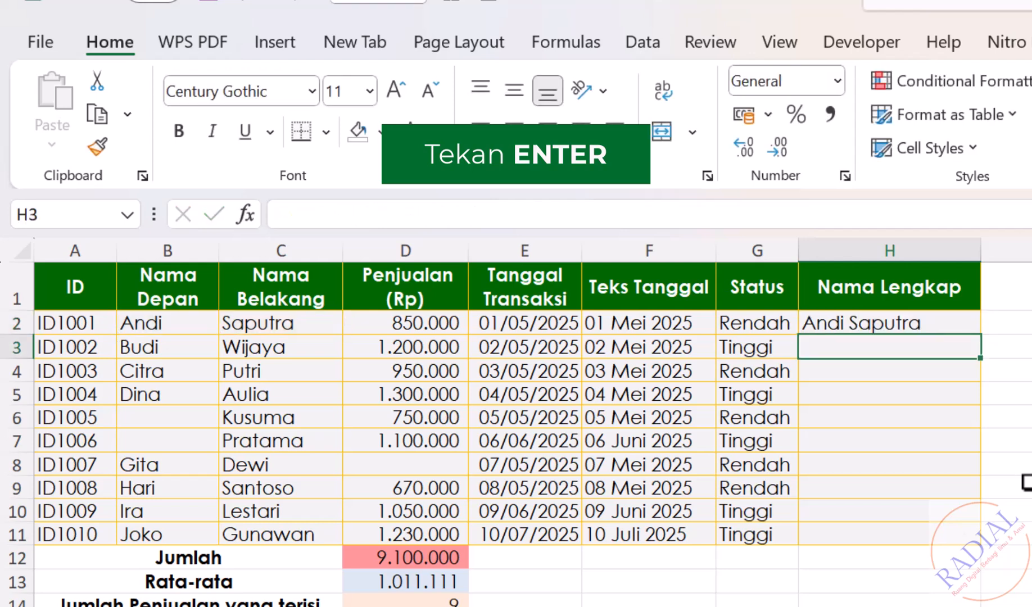
# Copy the TEXTJOIN formula from H2 down the Nama Lengkap column to H11
pyautogui.click(927, 325)
pyautogui.moveTo(983, 340); pyautogui.dragTo(967, 544)
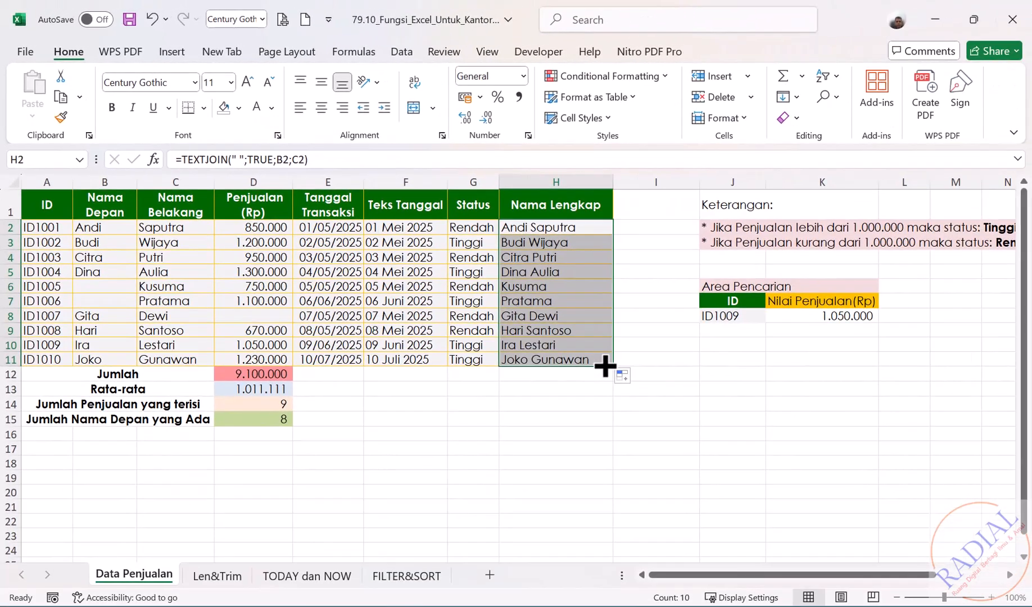
pyautogui.click(654, 431)
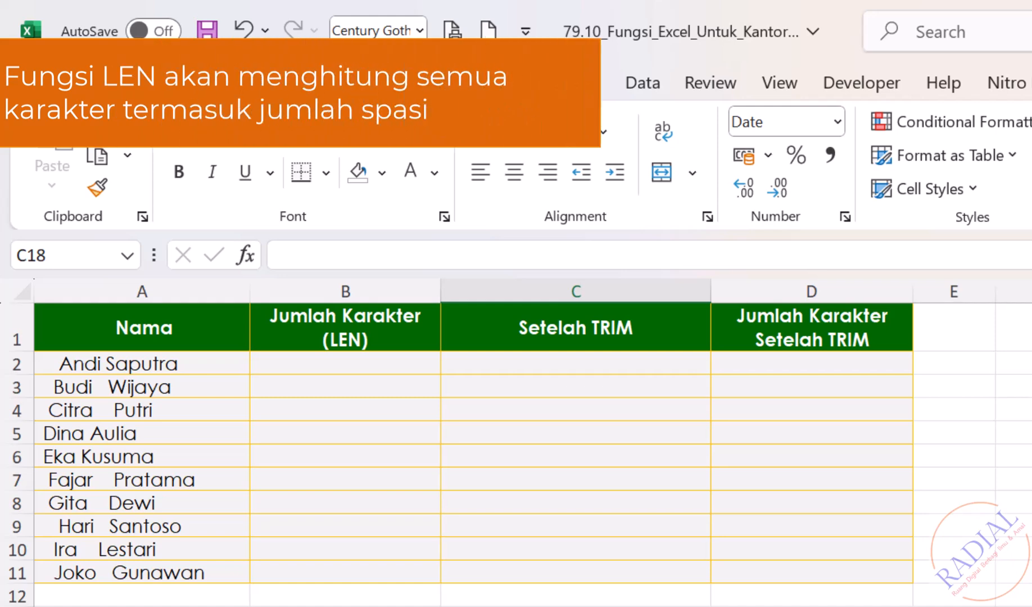
# Examine the extra leading, middle and trailing spaces in the names in cells A2, A3 and A4
pyautogui.doubleClick(58, 364)
pyautogui.moveTo(53, 364); pyautogui.dragTo(27, 371)
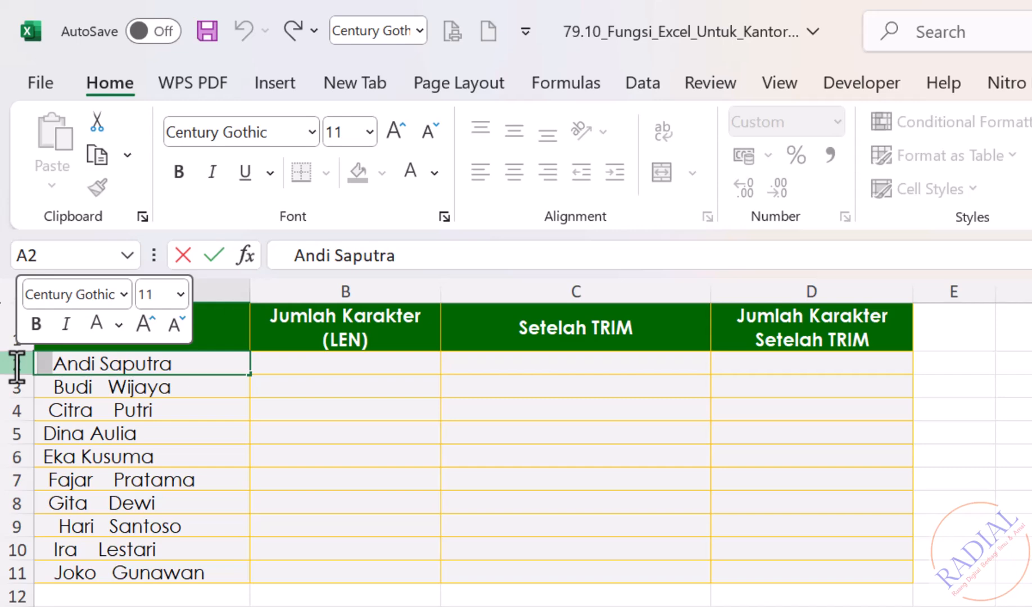
pyautogui.click(188, 368)
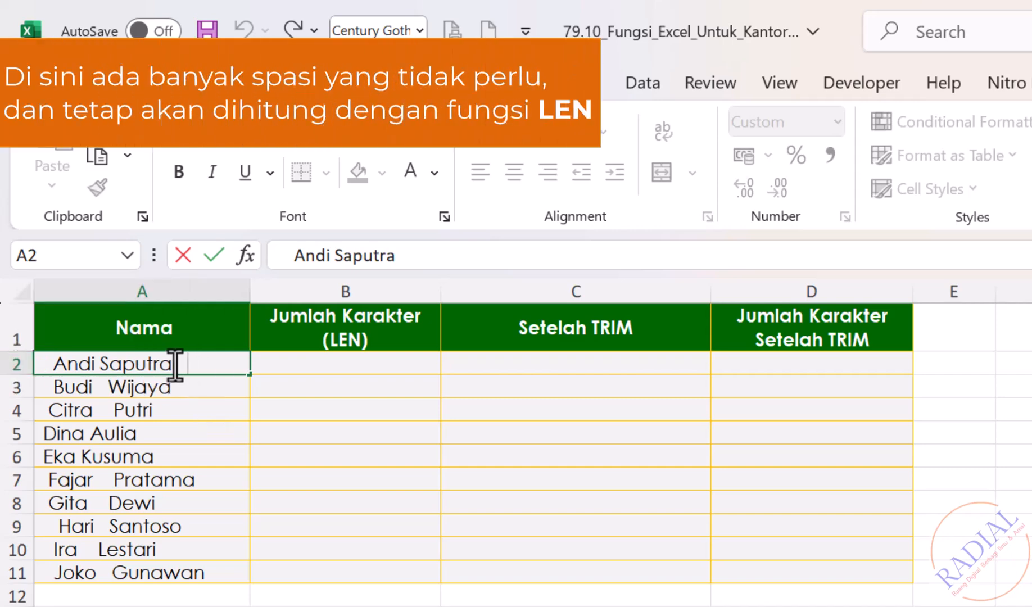
pyautogui.moveTo(171, 364); pyautogui.dragTo(277, 362)
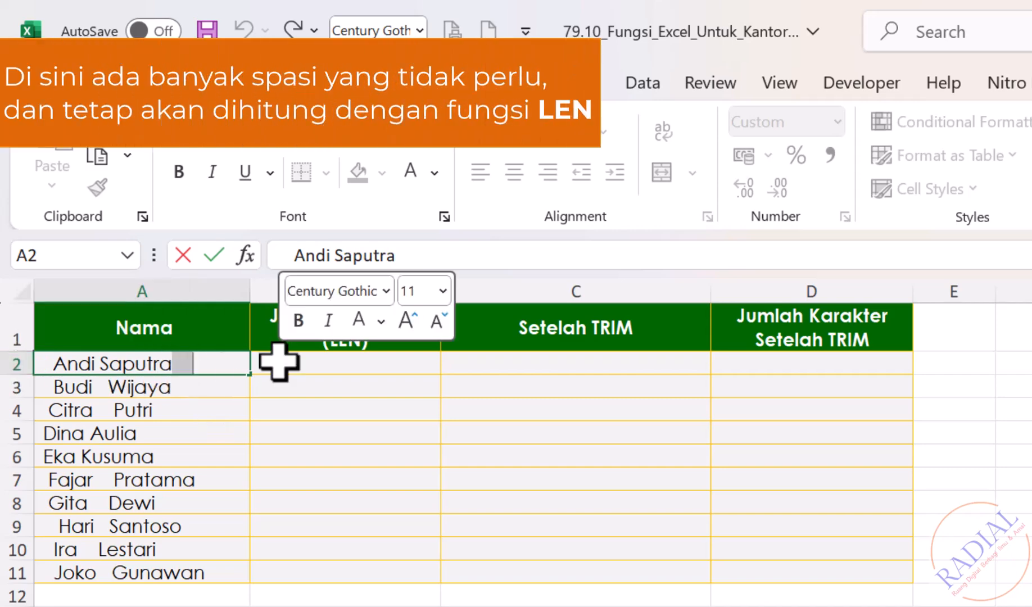
pyautogui.doubleClick(100, 387)
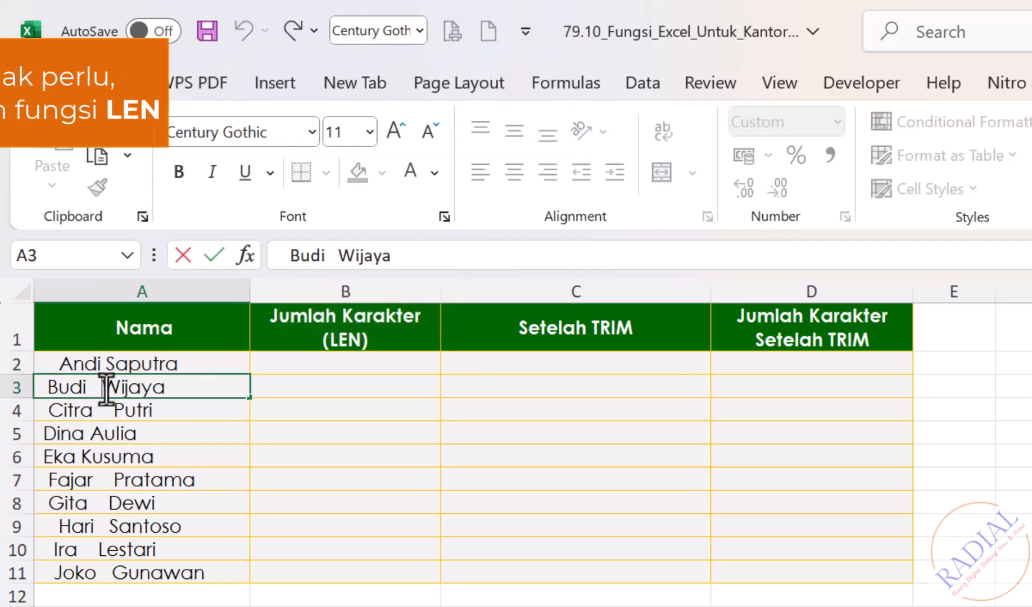
pyautogui.moveTo(104, 387); pyautogui.dragTo(87, 387)
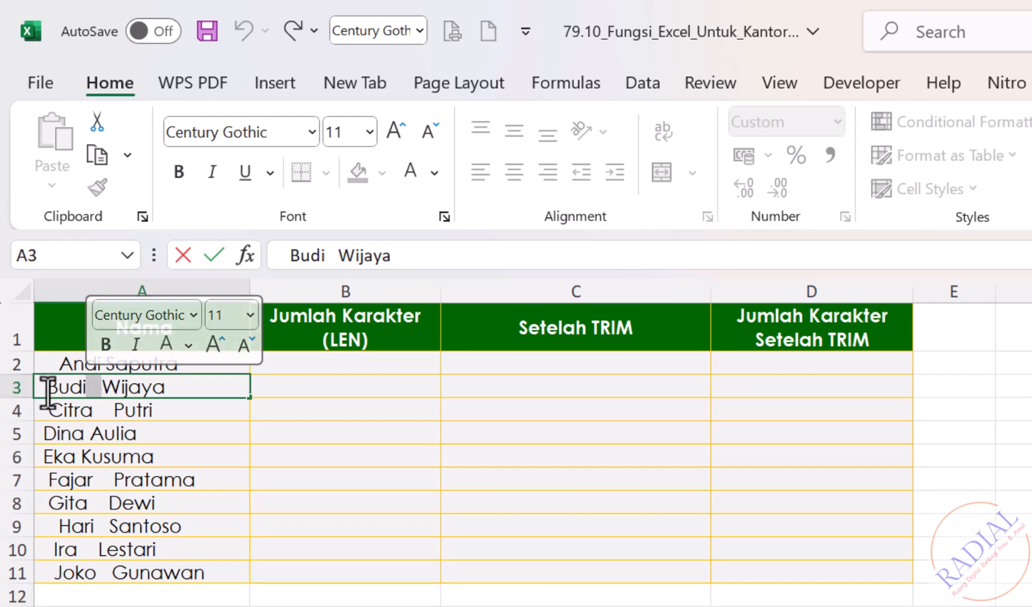
pyautogui.moveTo(48, 388); pyautogui.dragTo(11, 388)
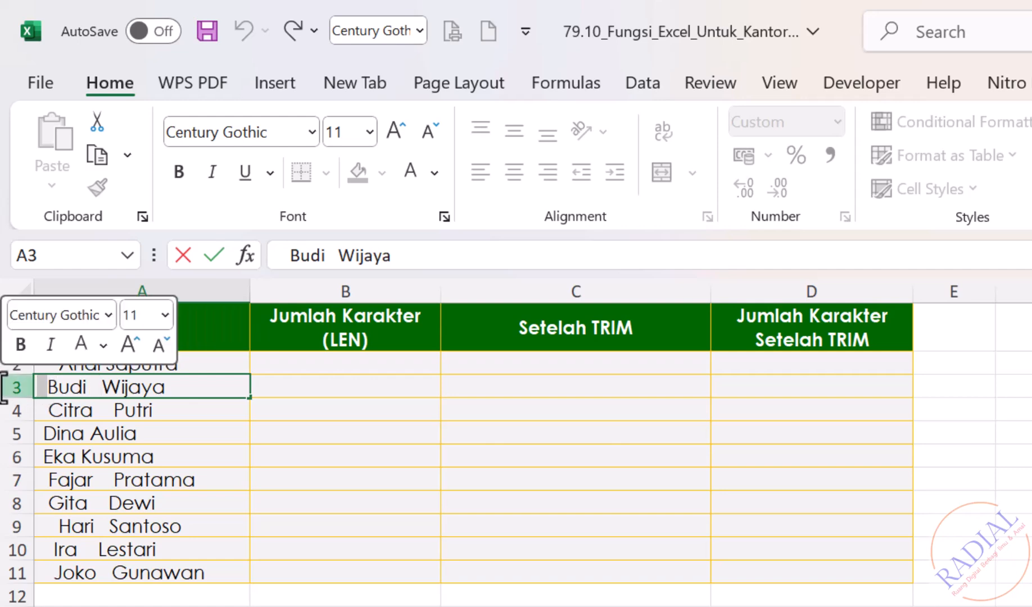
pyautogui.click(105, 414)
pyautogui.doubleClick(107, 410)
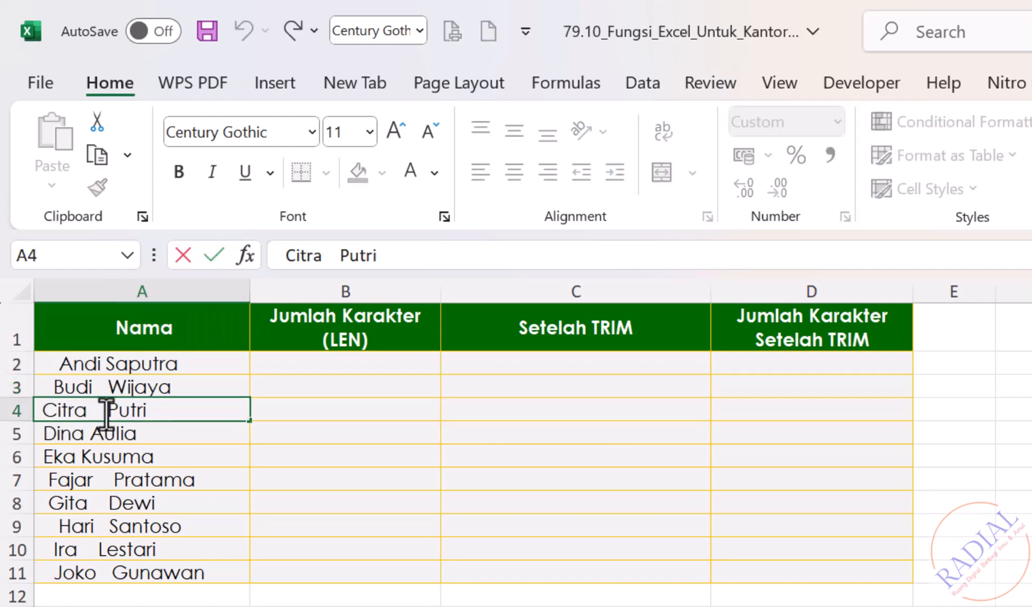
pyautogui.moveTo(107, 410); pyautogui.dragTo(85, 413)
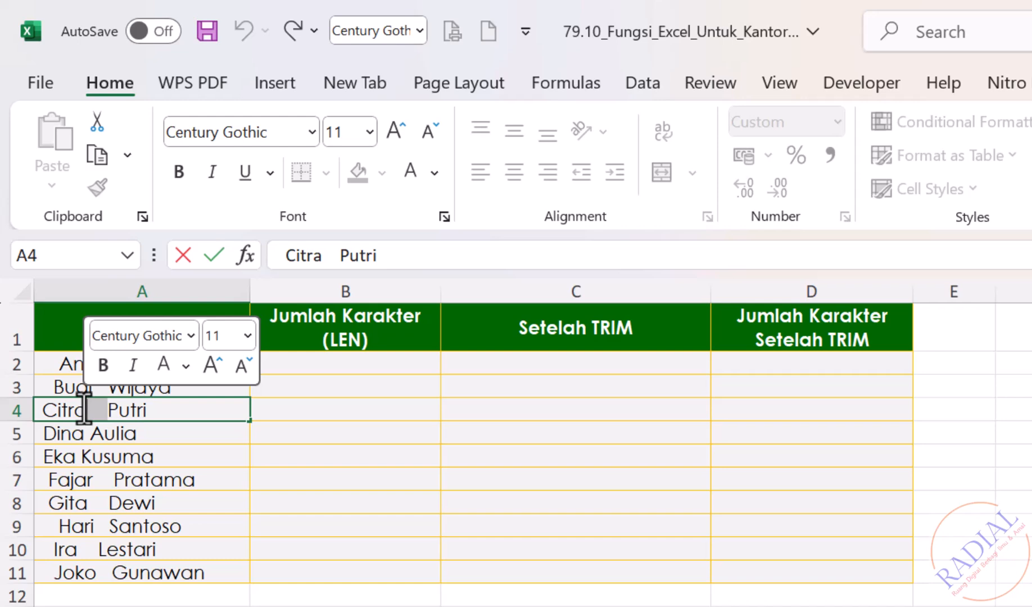
pyautogui.click(190, 407)
pyautogui.doubleClick(190, 406)
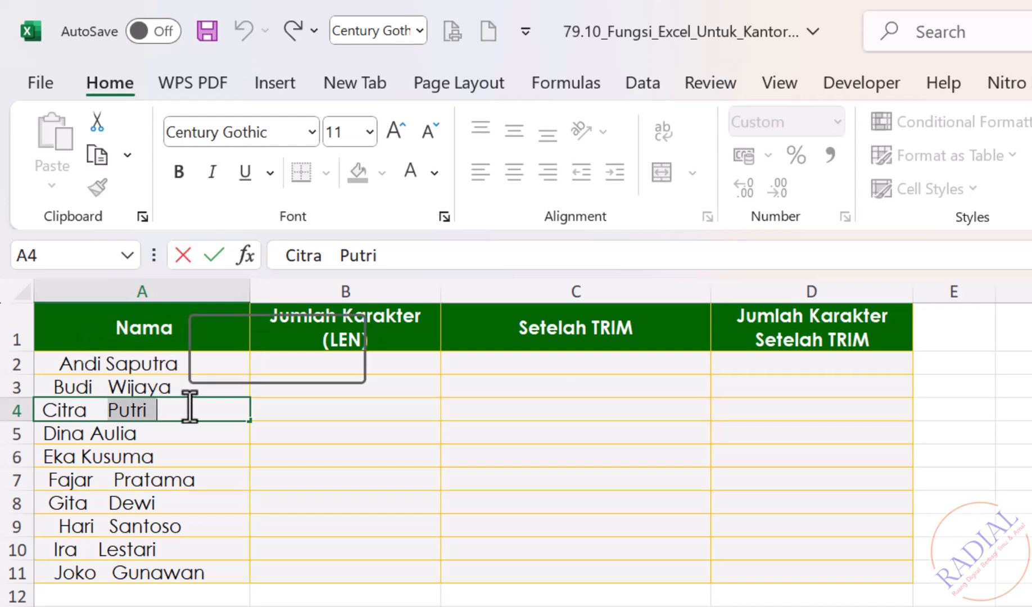
pyautogui.moveTo(191, 406); pyautogui.dragTo(148, 410)
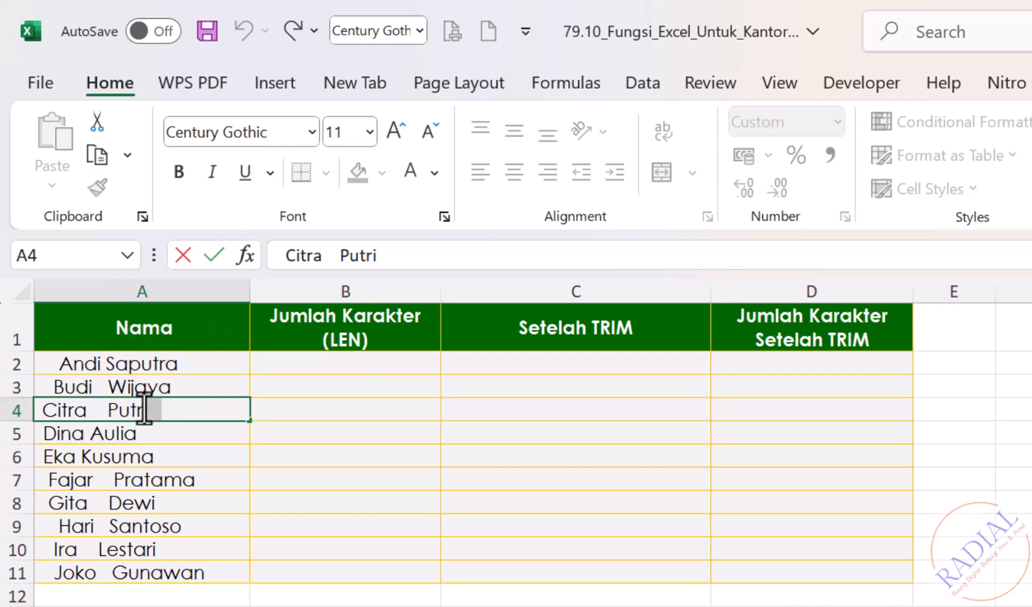
pyautogui.click(216, 518)
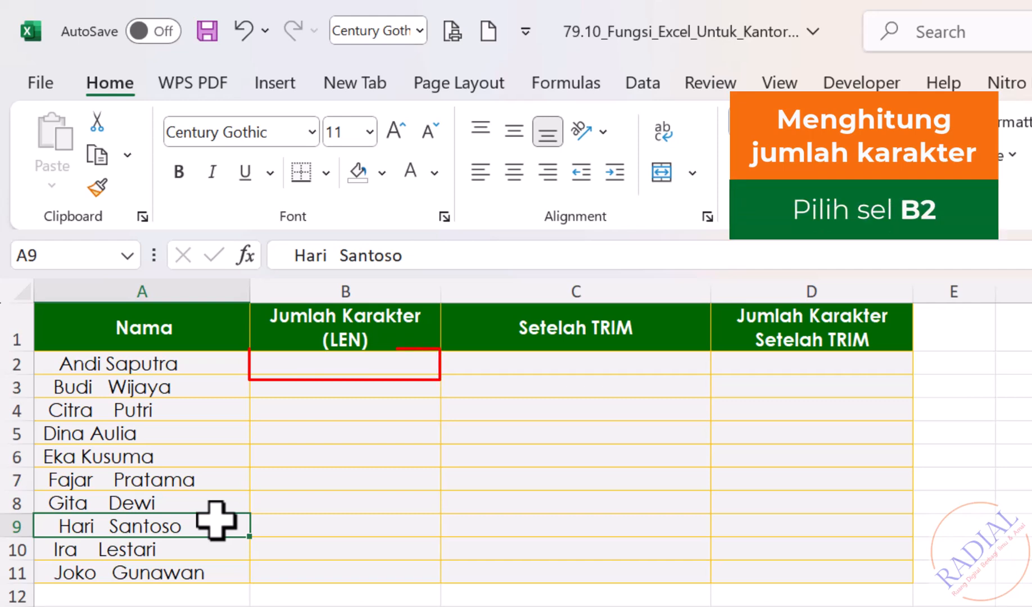
# Count the characters of the first name by entering =LEN(A2) in cell B2 of the Jumlah Karakter (LEN) column
pyautogui.click(318, 363)
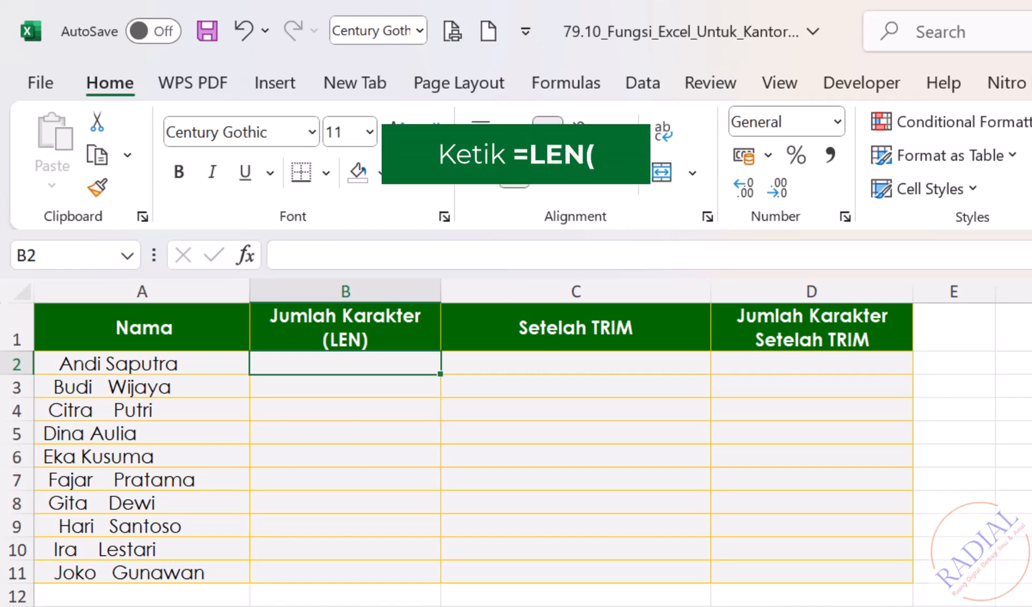
pyautogui.write('=LEN(')
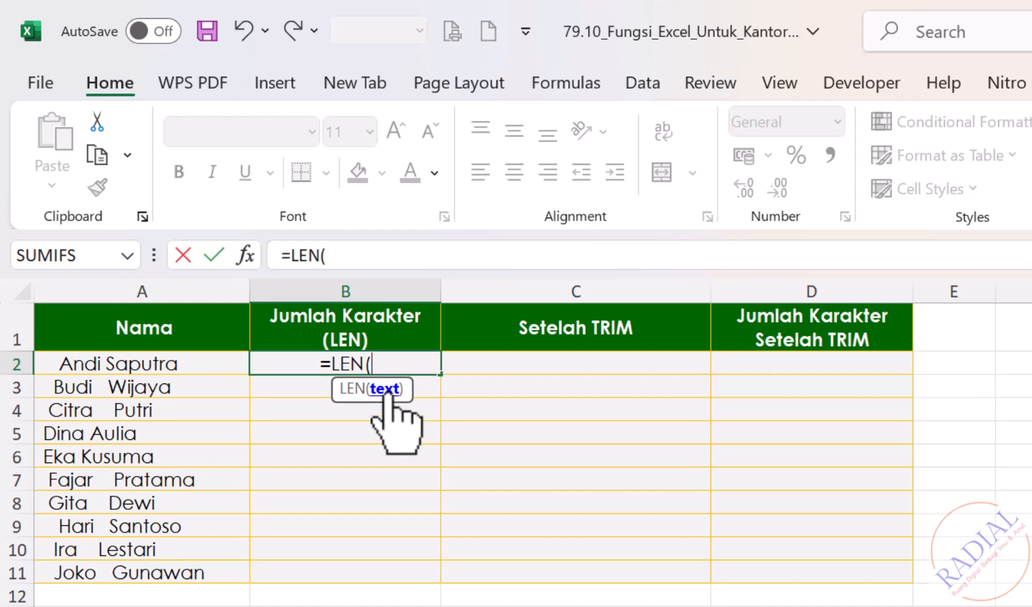
pyautogui.click(205, 363)
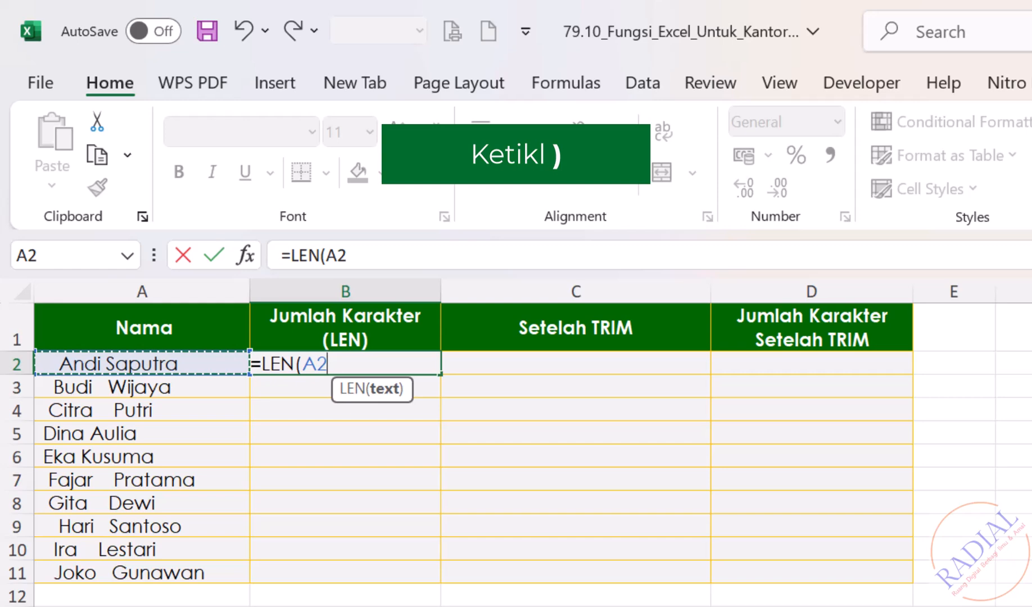
pyautogui.write(')')
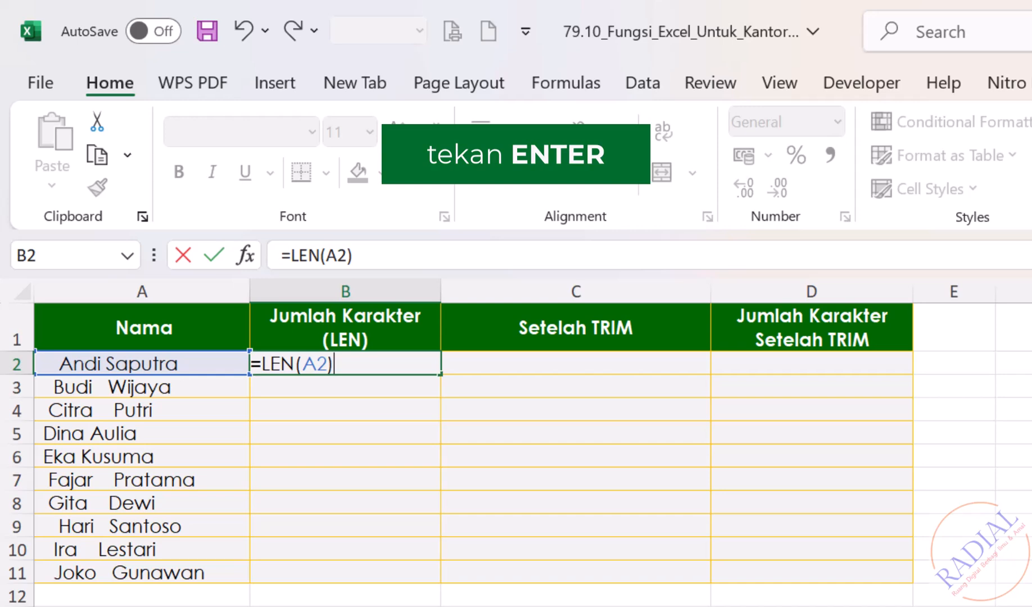
pyautogui.press('Return')
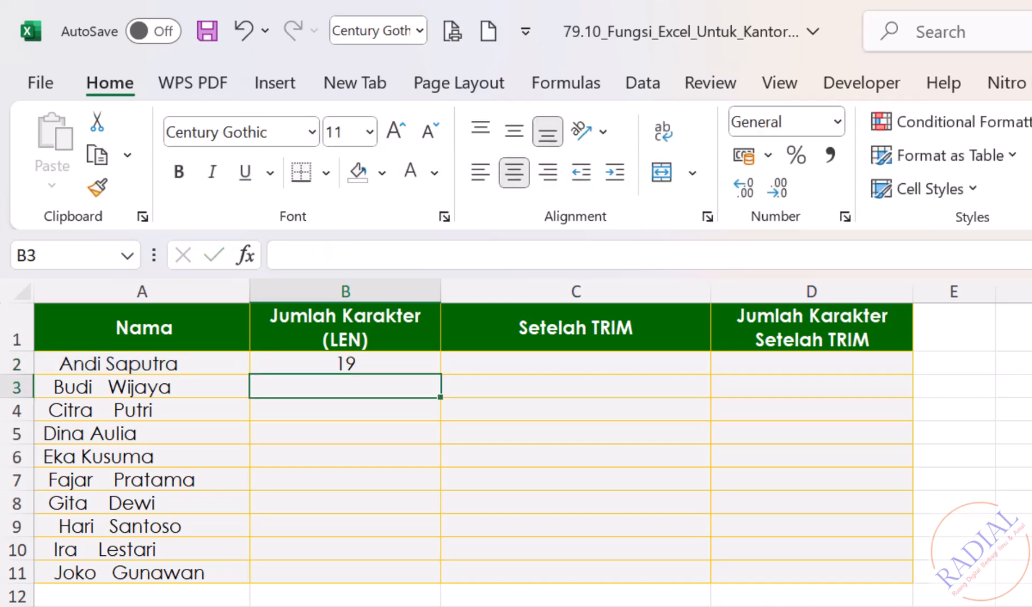
# Copy the LEN formula from B2 down the Jumlah Karakter (LEN) column to B11
pyautogui.click(400, 363)
pyautogui.moveTo(445, 374); pyautogui.dragTo(422, 580)
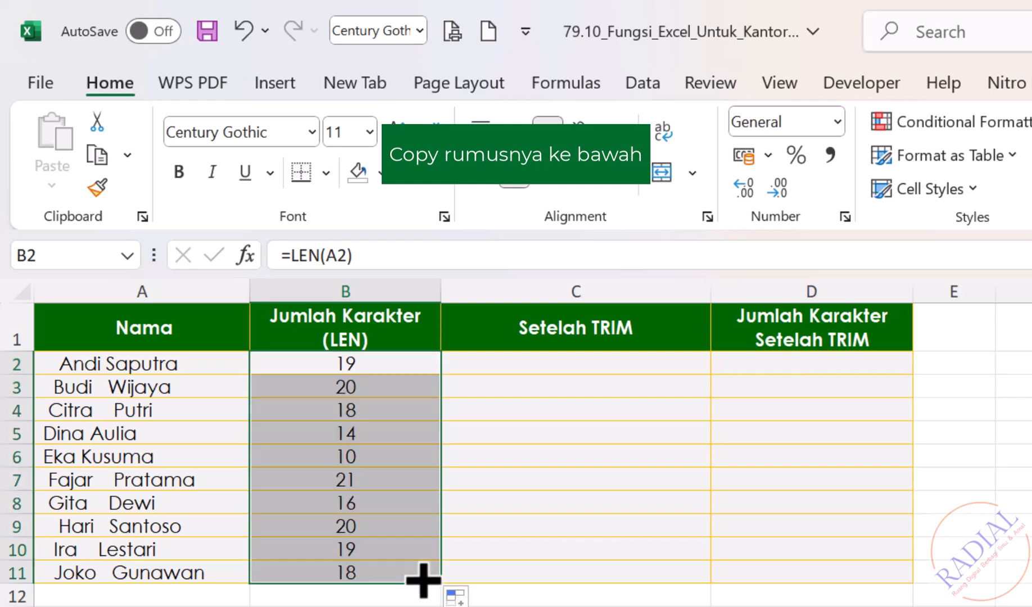
pyautogui.click(523, 606)
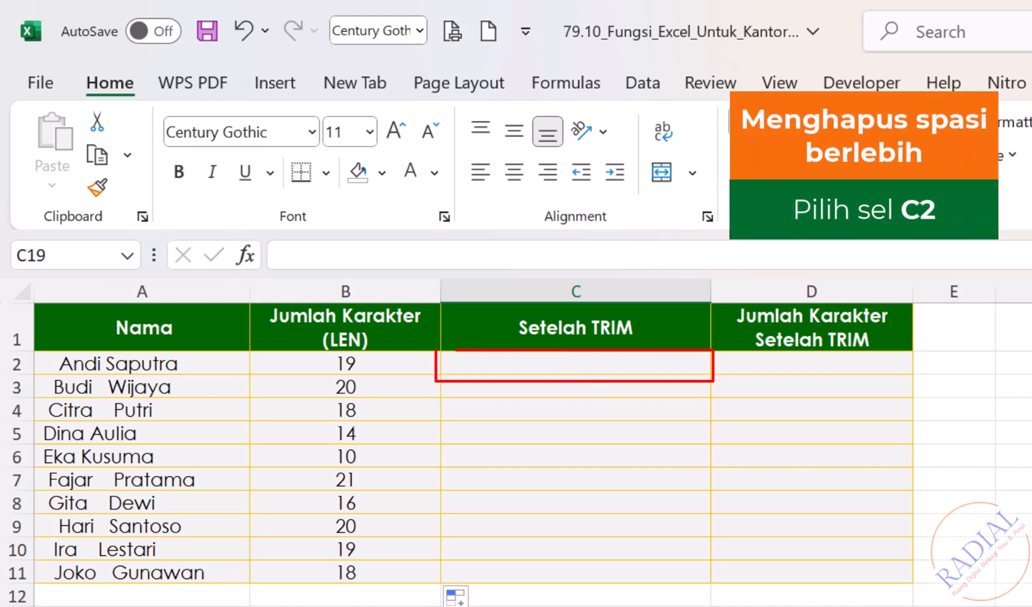
# Remove the excess spaces from all names by entering =TRIM(A2:A11) in cell C2 of the Setelah TRIM column
pyautogui.click(592, 363)
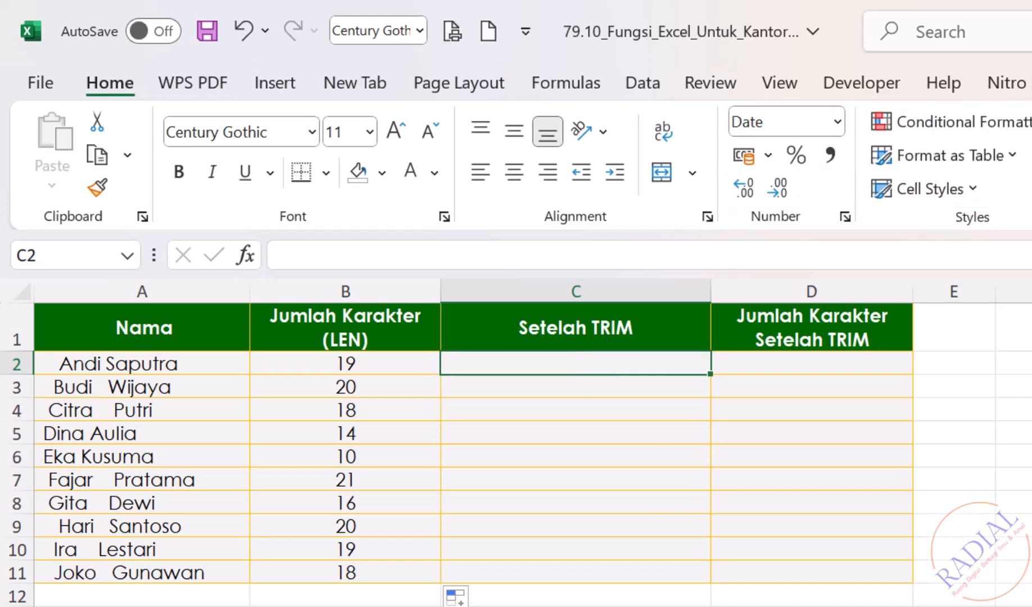
pyautogui.write('=TRIM')
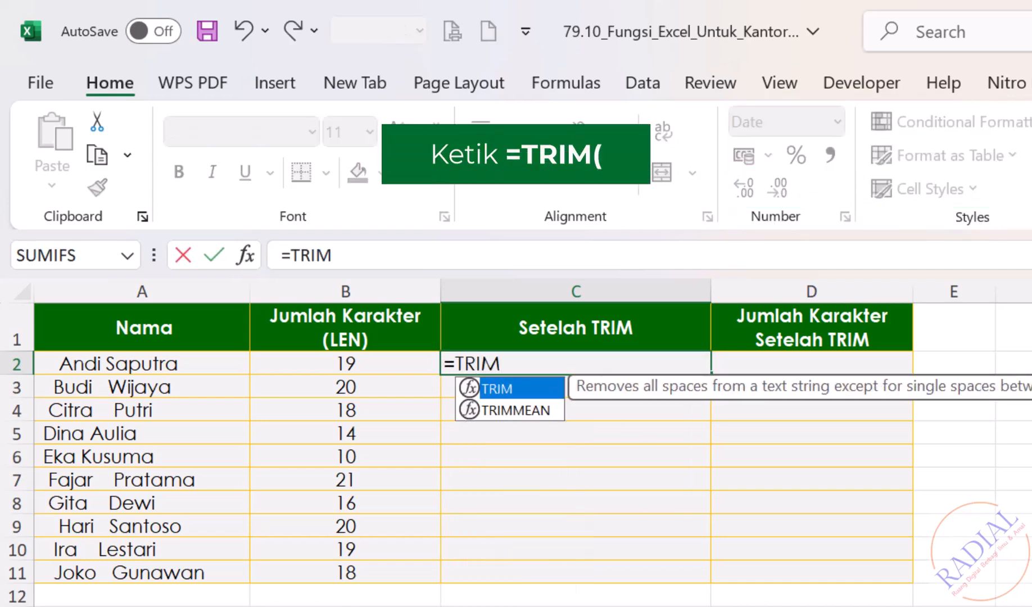
pyautogui.write('(')
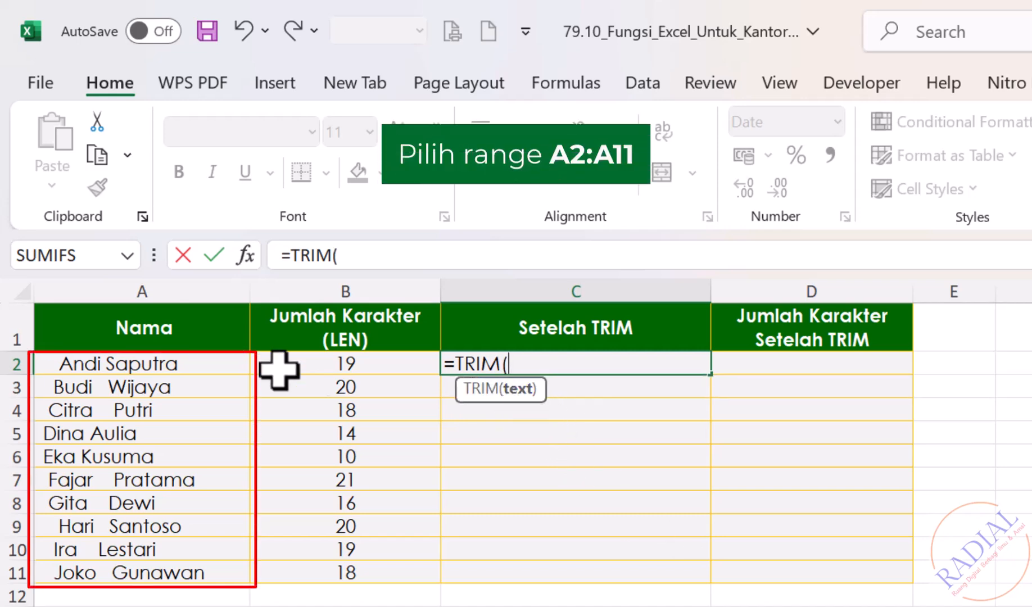
pyautogui.moveTo(203, 357); pyautogui.dragTo(197, 595)
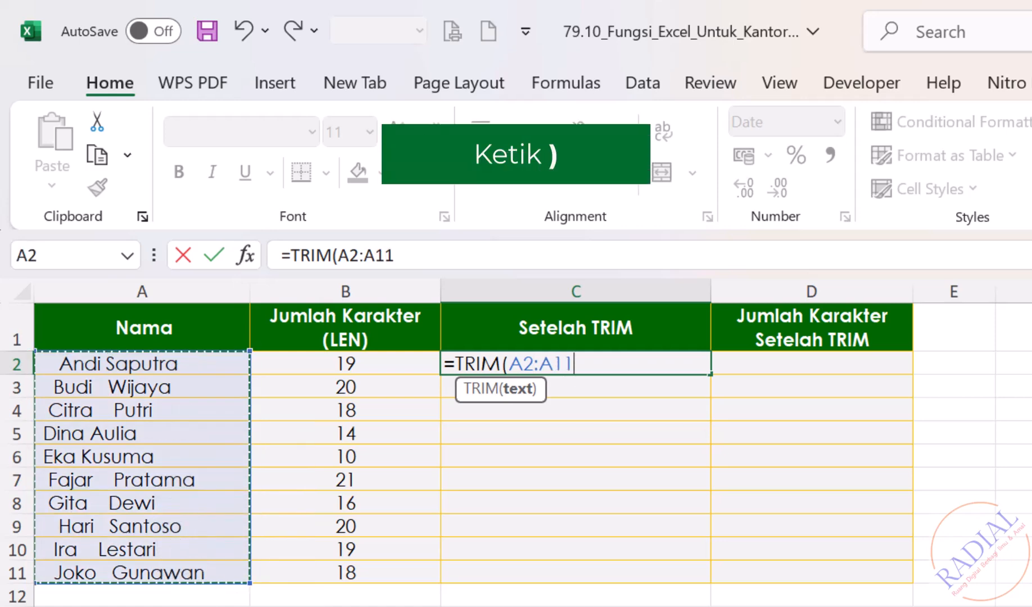
pyautogui.write(')')
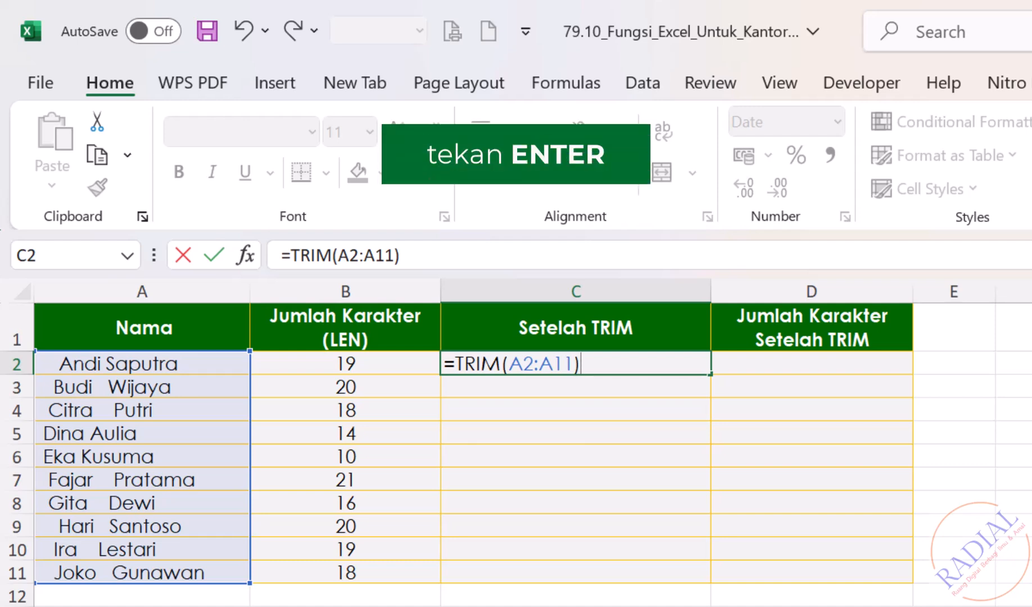
pyautogui.press('Return')
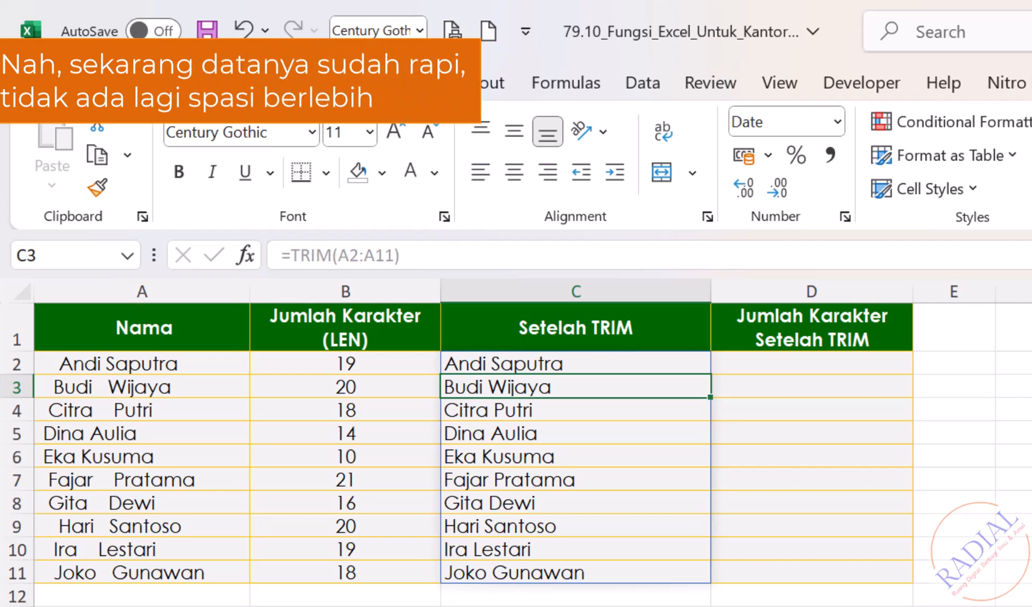
pyautogui.click(812, 606)
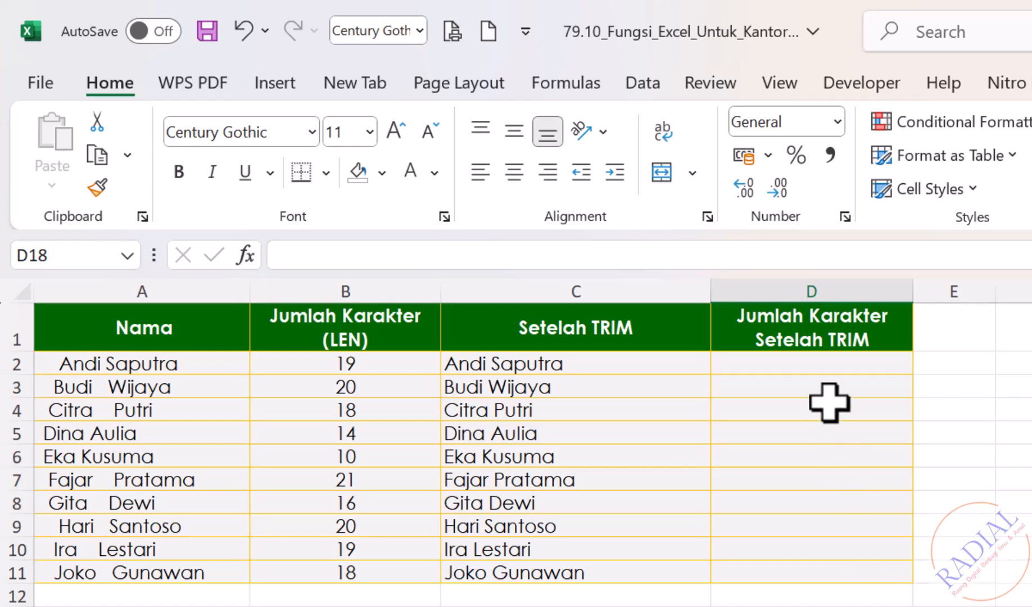
# Count the characters of the trimmed names by entering =LEN(C2) in cell D2, and copy the formula down to D11
pyautogui.click(807, 362)
pyautogui.write('=LEN(')
pyautogui.click(631, 362)
pyautogui.press('Return')
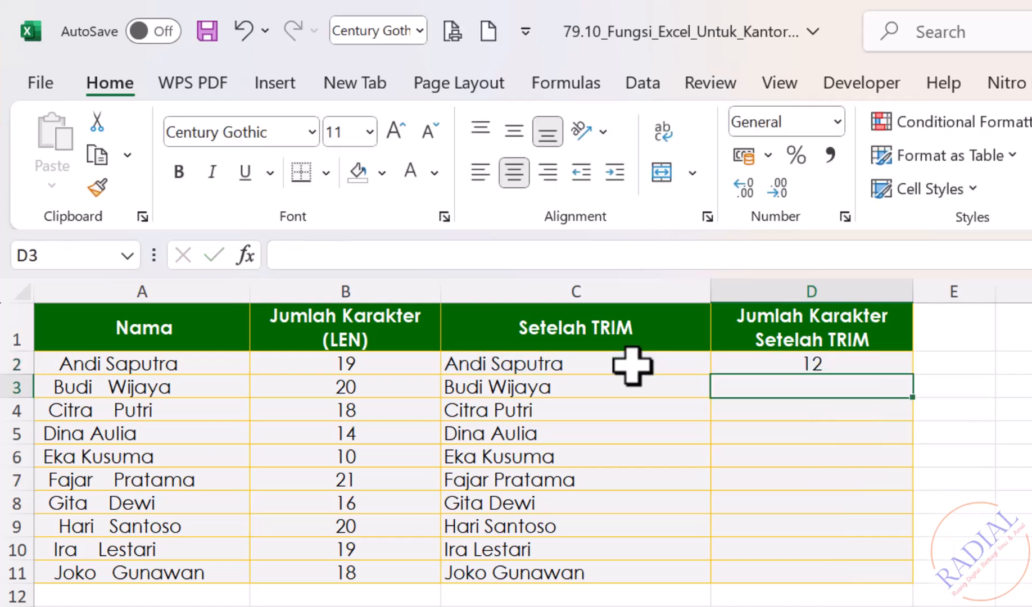
pyautogui.click(858, 367)
pyautogui.moveTo(920, 384); pyautogui.dragTo(913, 586)
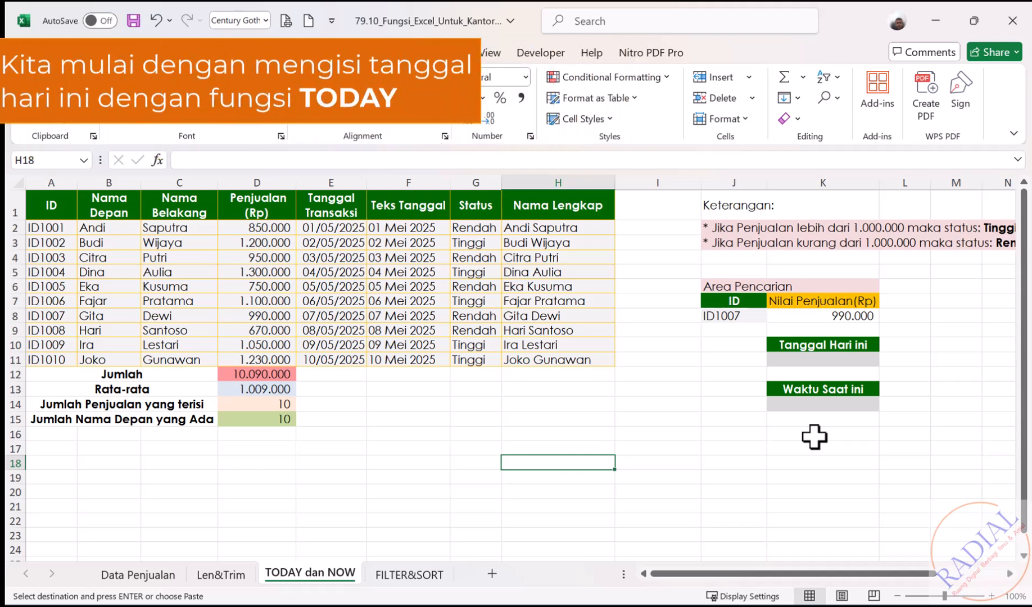
# Enter =TODAY() in cell K11 under Tanggal Hari ini on the TODAY dan NOW sheet
pyautogui.click(802, 360)
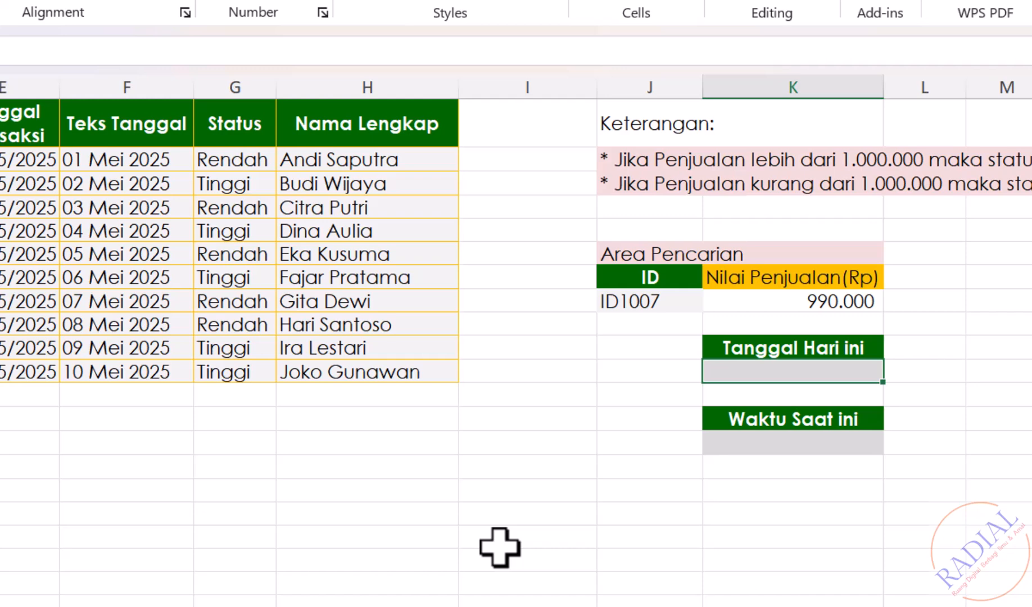
pyautogui.write('=TODAY()')
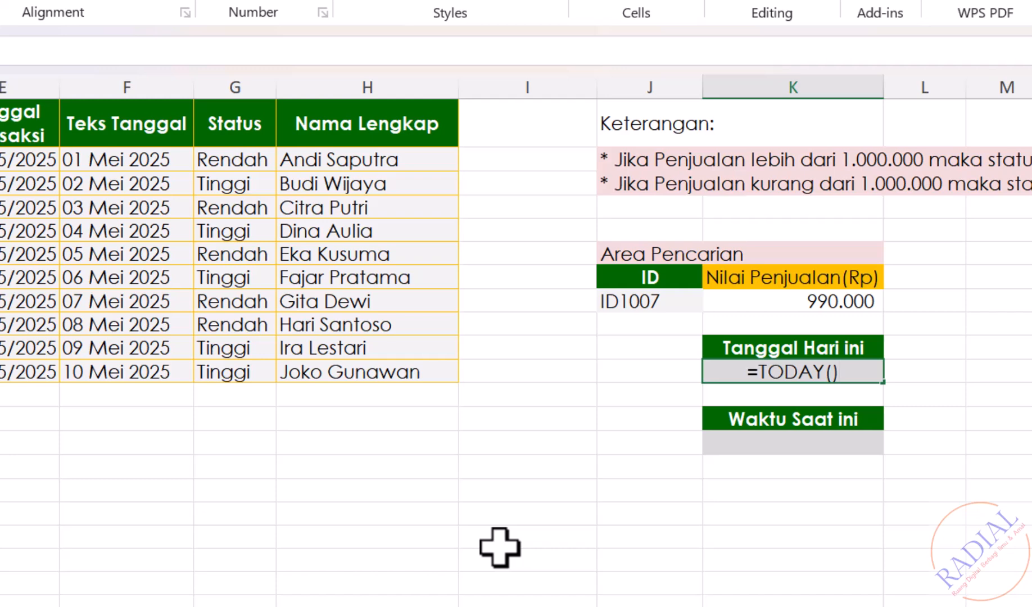
pyautogui.press('Return')
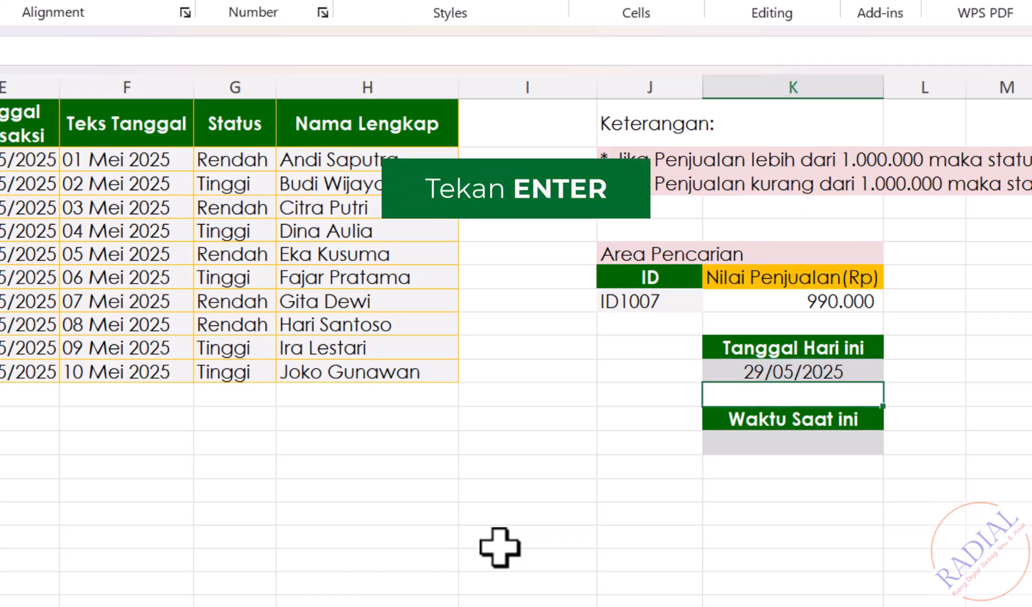
pyautogui.click(507, 531)
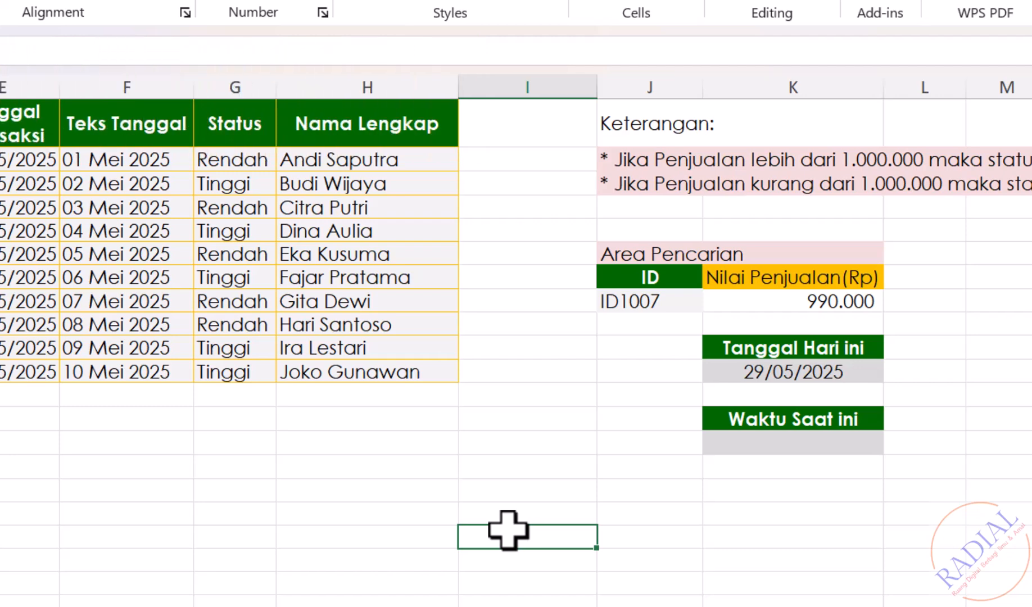
# Enter =NOW() in cell K14 under Waktu Saat ini to produce the current date and time
pyautogui.click(749, 444)
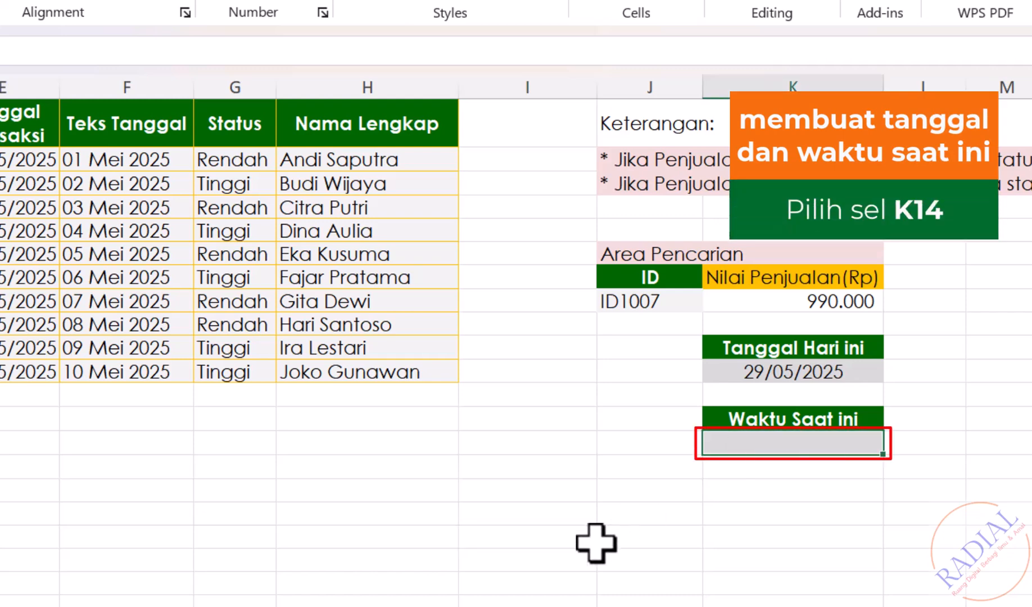
pyautogui.write('=NOW()')
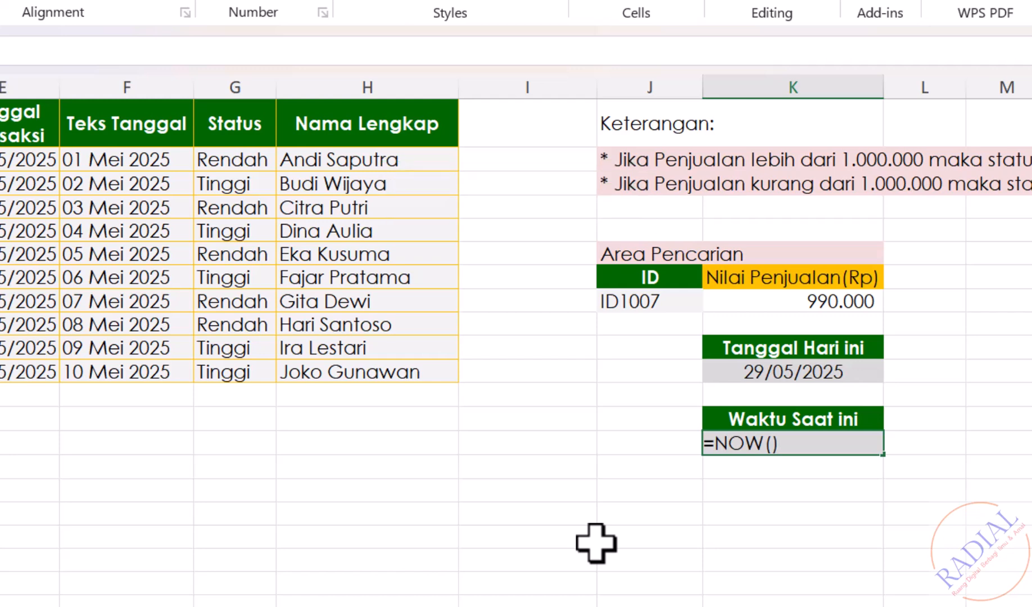
pyautogui.press('Return')
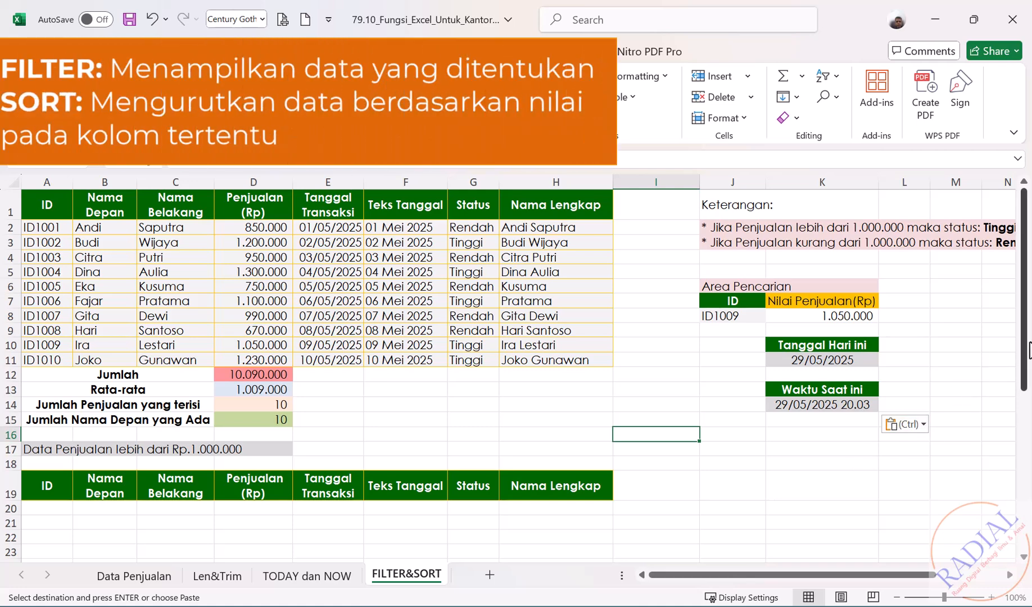
# List the sales above 1,000,000 by entering =FILTER(A2:H11;D2:D11>1000000) in cell A20 of the FILTER&SORT sheet
pyautogui.moveTo(1026, 325); pyautogui.dragTo(1026, 360)
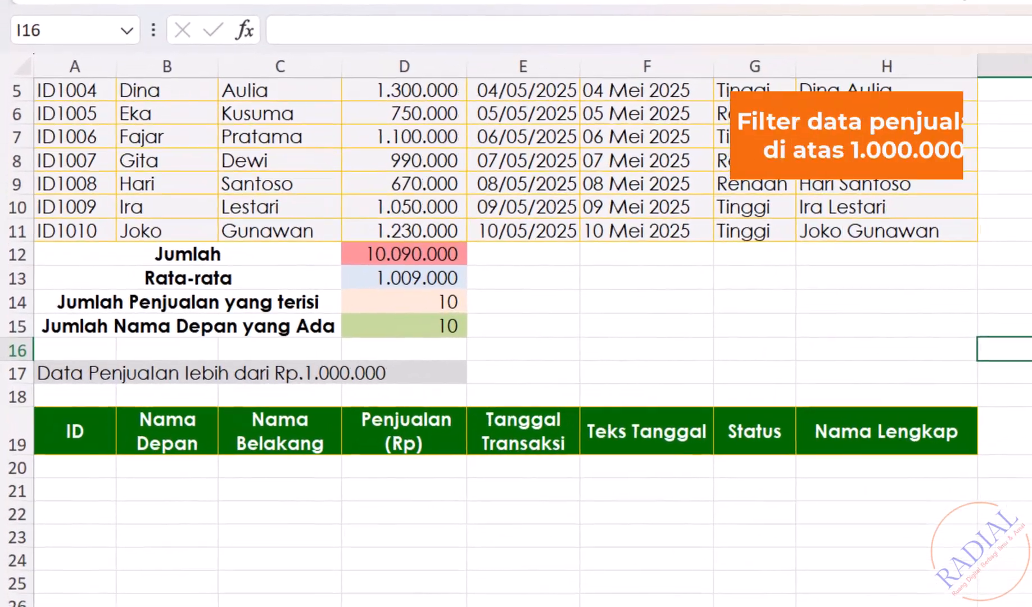
pyautogui.click(91, 466)
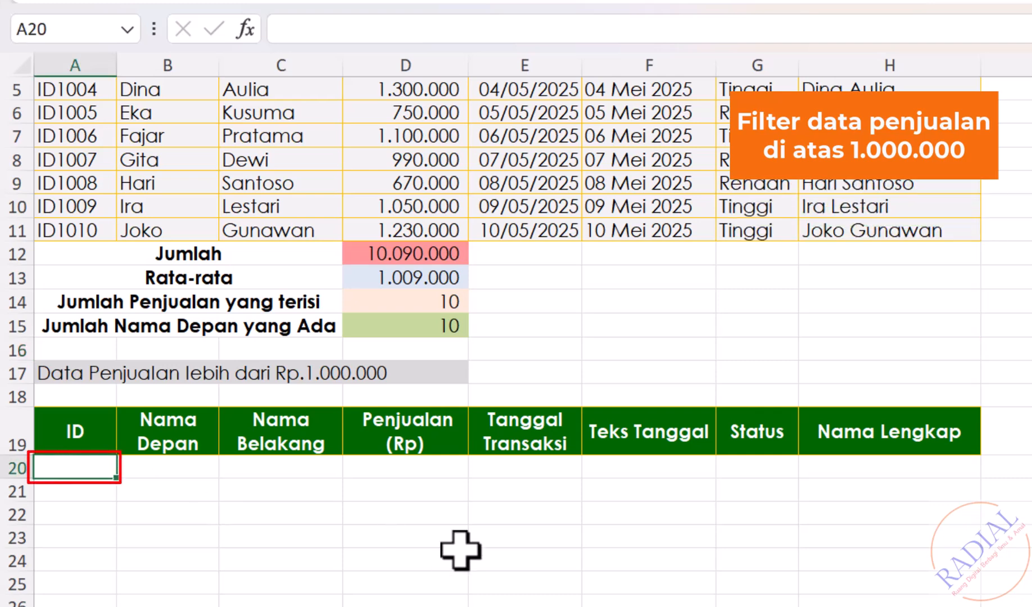
pyautogui.write('=')
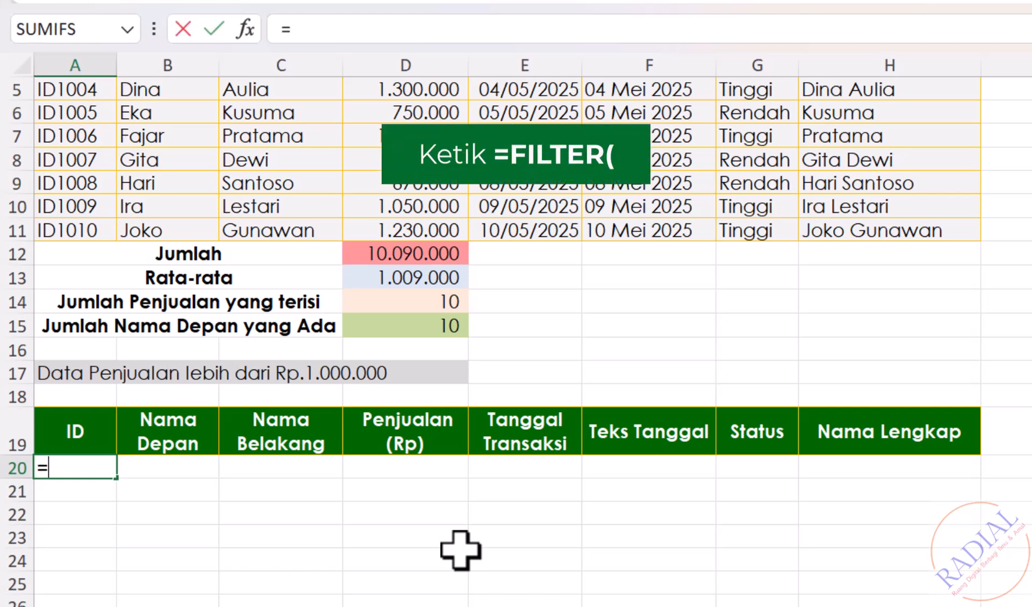
pyautogui.write('FILTER(')
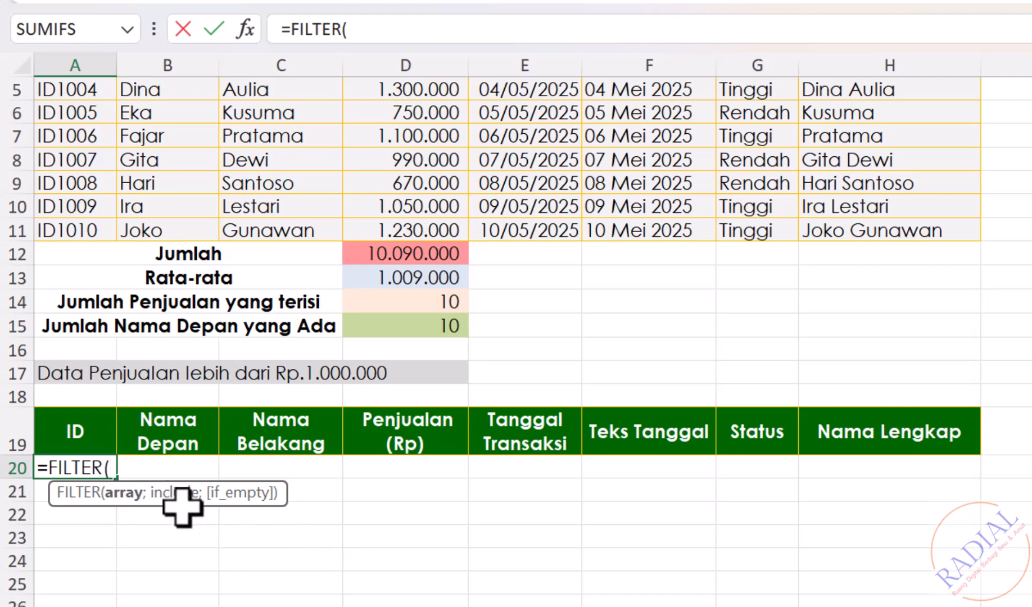
pyautogui.scroll(2, 135, 506)
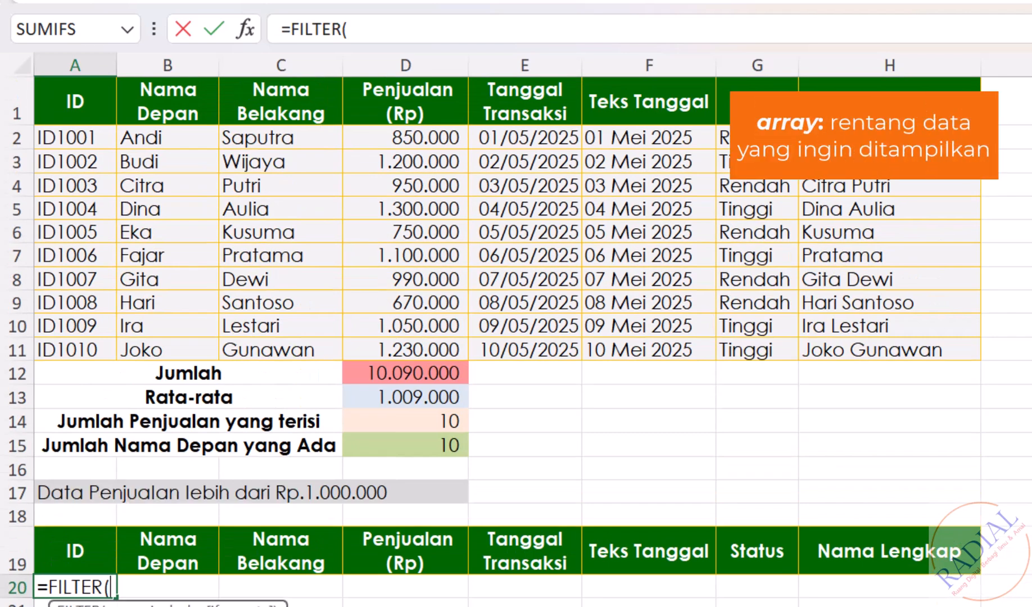
pyautogui.moveTo(86, 133); pyautogui.dragTo(865, 345)
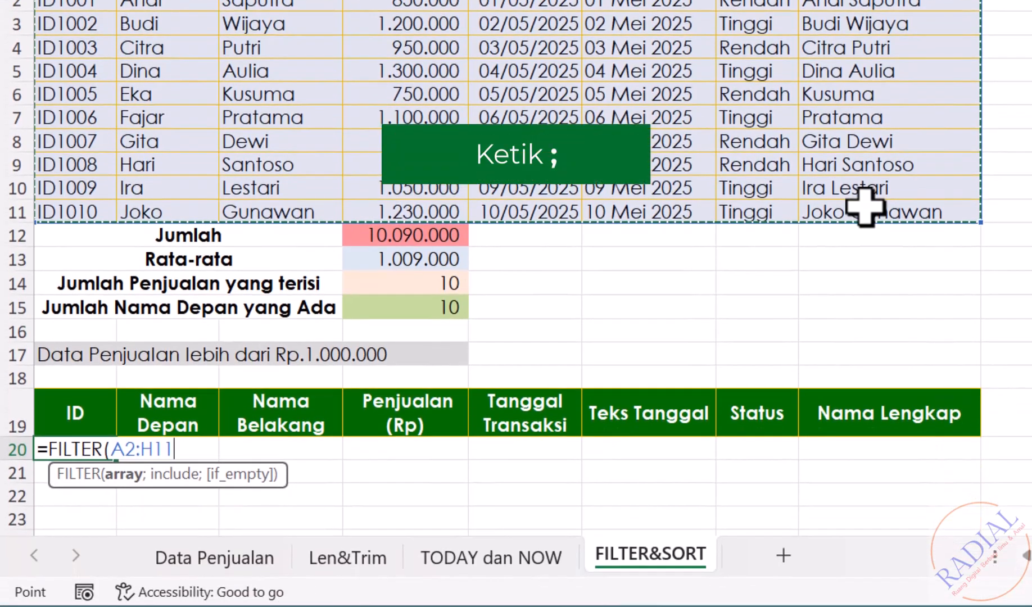
pyautogui.write(';')
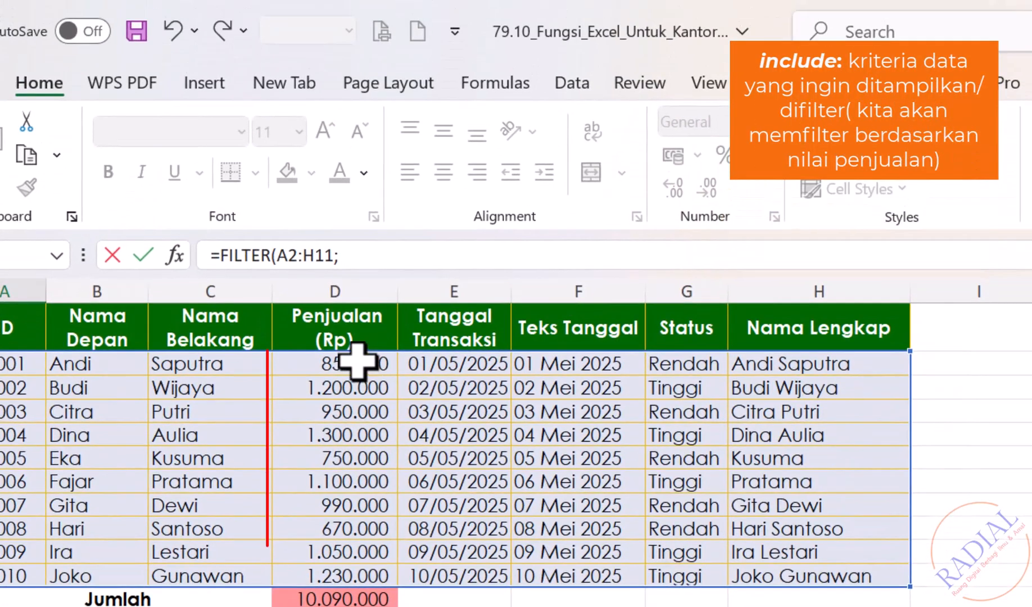
pyautogui.moveTo(357, 361); pyautogui.dragTo(365, 573)
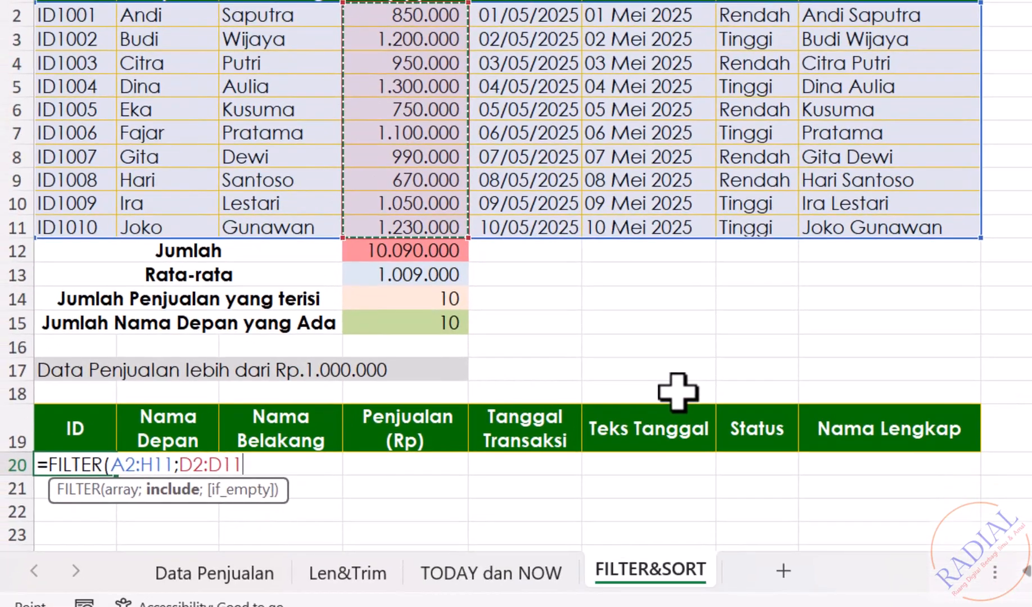
pyautogui.write('>')
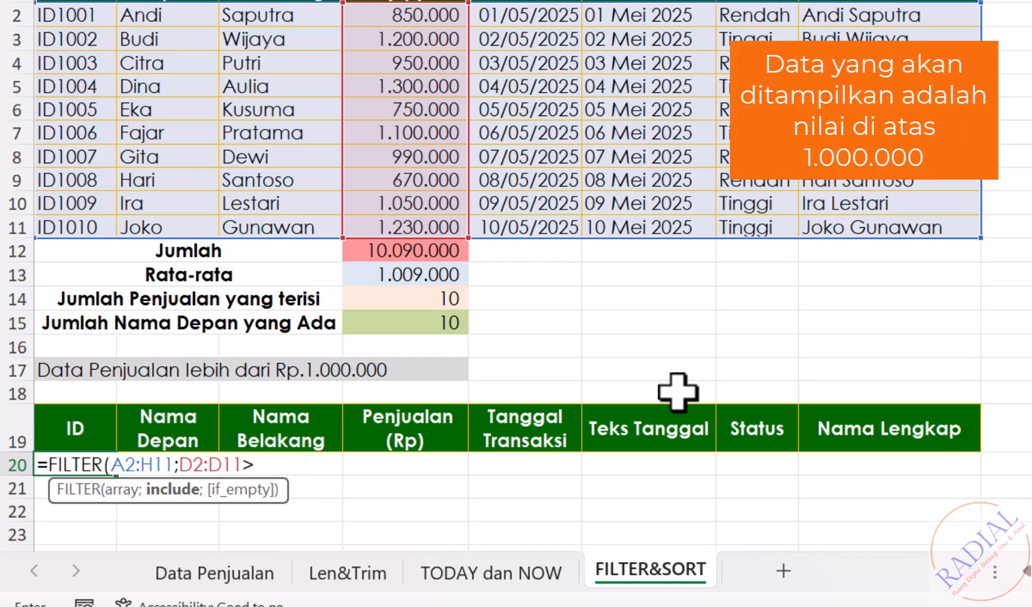
pyautogui.write('1000000')
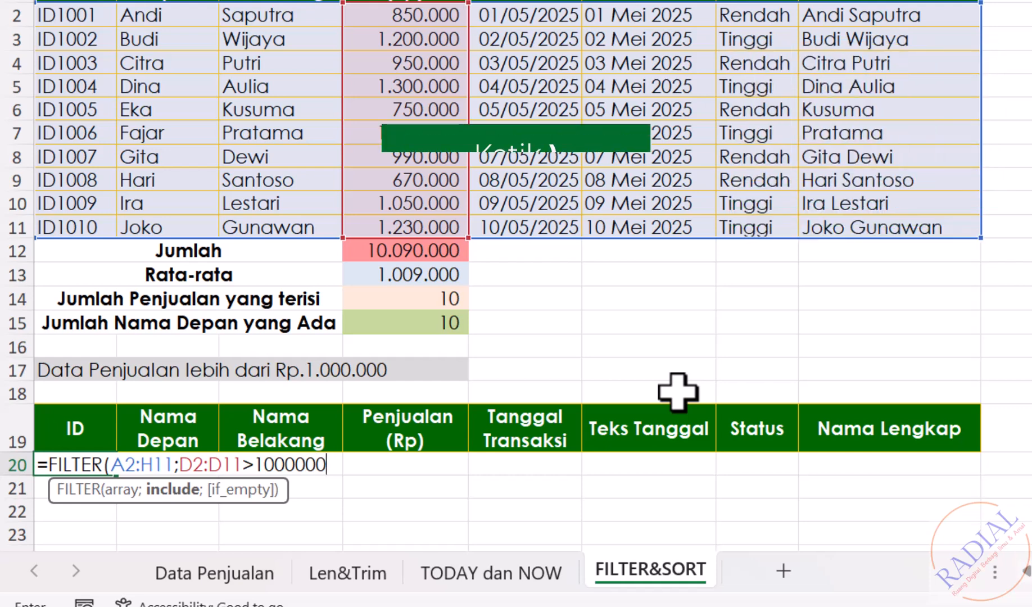
pyautogui.write(')')
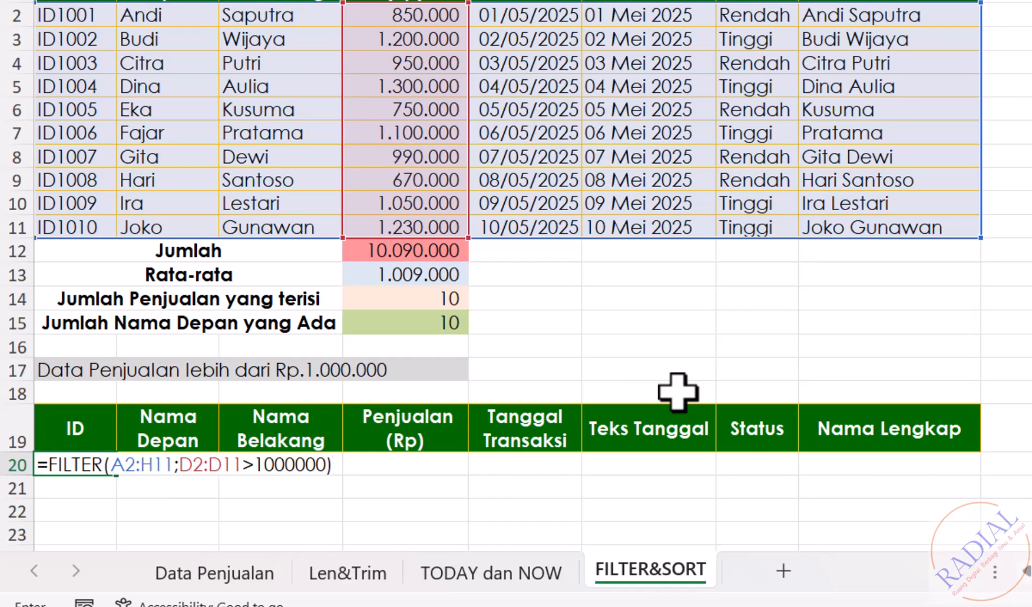
pyautogui.press('Return')
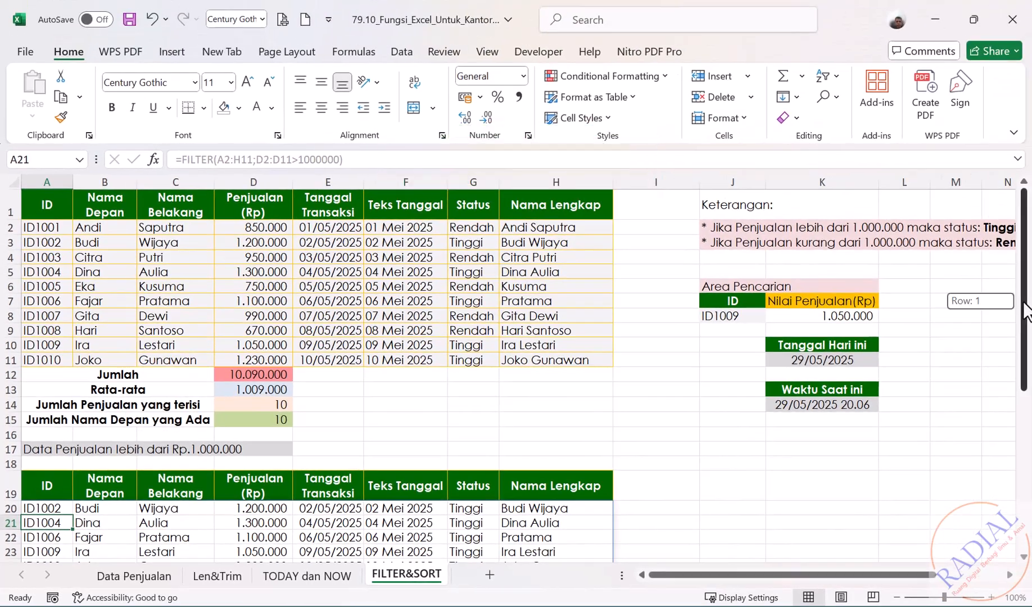
# Set the sales value in cell D9 of the source table to 1250000
pyautogui.moveTo(1024, 301); pyautogui.dragTo(1024, 357)
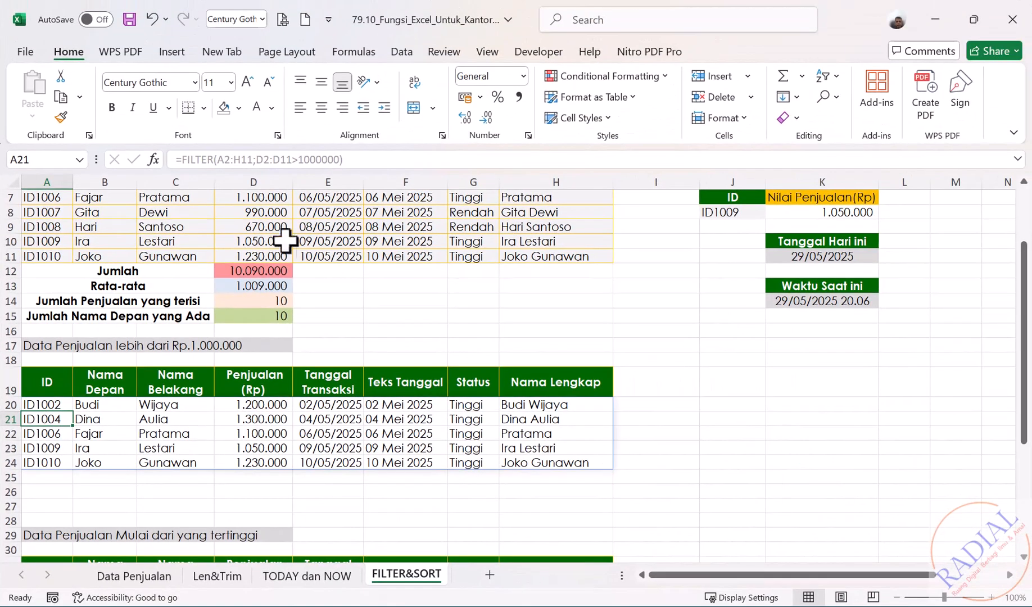
pyautogui.click(265, 228)
pyautogui.write('1250')
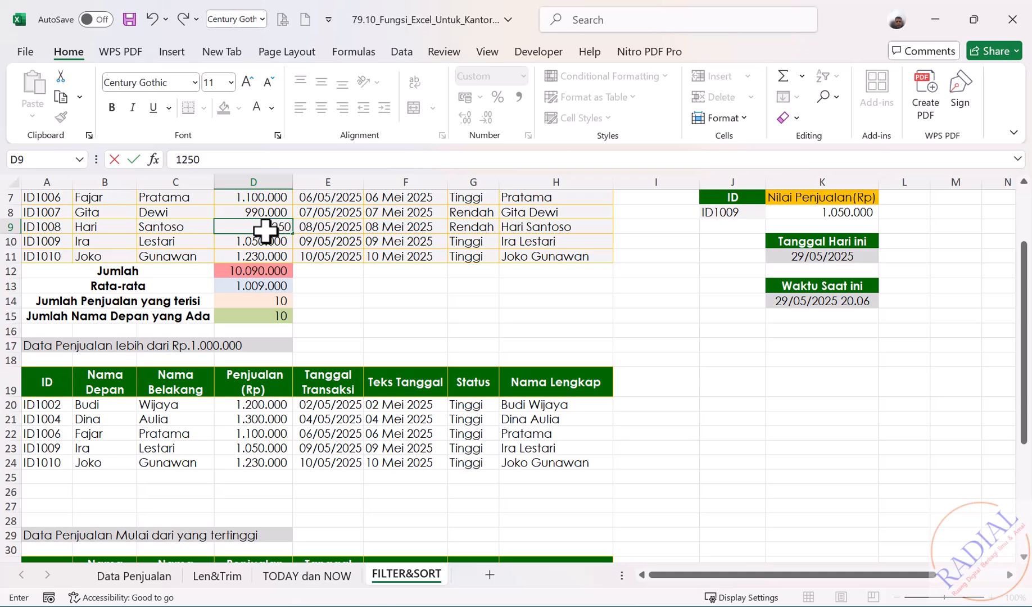
pyautogui.write('000')
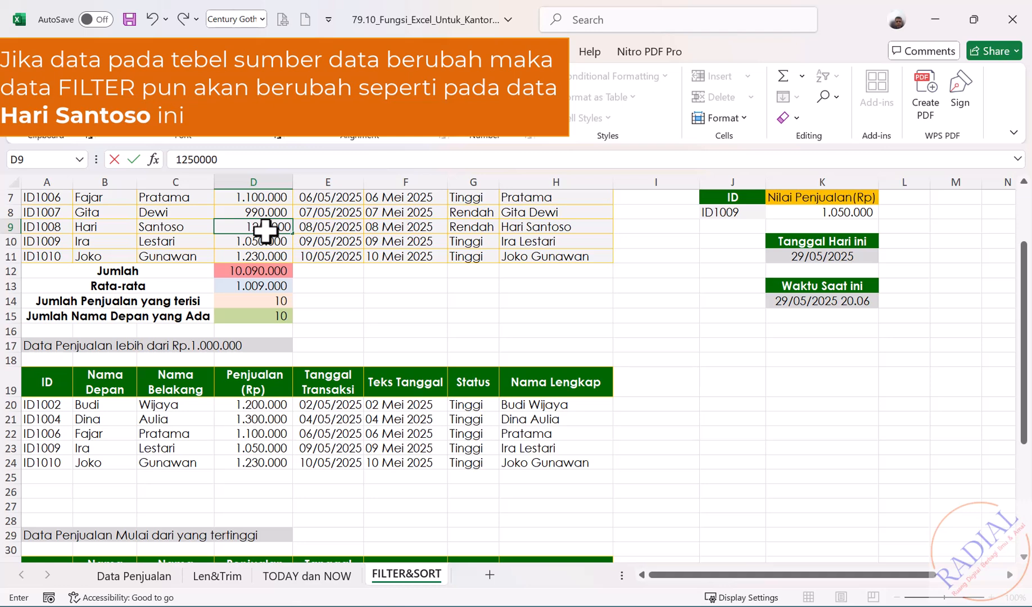
pyautogui.press('Return')
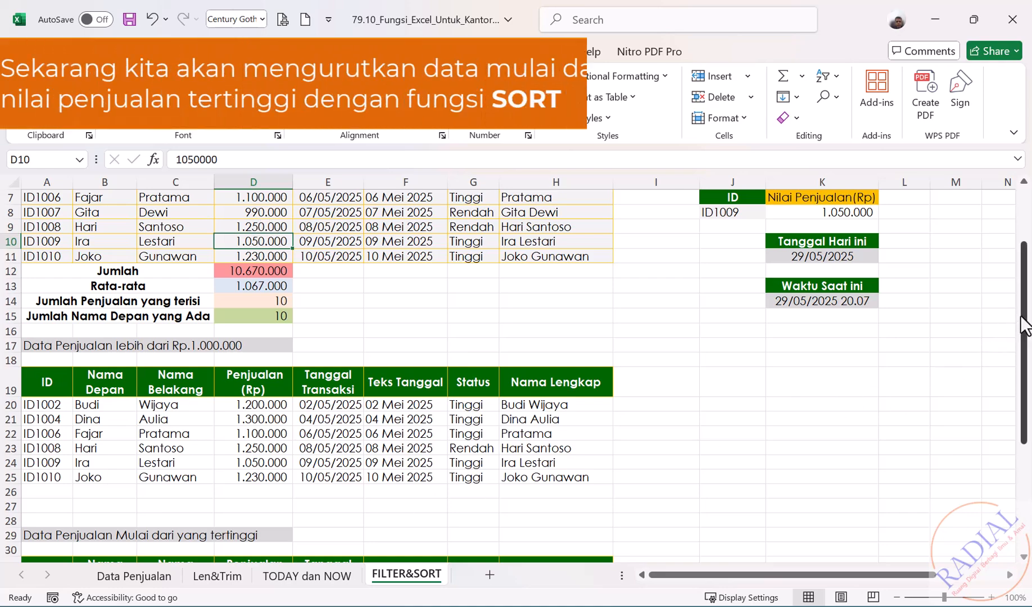
# Sort all sales records from highest to lowest sales value by entering =SORT(A2:H11;4;-1) in cell A32 under Data Penjualan Mulai dari yang tertinggi
pyautogui.moveTo(1024, 323); pyautogui.dragTo(1029, 444)
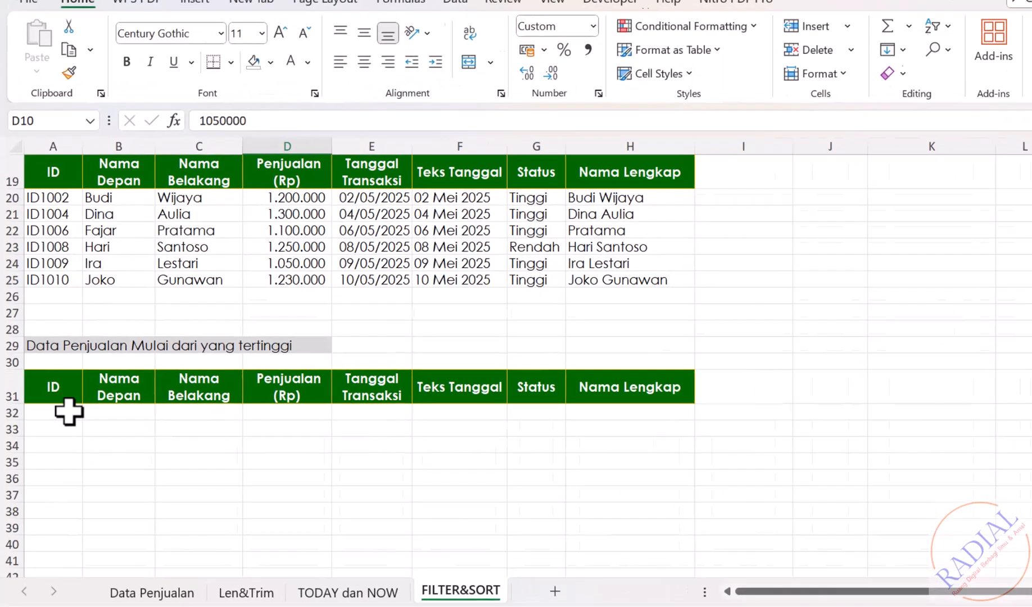
pyautogui.click(62, 417)
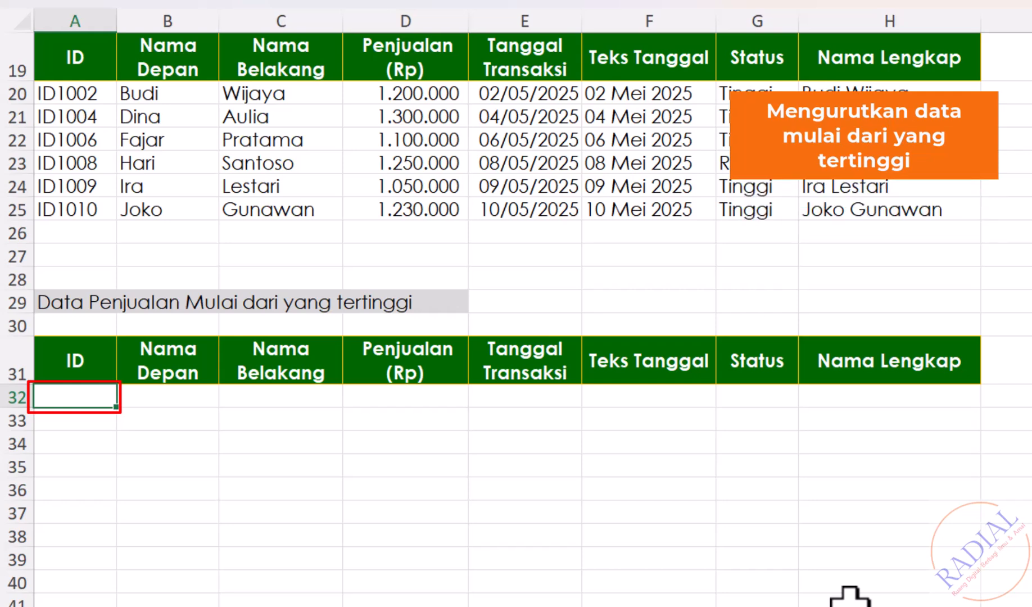
pyautogui.write('=')
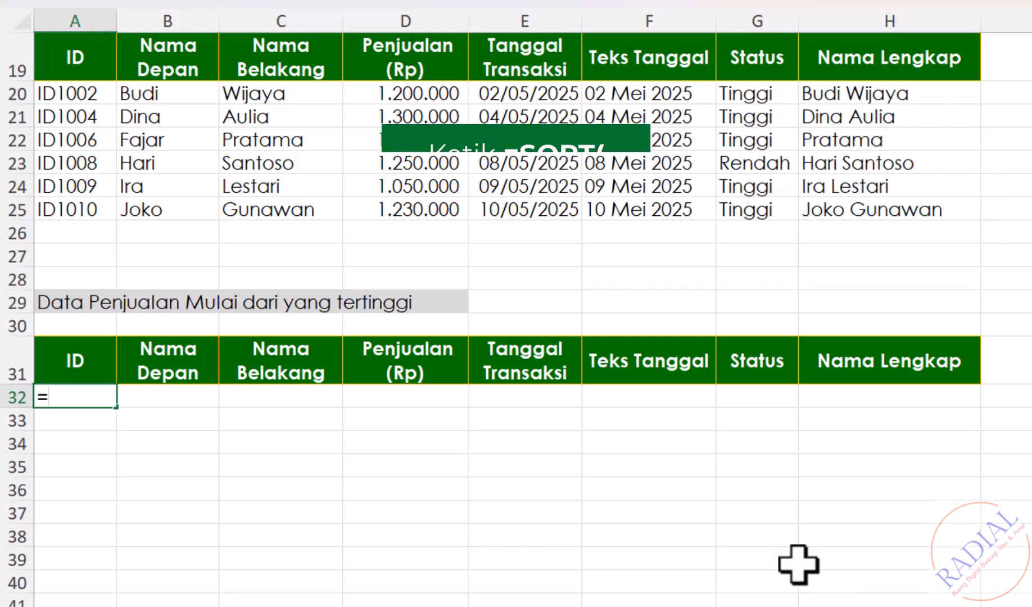
pyautogui.write('SORT(')
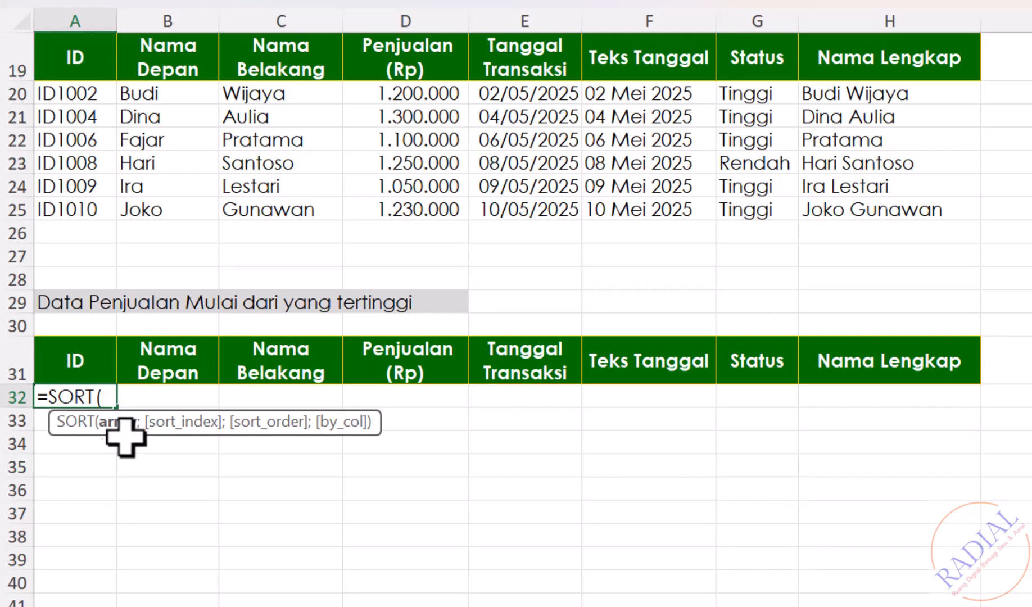
pyautogui.scroll(6, 118, 432)
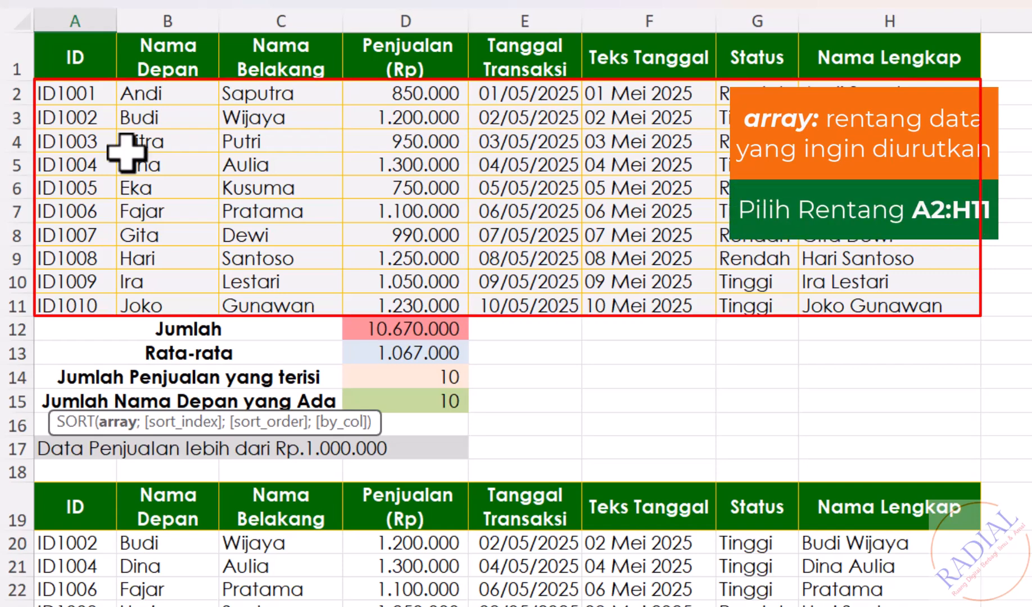
pyautogui.moveTo(72, 96); pyautogui.dragTo(879, 298)
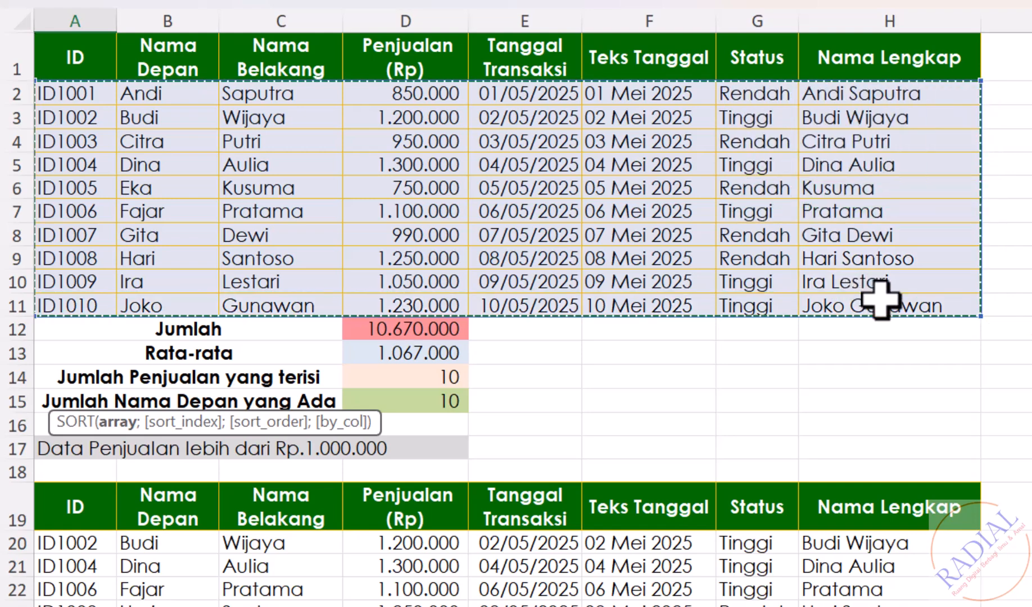
pyautogui.scroll(-6, 880, 300)
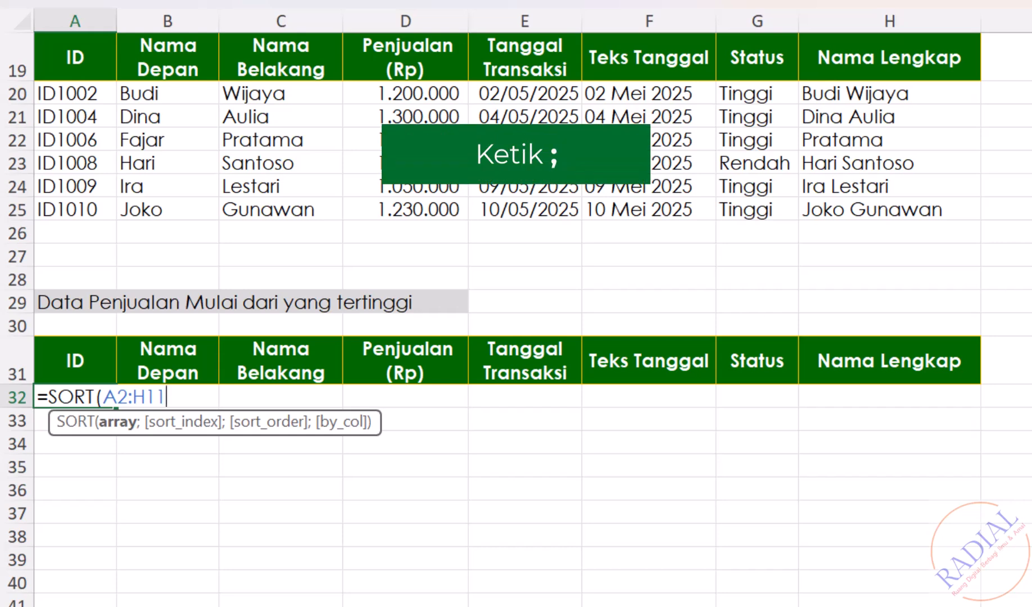
pyautogui.write(';')
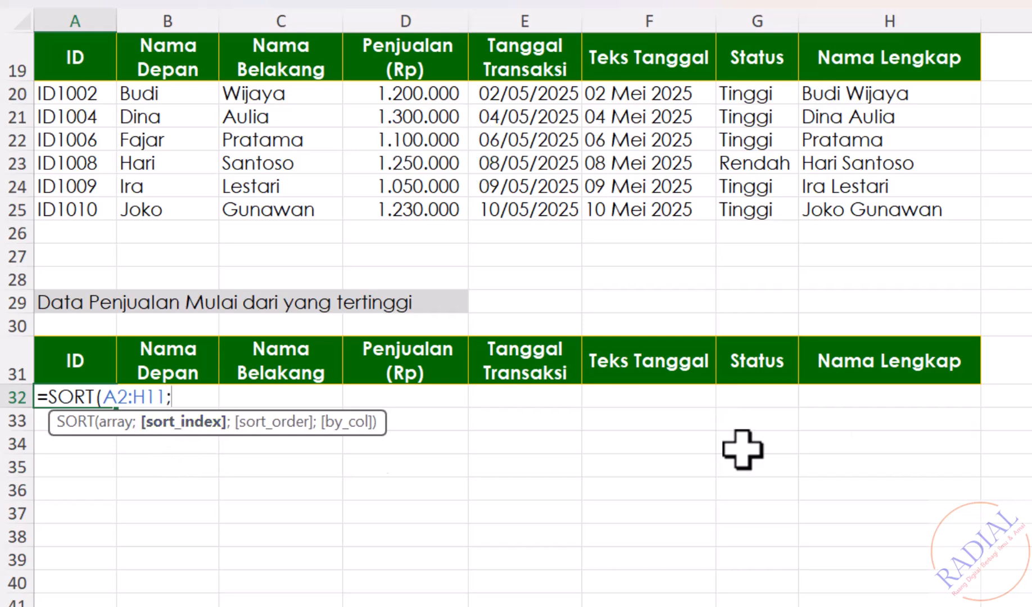
pyautogui.scroll(6, 515, 315)
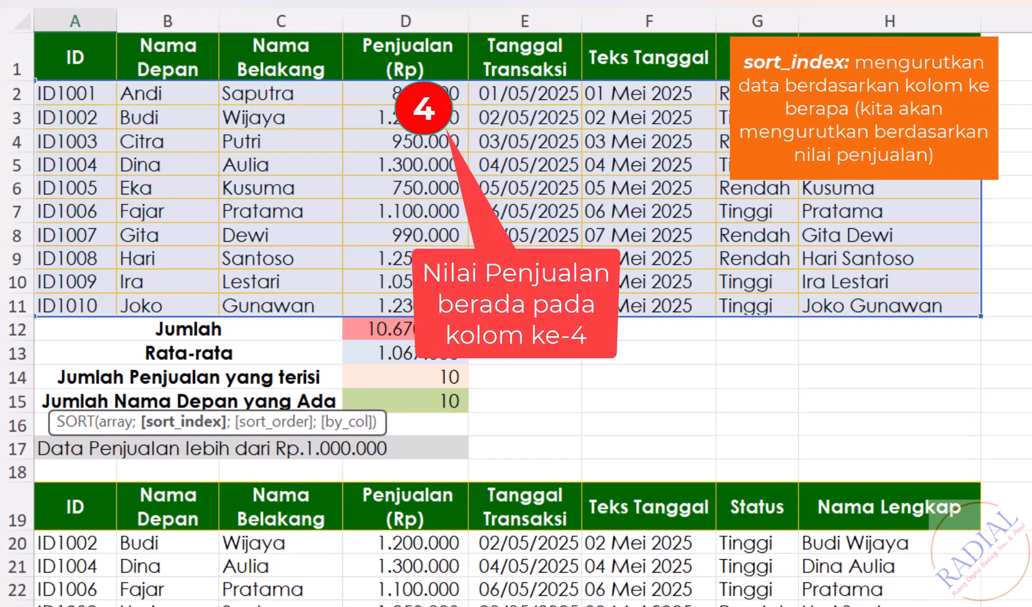
pyautogui.scroll(-6, 516, 319)
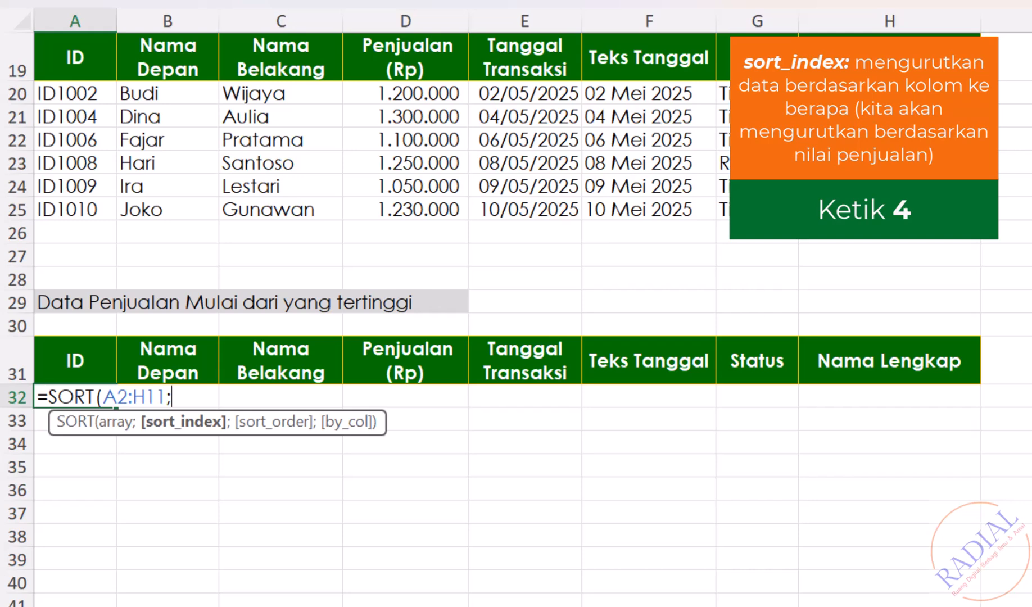
pyautogui.write('4')
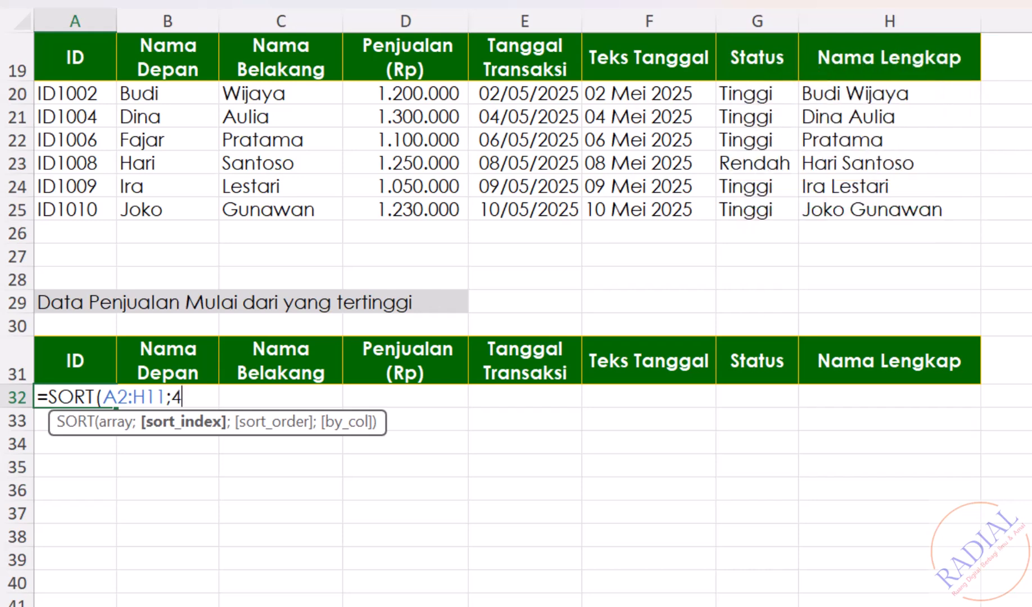
pyautogui.write(';')
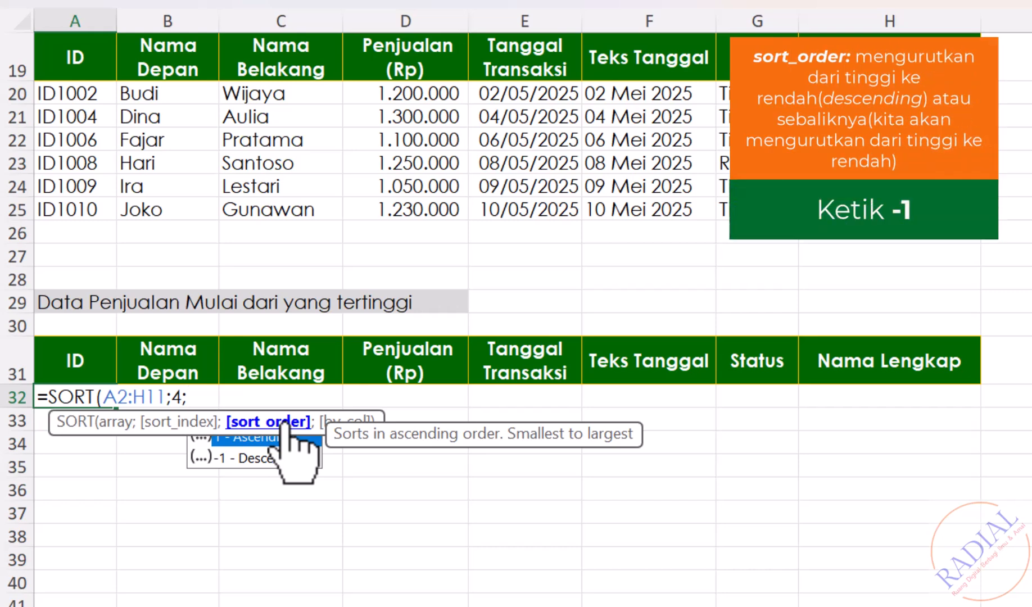
pyautogui.write('-1')
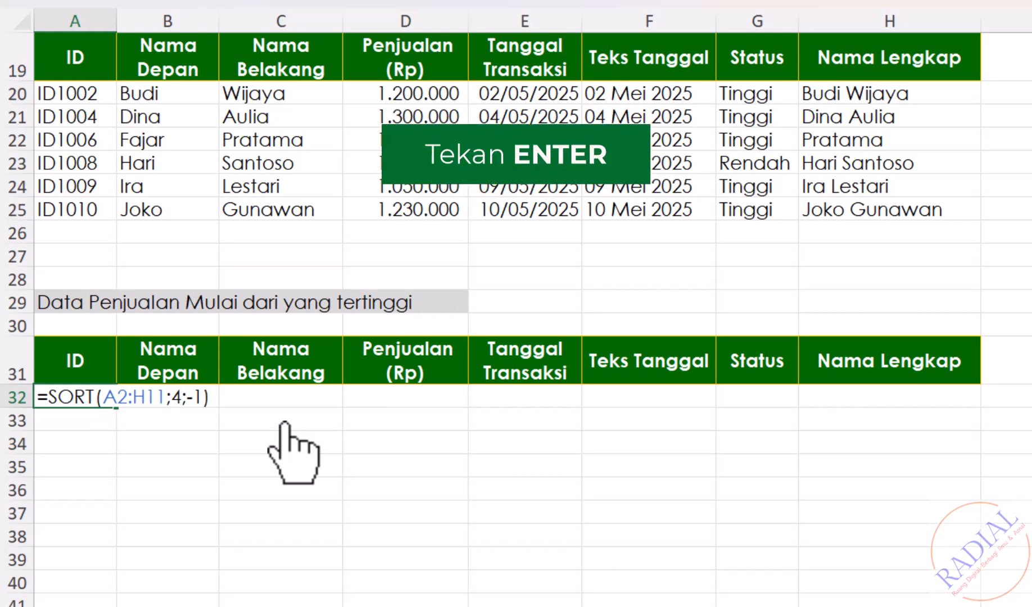
pyautogui.press('Return')
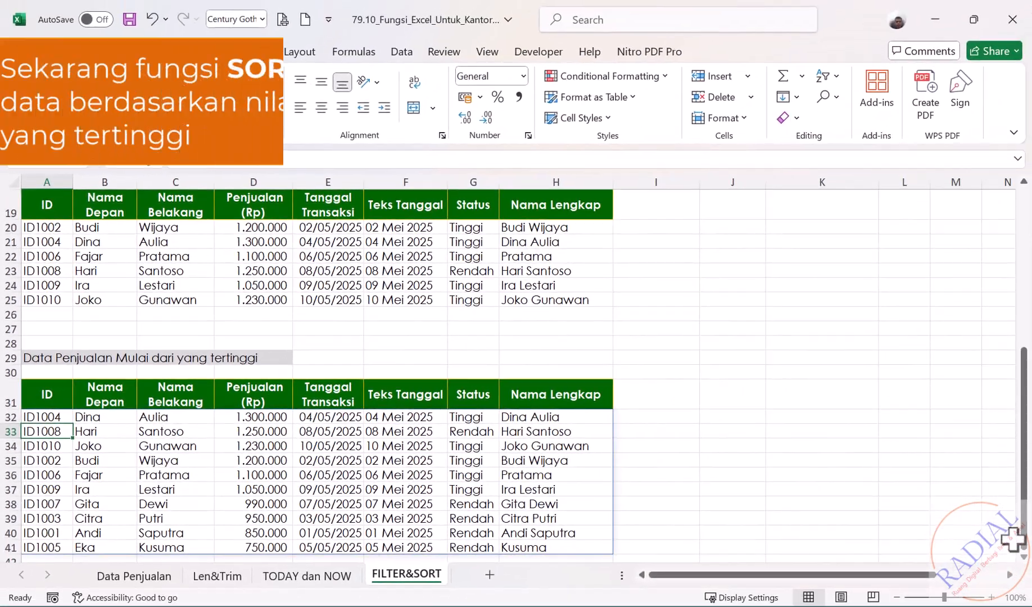
pyautogui.scroll(-1, 1026, 563)
pyautogui.scroll(-2, 1026, 563)
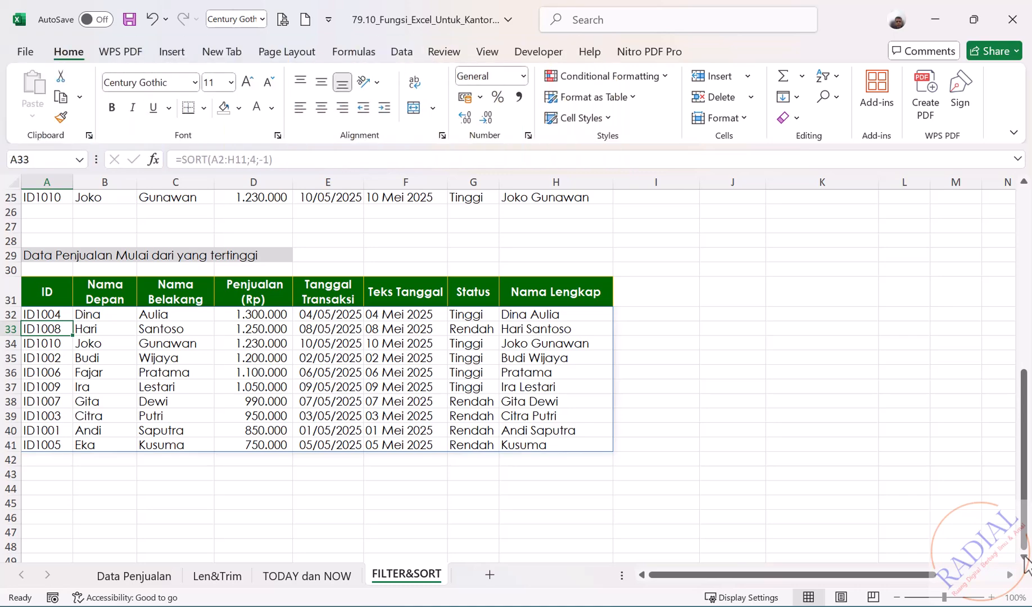
pyautogui.moveTo(1024, 456); pyautogui.dragTo(1030, 254)
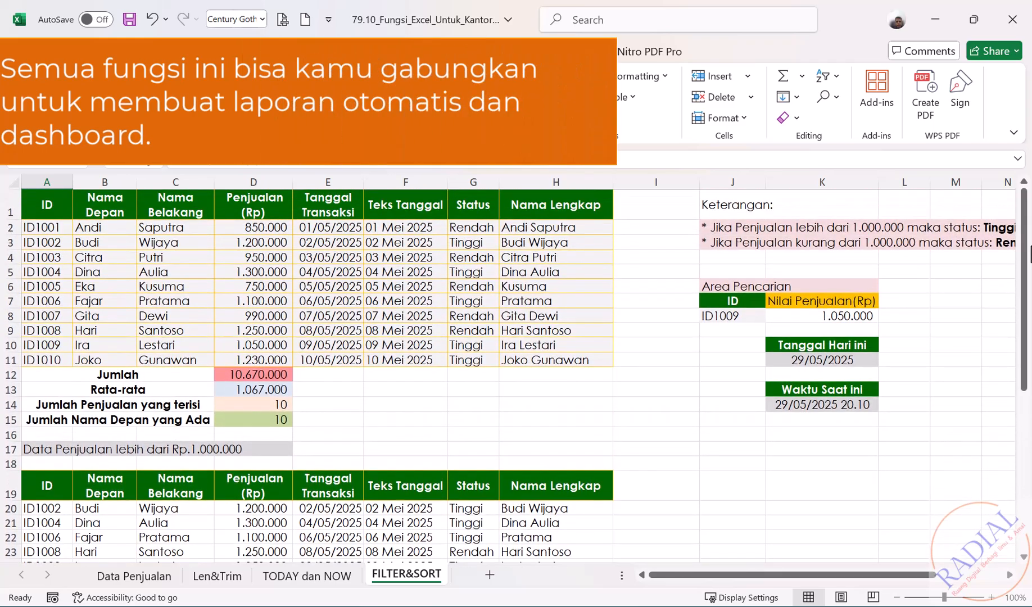